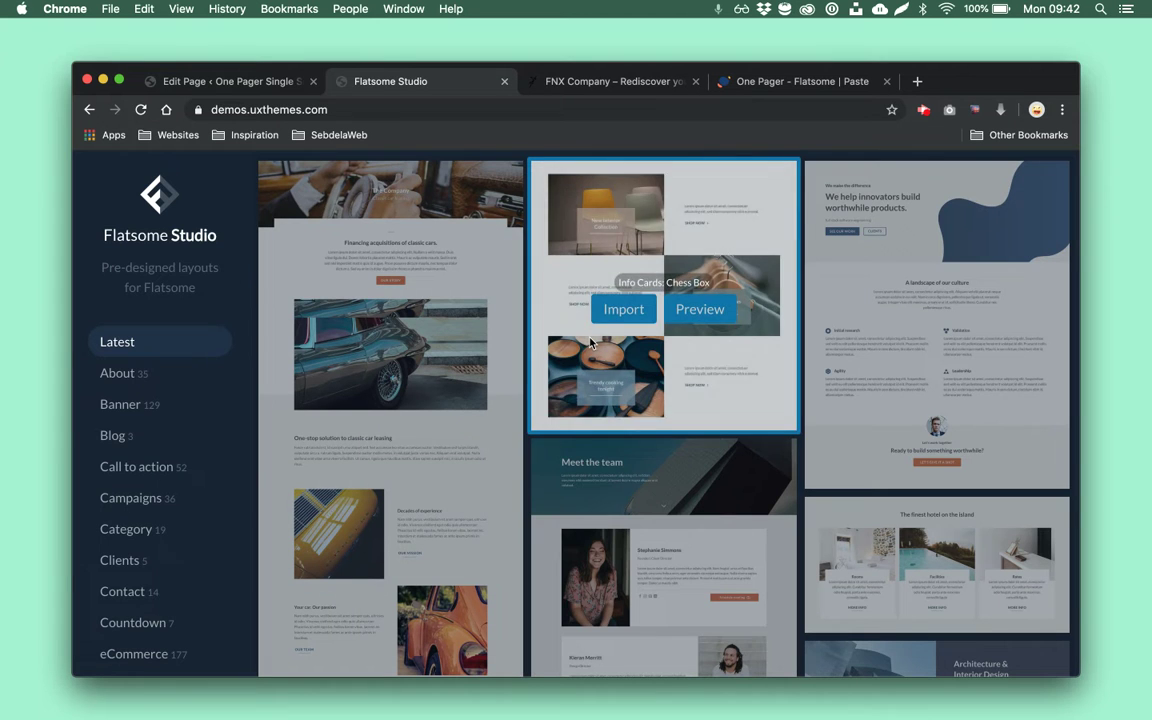
Find the Landingpage: One-Pager Elemental layout among the latest Flatsome Studio layouts and open its preview
scroll(746, 452, "down", 3)
scroll(778, 455, "down", 5)
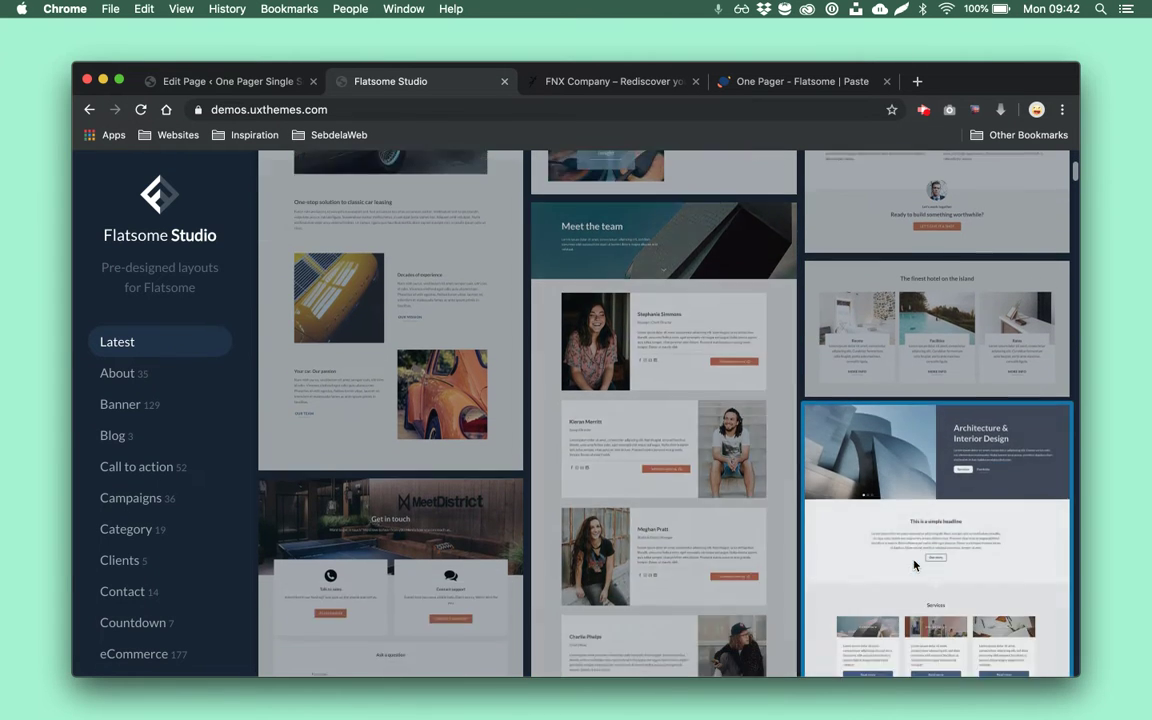
scroll(940, 467, "down", 2)
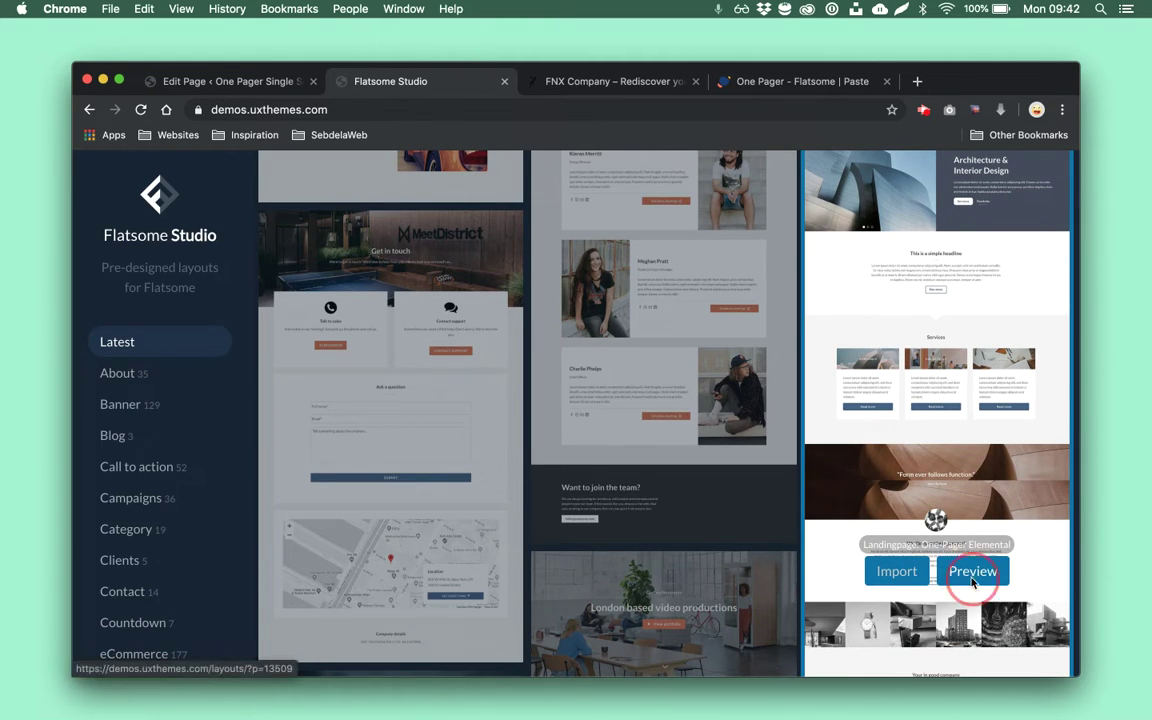
left_click(954, 578)
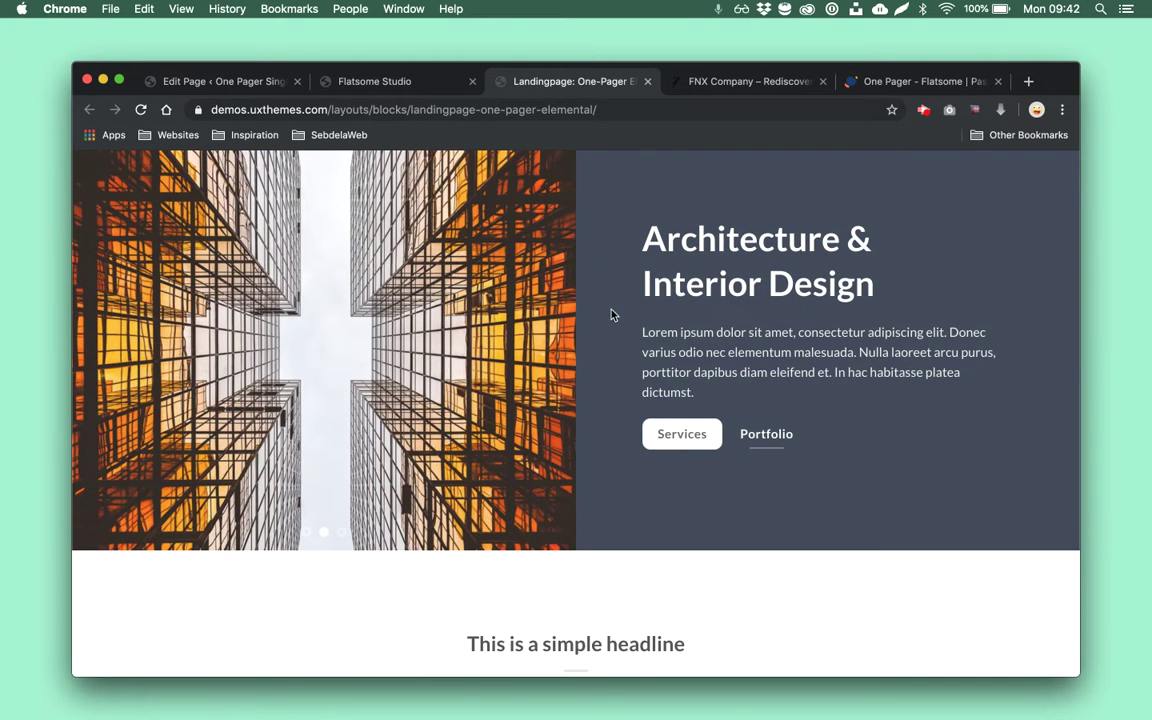
Examine the One-Pager Elemental preview section by section, from the headline down to the Get in touch block with the map
scroll(555, 489, "down", 5)
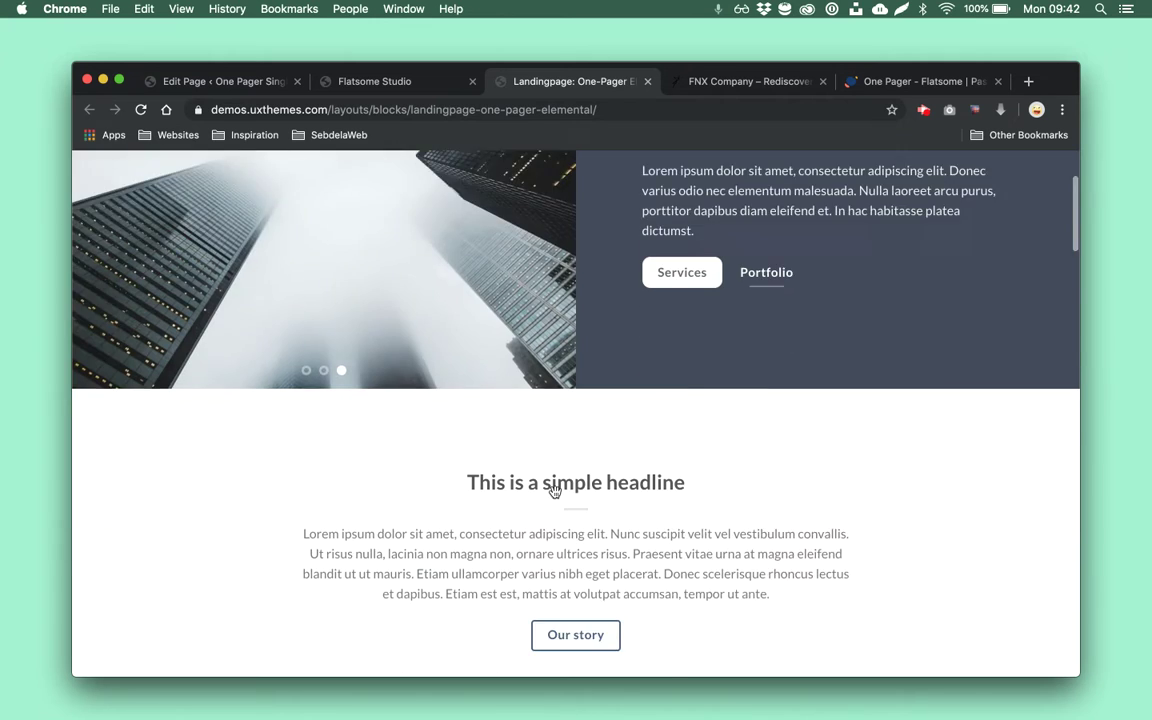
scroll(556, 529, "down", 15)
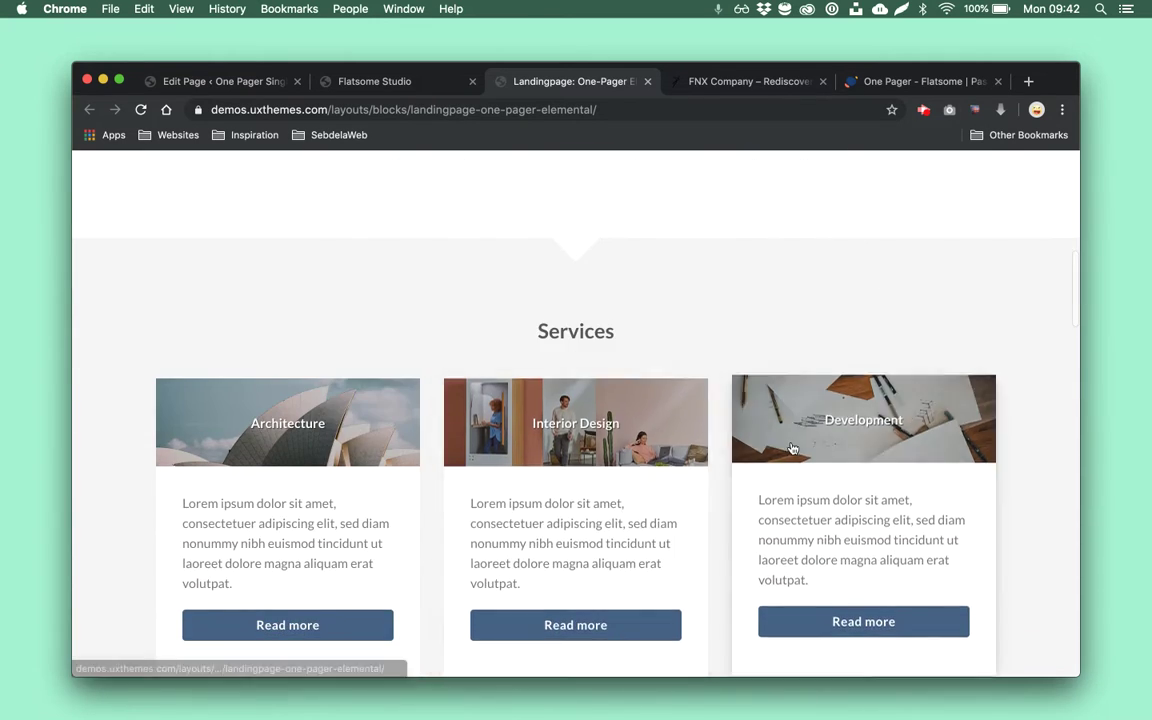
scroll(648, 347, "down", 3)
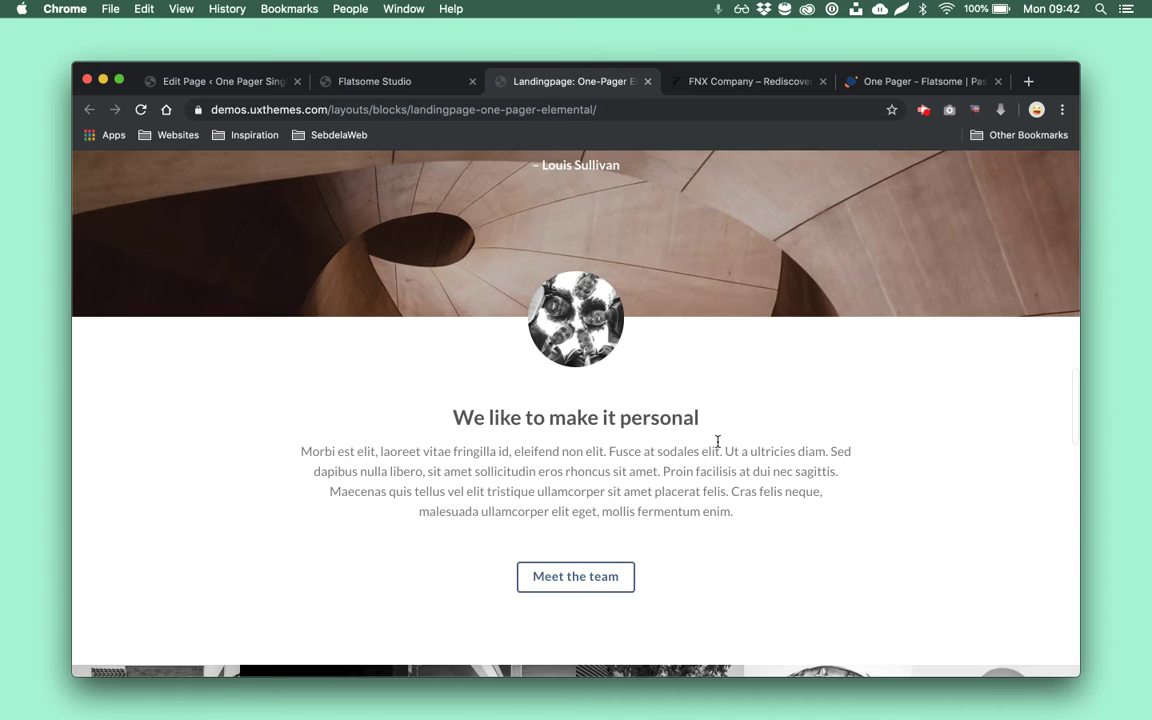
scroll(645, 465, "down", 5)
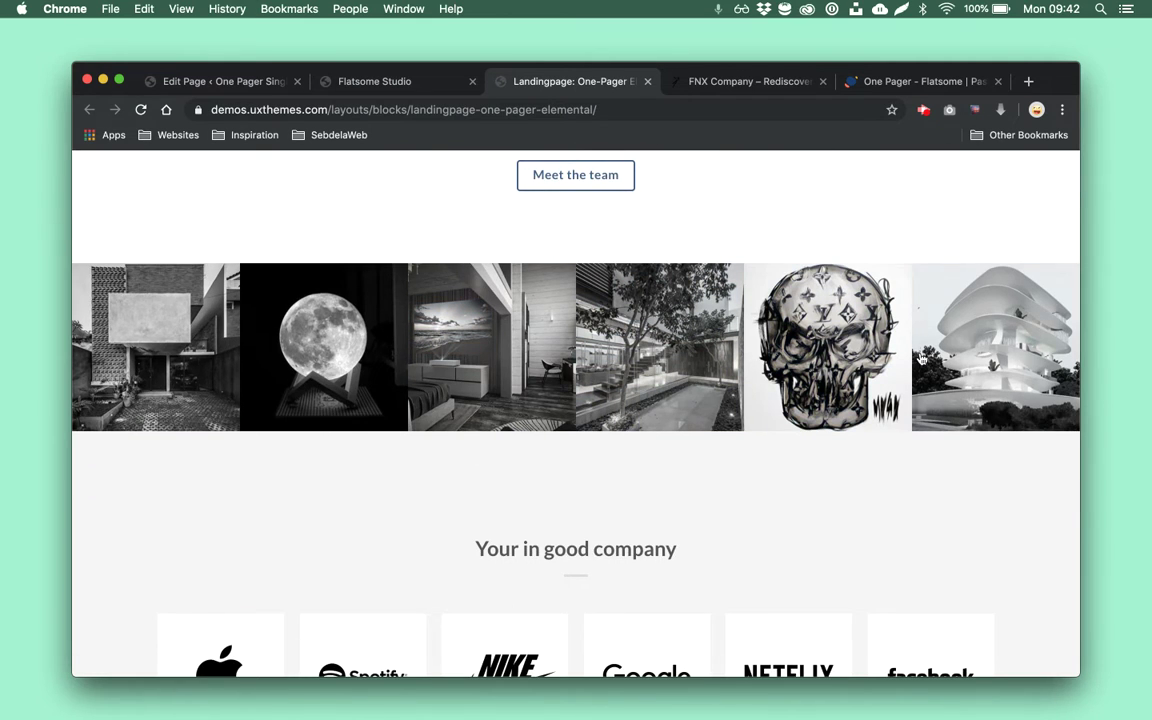
scroll(826, 420, "down", 4)
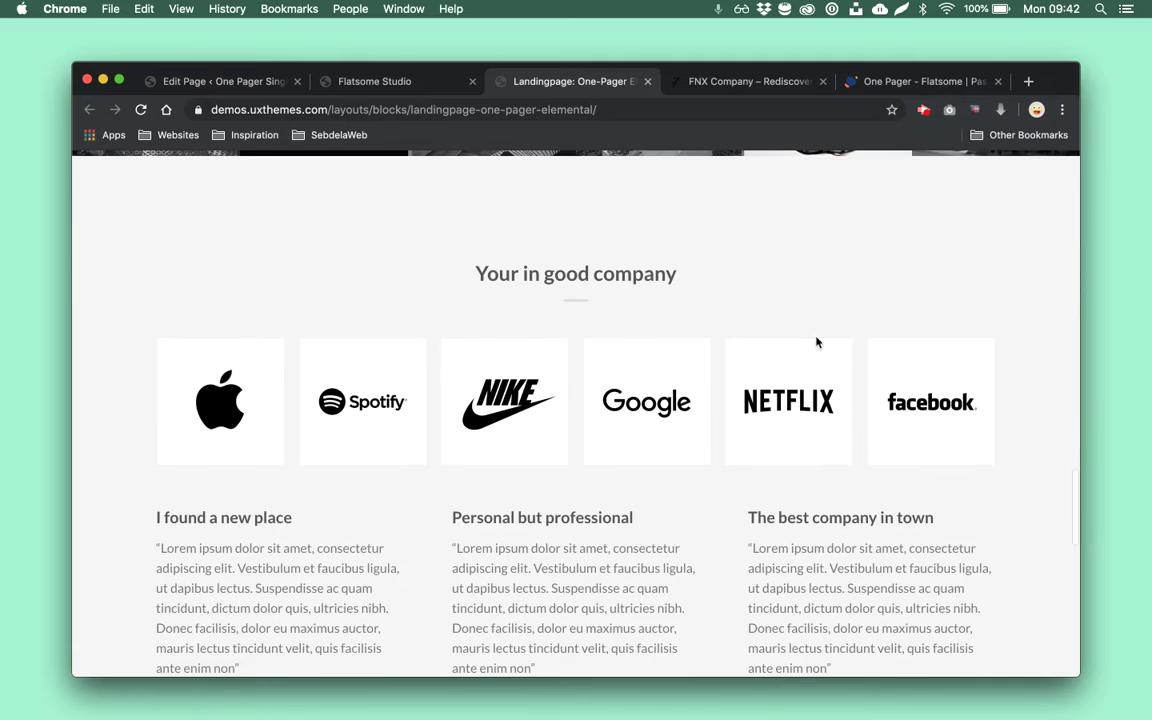
scroll(867, 355, "down", 6)
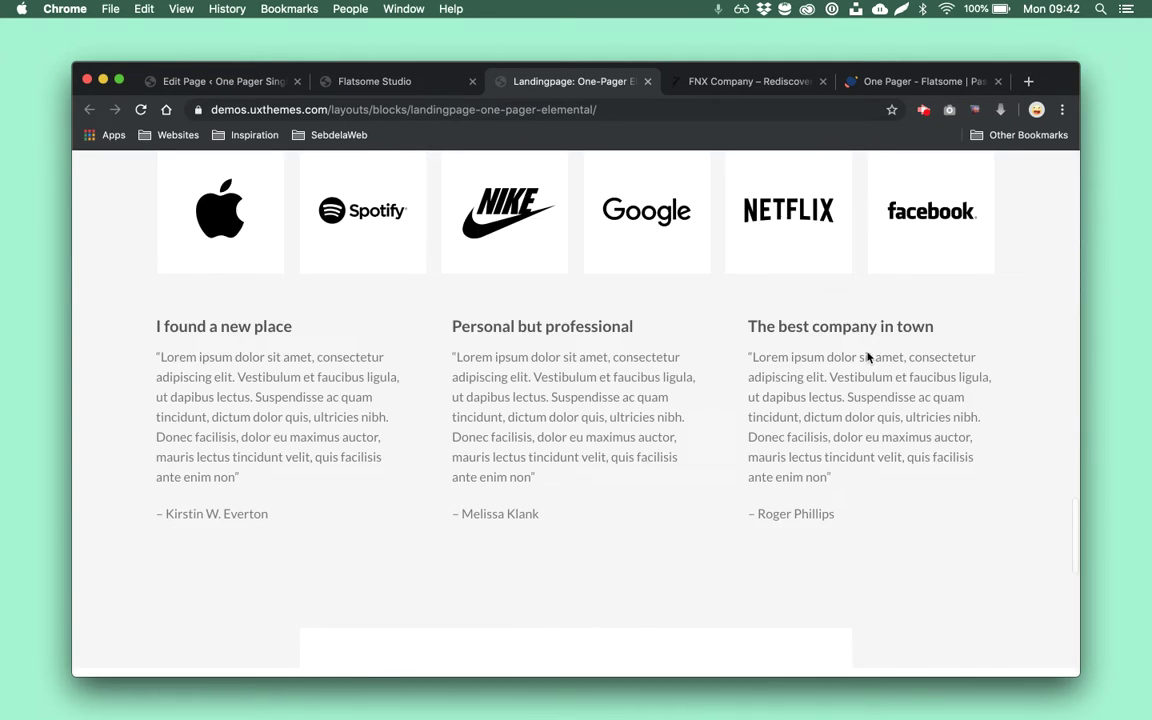
scroll(867, 352, "down", 2)
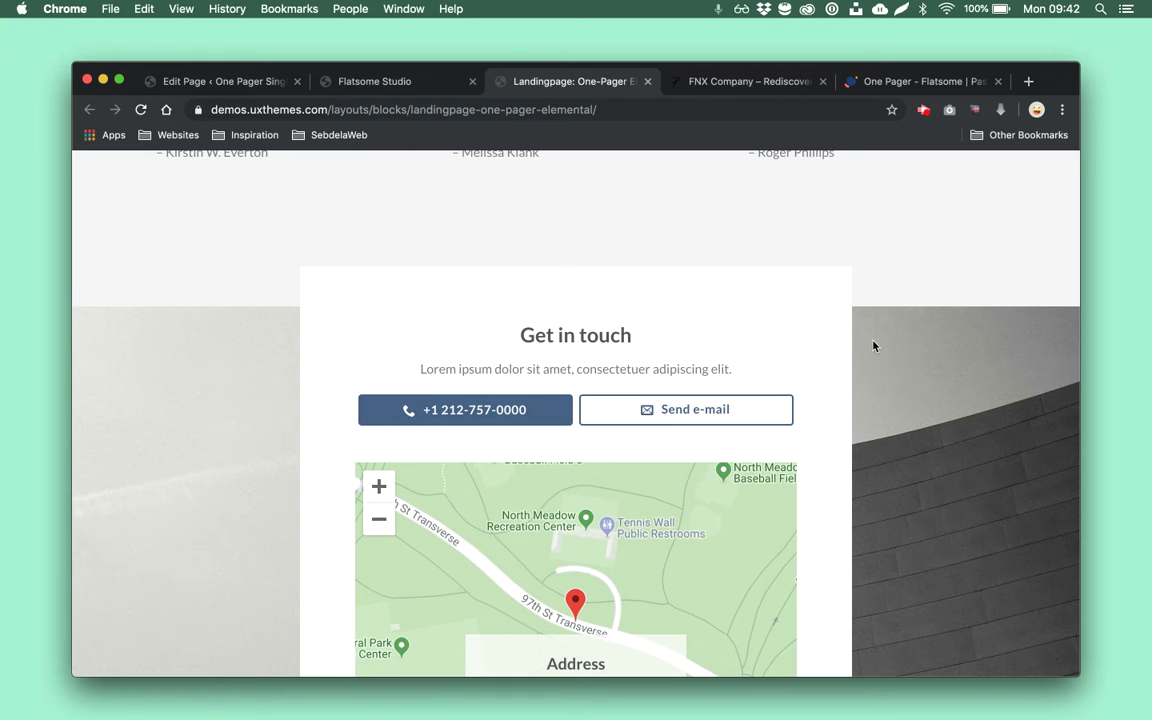
On the FNX Company example site, try the Diensten, Wie zijn wij, Onze eXperts and FNX Company anchor links
left_click(703, 85)
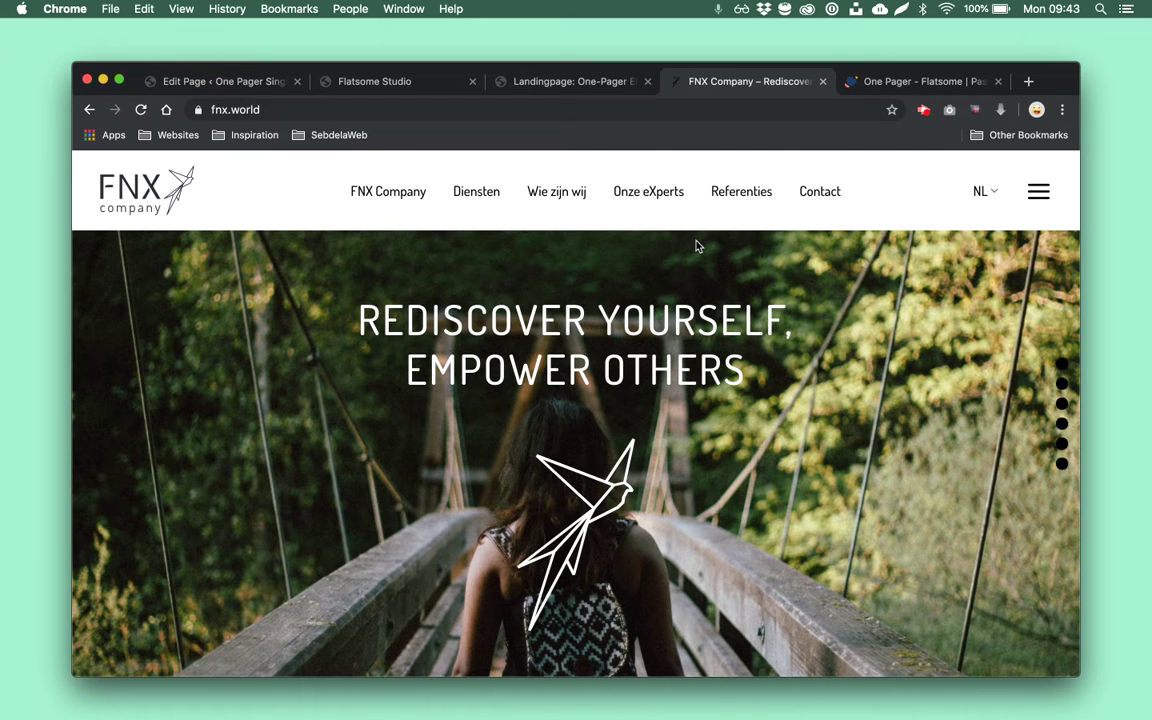
left_click(478, 193)
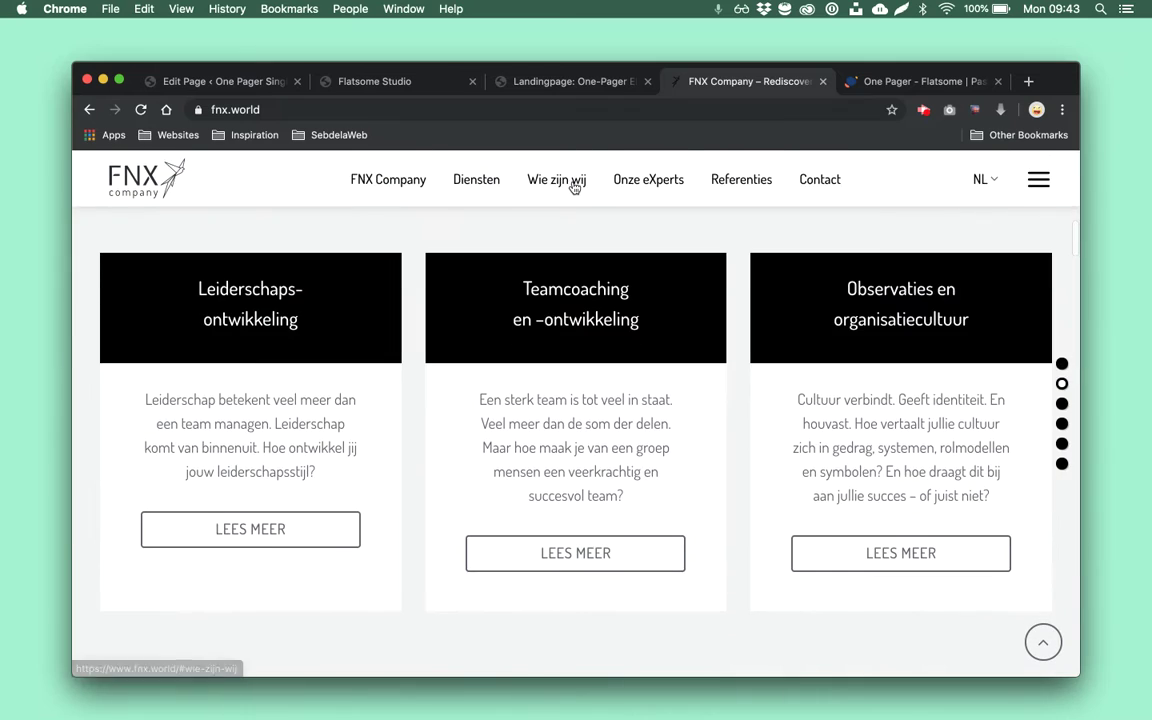
left_click(575, 187)
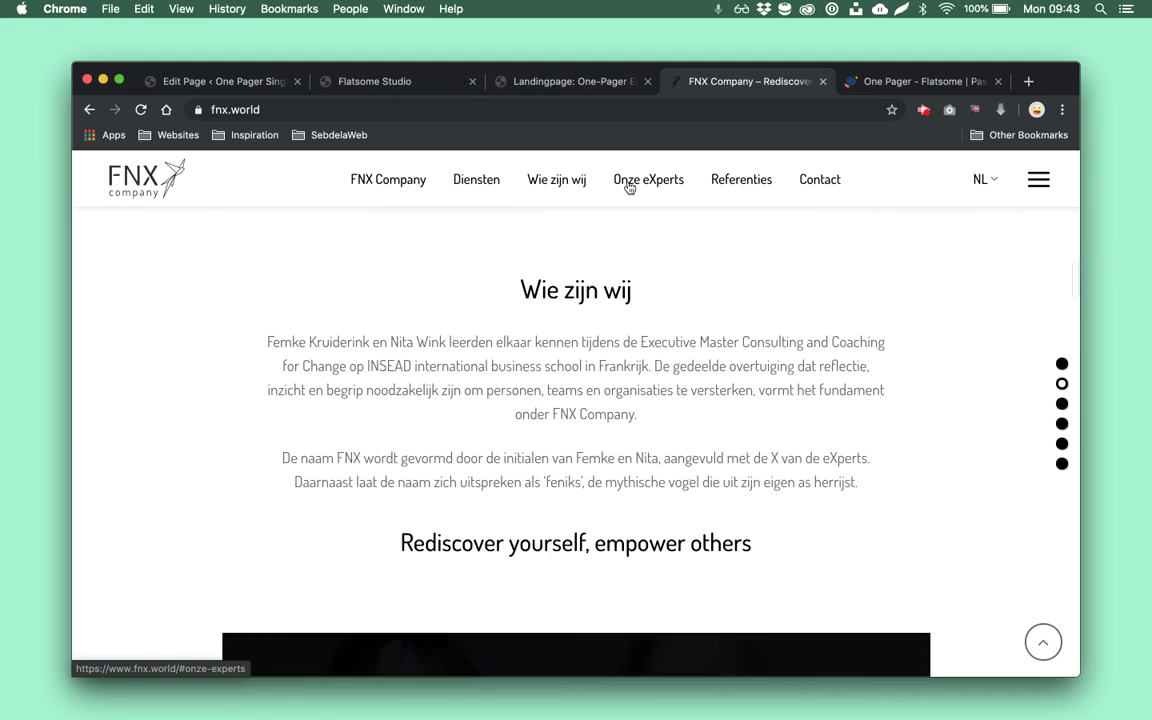
left_click(645, 187)
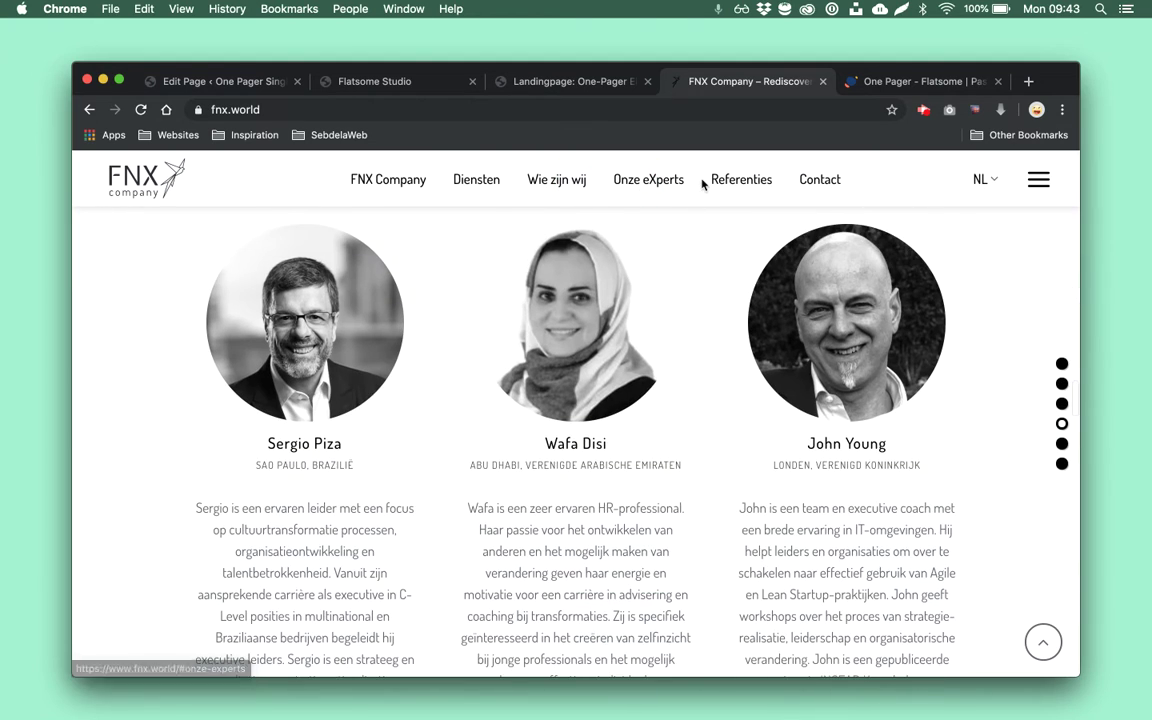
left_click(358, 185)
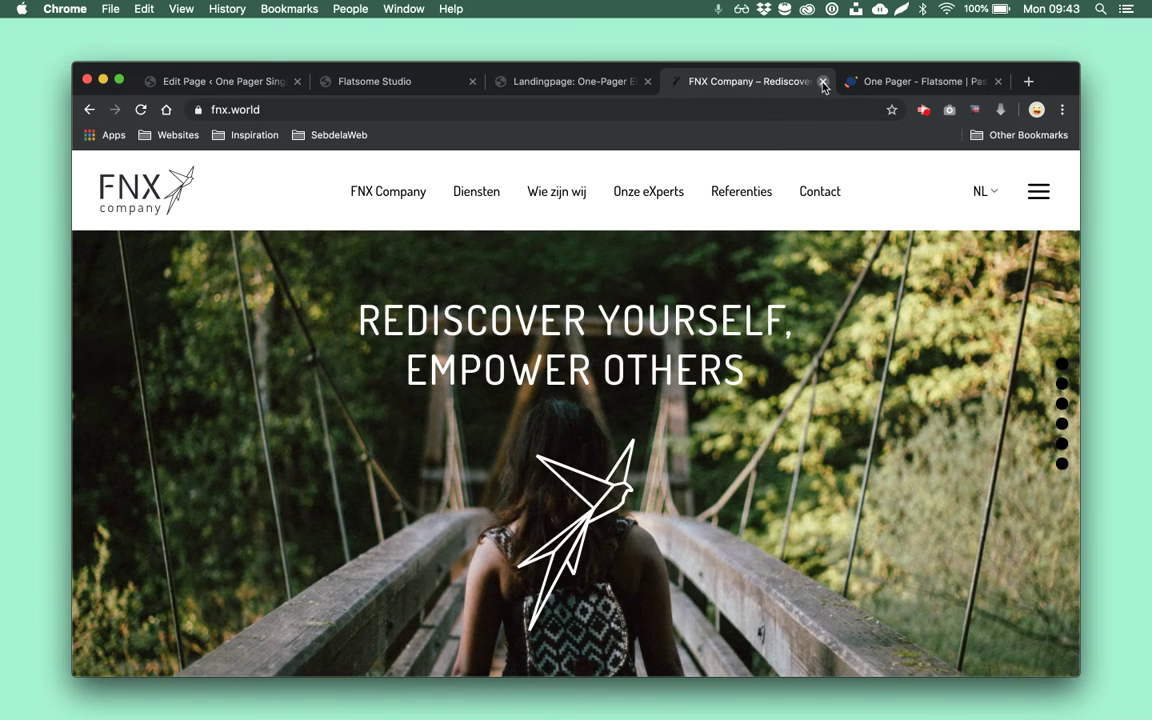
Close the FNX Company, Paste presentation, layout preview and Flatsome Studio pages, leaving only the WordPress page editor open
left_click(822, 81)
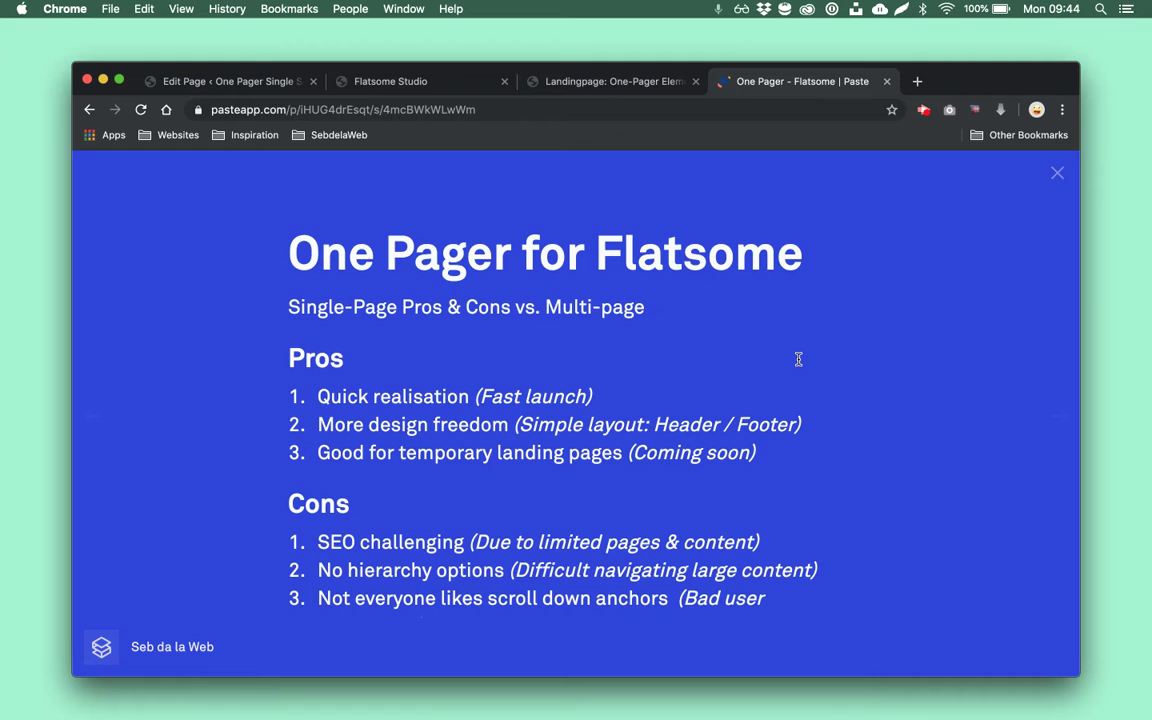
left_click(886, 82)
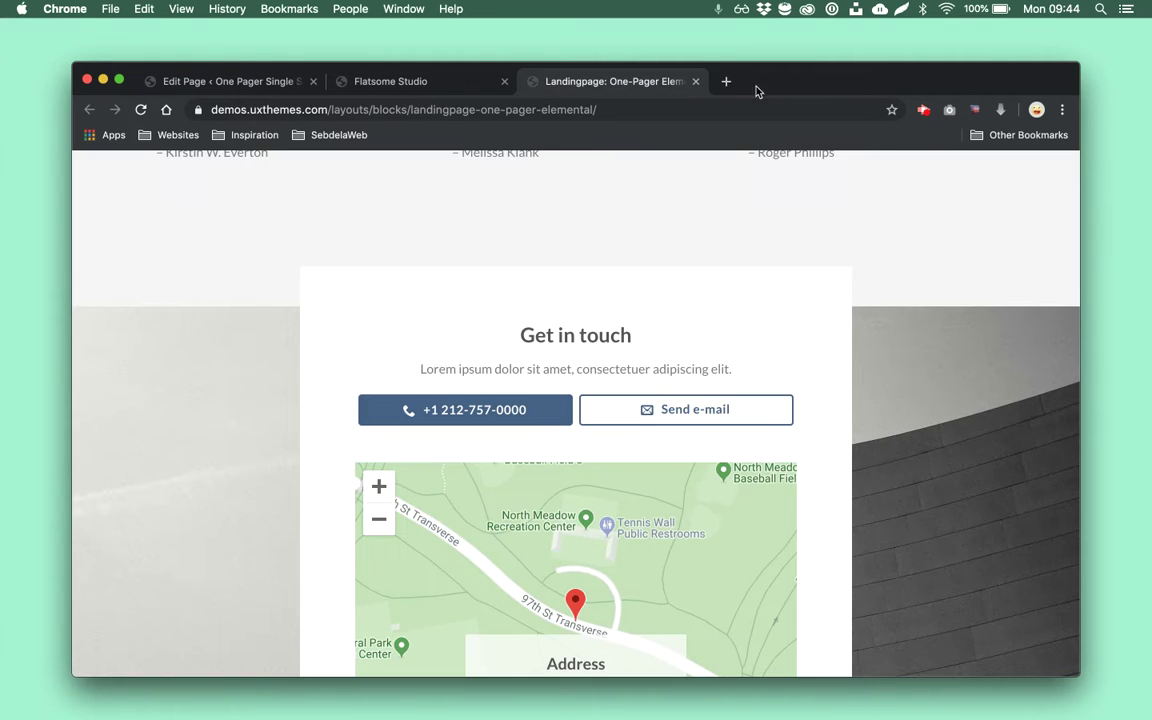
left_click(696, 82)
left_click(505, 81)
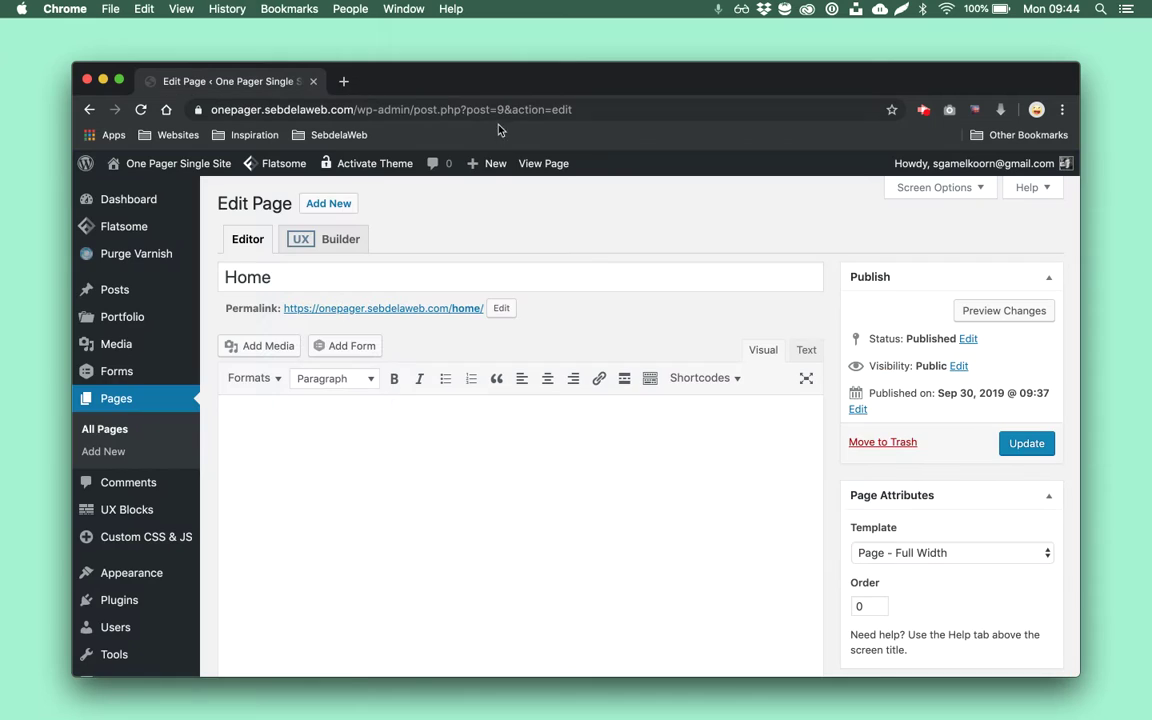
Check the live front page of One Pager Single Site and return to editing the Home page
mouse_move(152, 160)
left_click(150, 188)
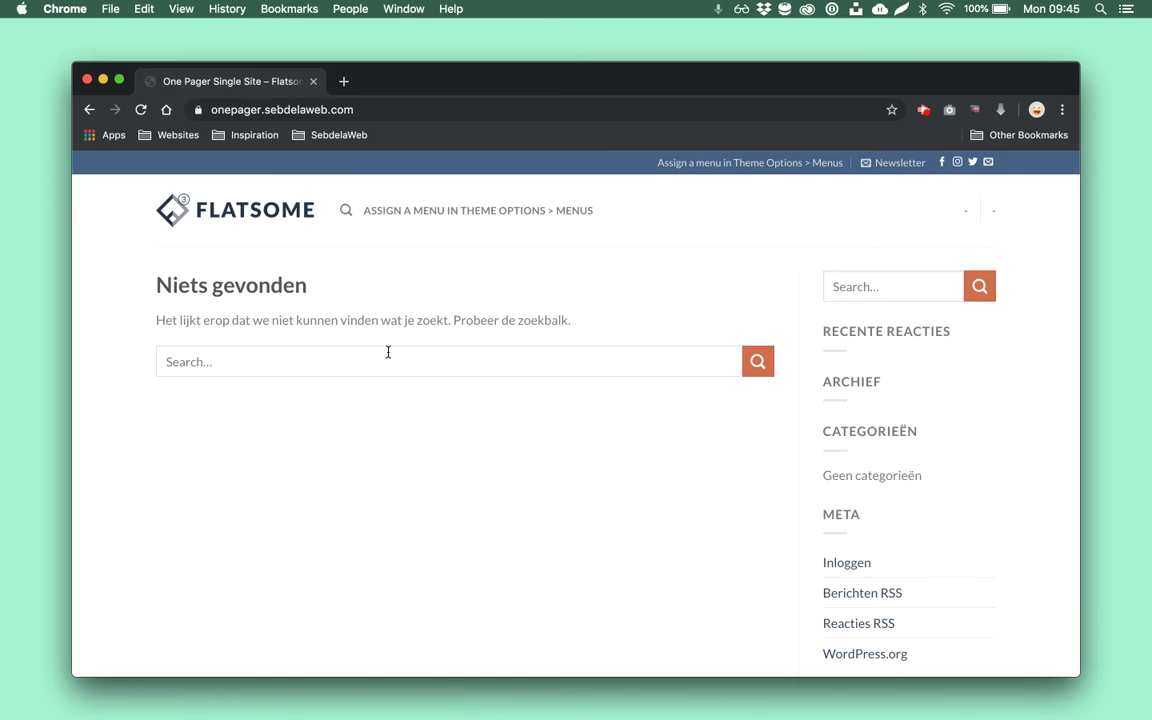
left_click(90, 109)
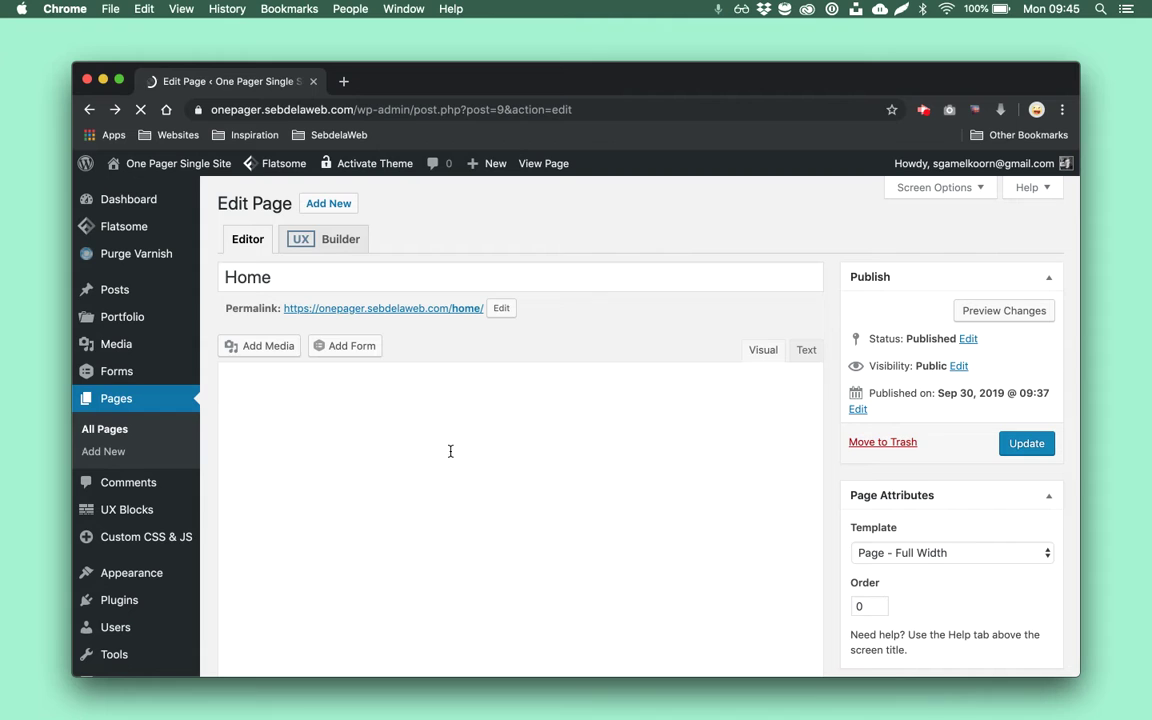
key("super+f")
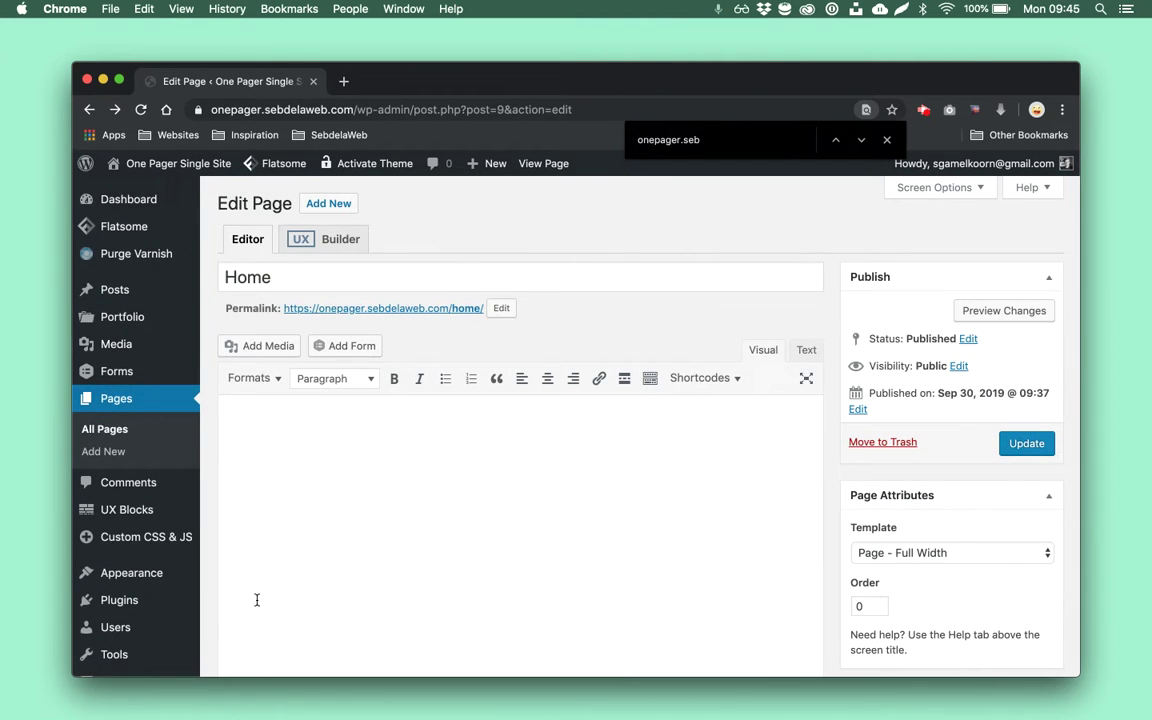
In the WordPress Reading Settings, make the homepage display a static page and choose Home as the homepage
scroll(254, 599, "down", 5)
mouse_move(138, 538)
left_click(228, 543)
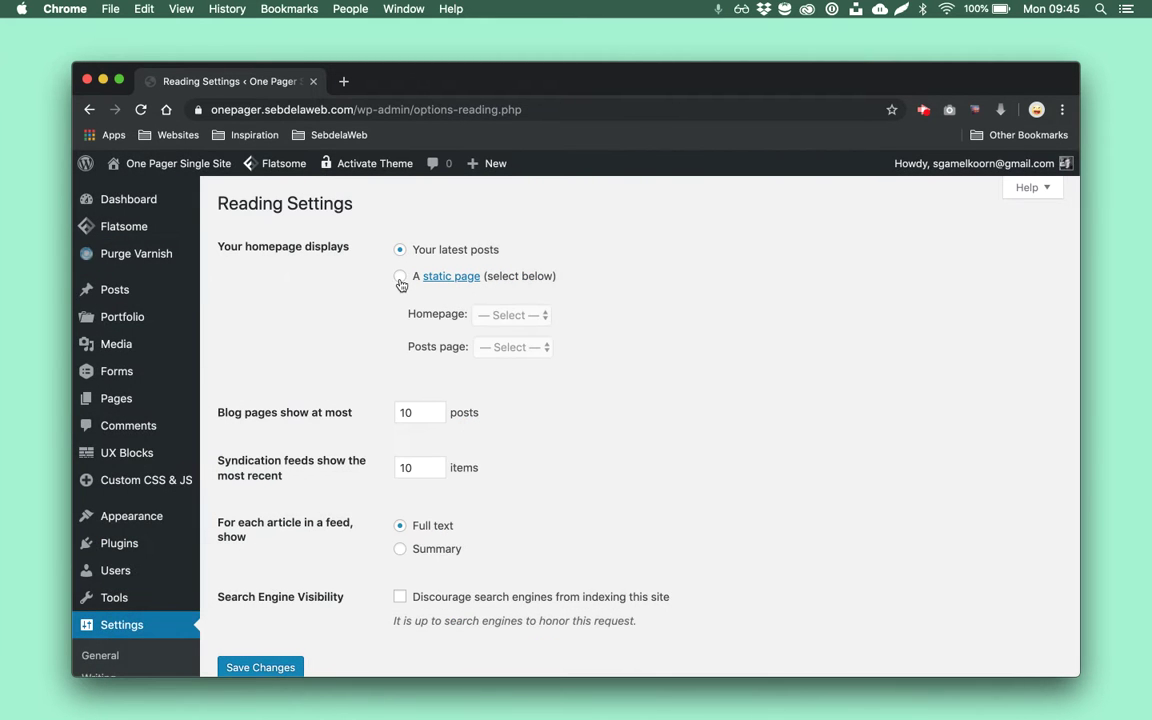
left_click(400, 277)
left_click(484, 315)
left_click(492, 328)
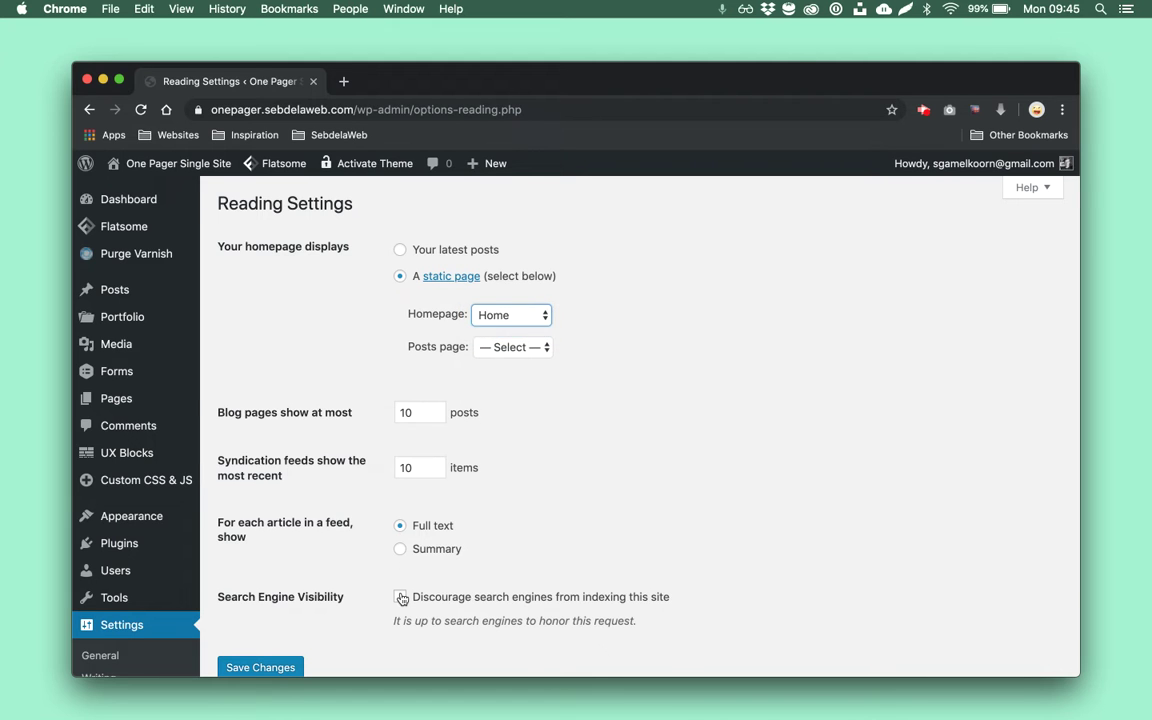
Discourage search engines from indexing the site and save the reading settings
left_click(401, 597)
scroll(401, 597, "down", 2)
left_click(281, 592)
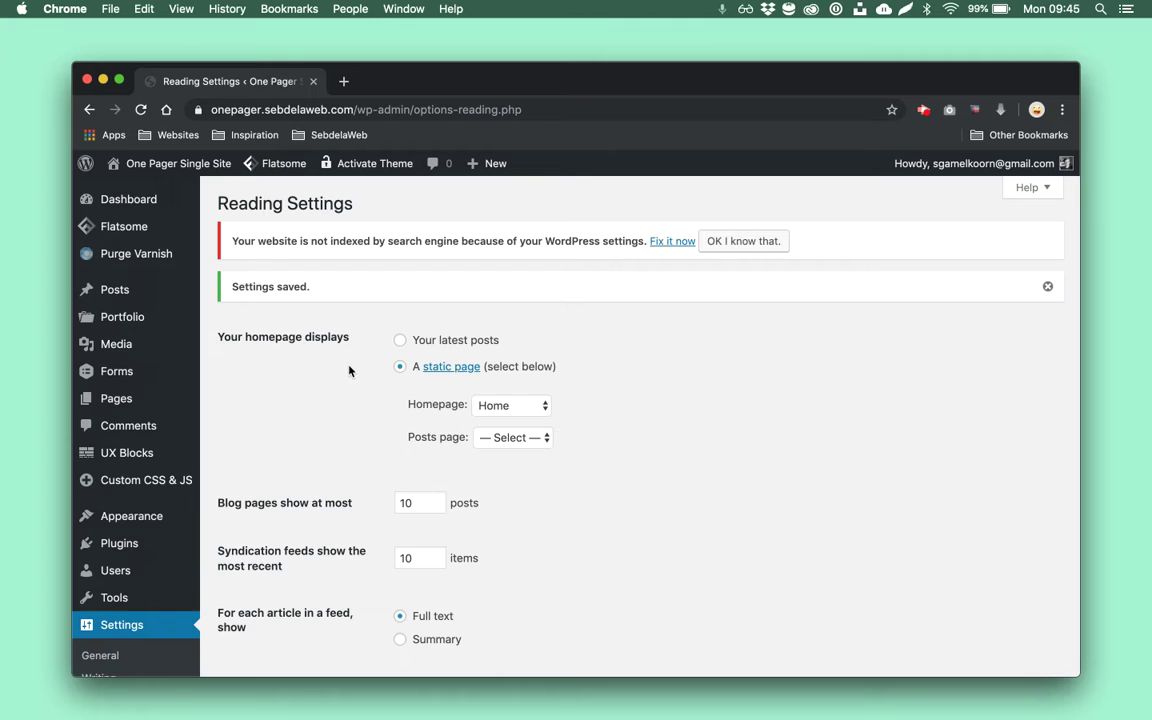
Visit the site's front page, reload it and open it for editing with UX Builder
mouse_move(178, 163)
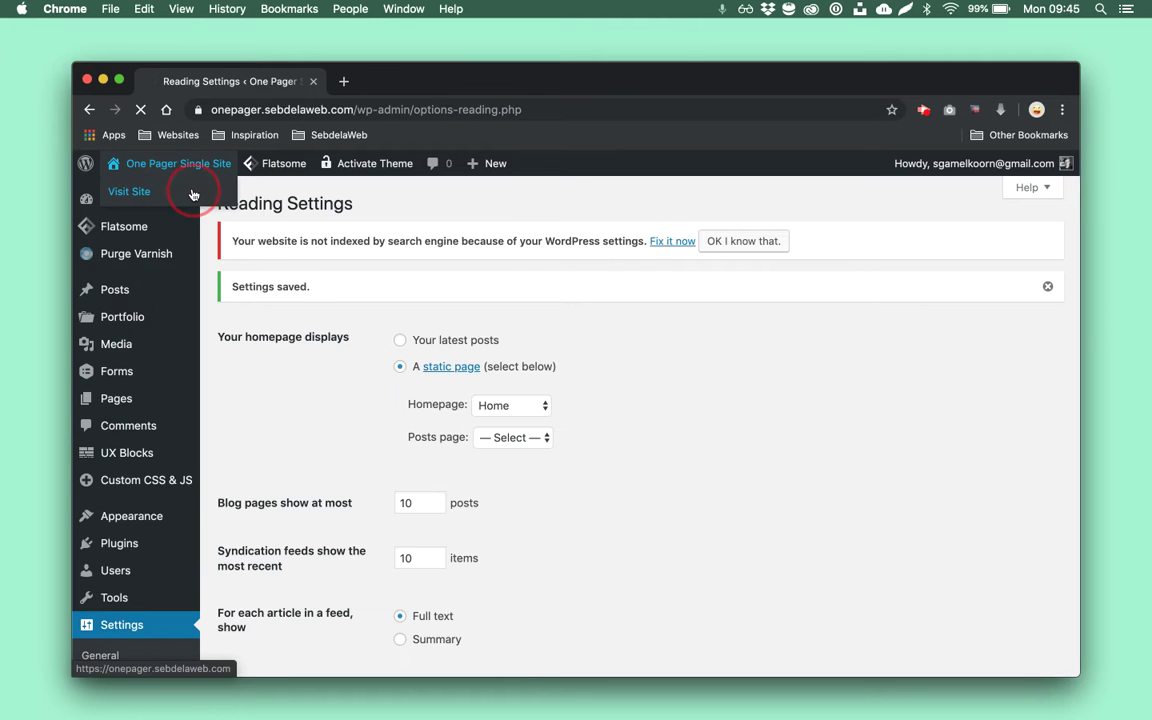
left_click(192, 190)
key("super+r")
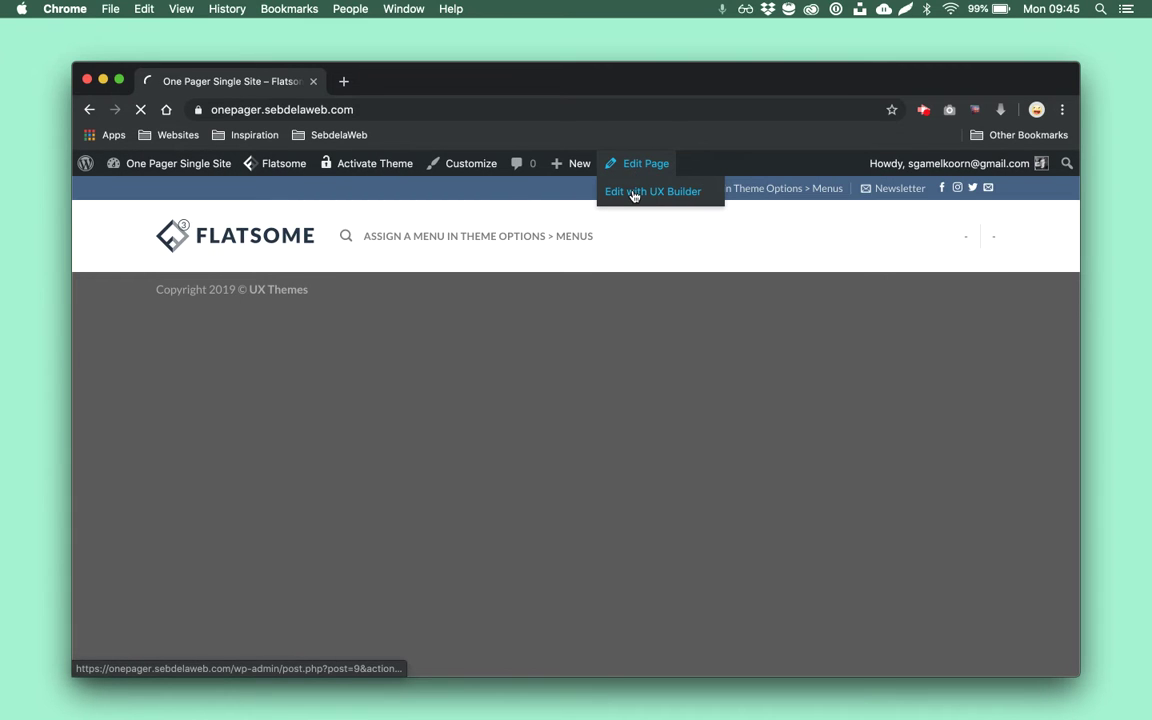
left_click(633, 196)
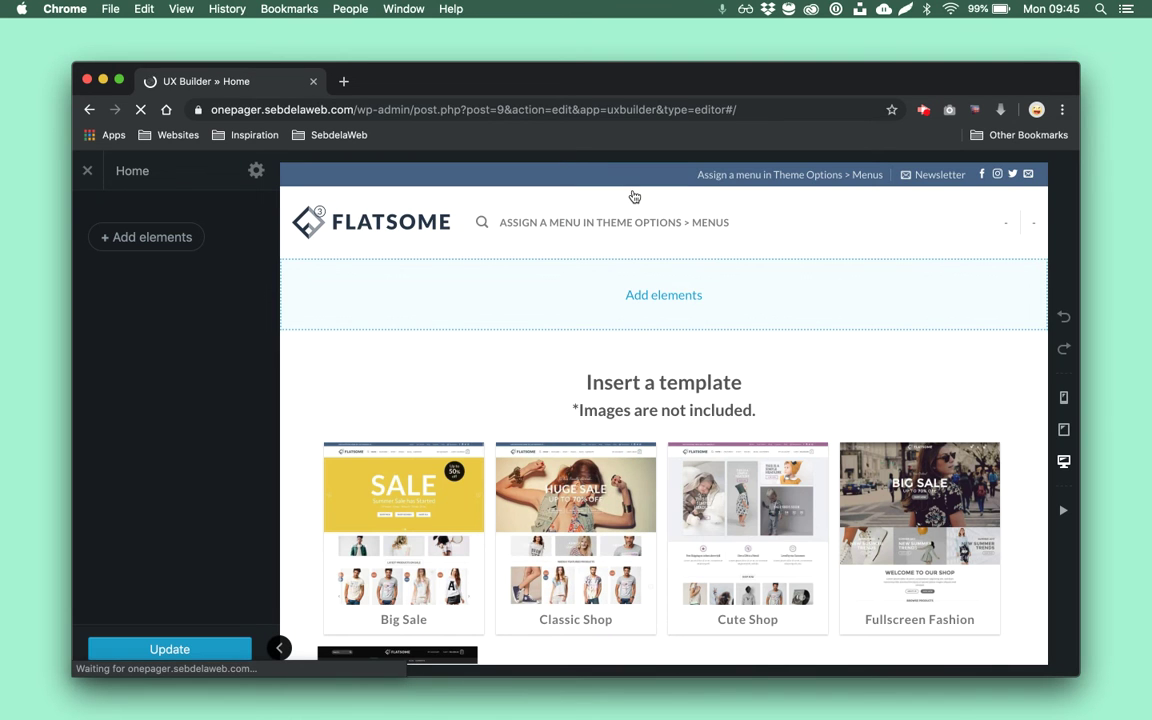
Import the Landingpage: One-Pager Elemental layout from Flatsome Studio into the Home page, with its images included
left_click(168, 238)
left_click(160, 247)
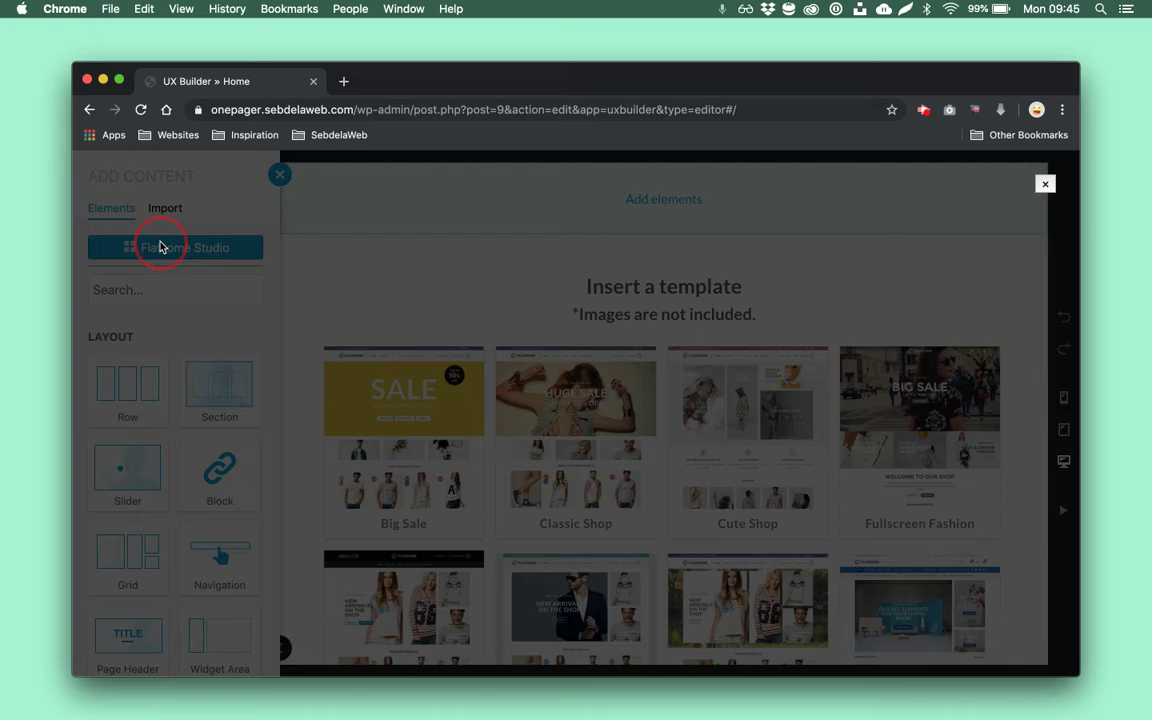
mouse_move(447, 383)
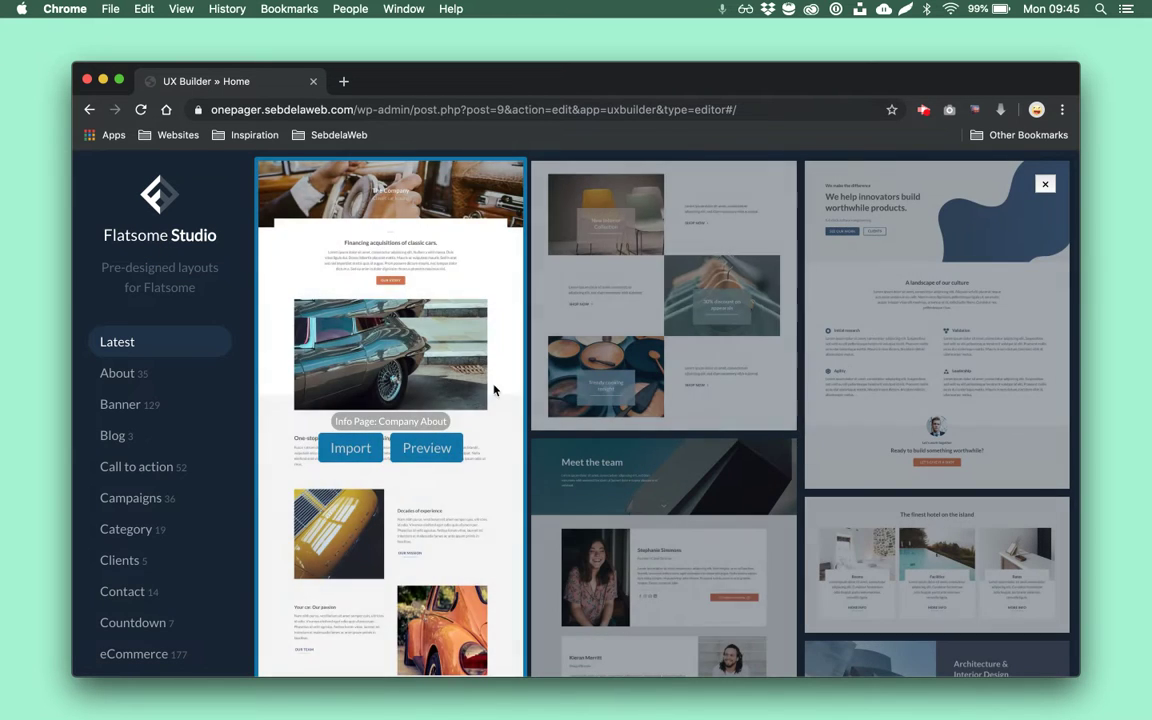
mouse_move(568, 414)
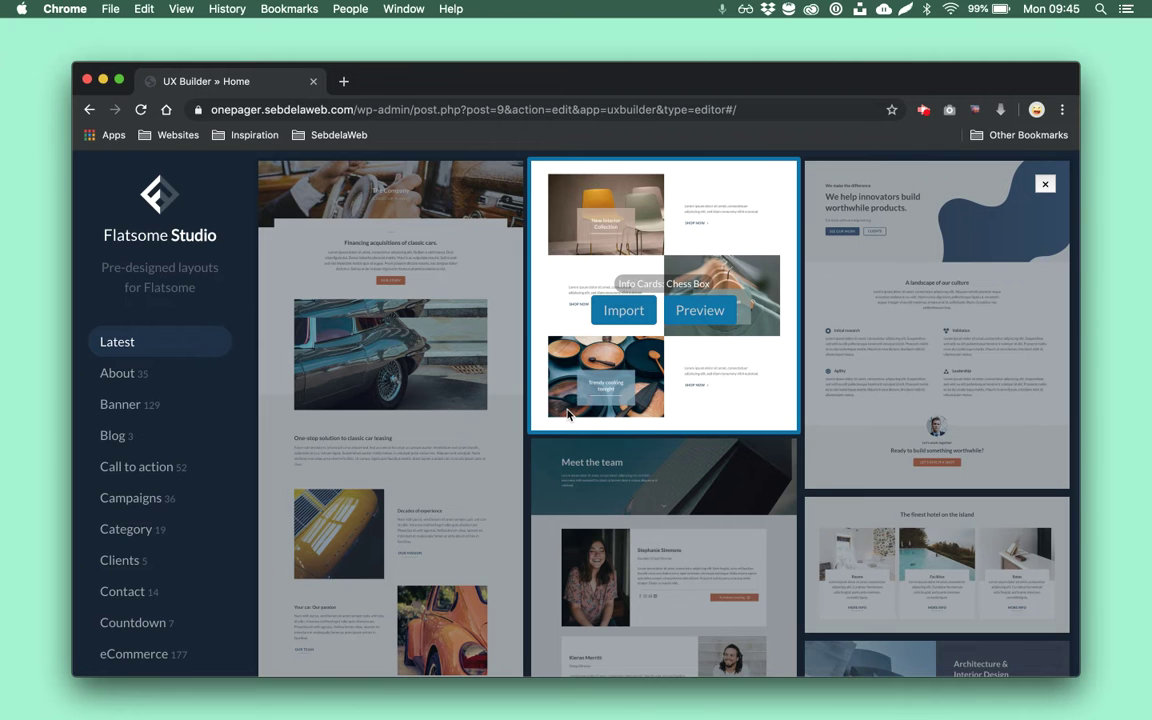
scroll(568, 414, "down", 1)
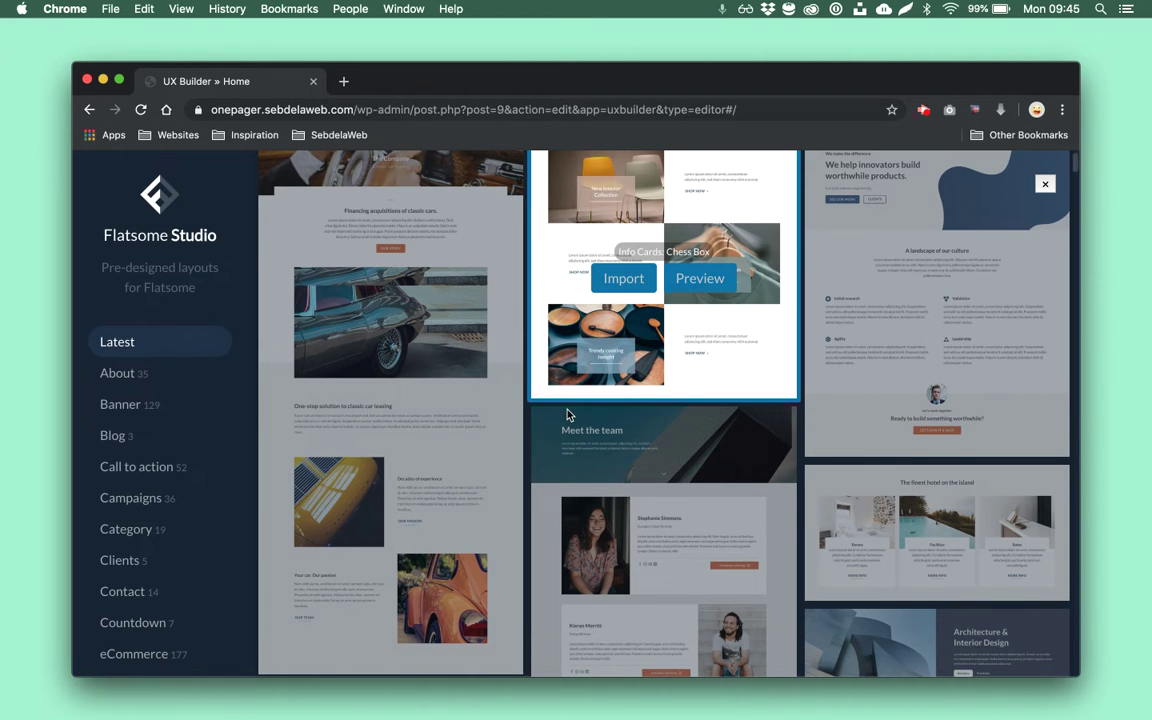
scroll(568, 414, "down", 5)
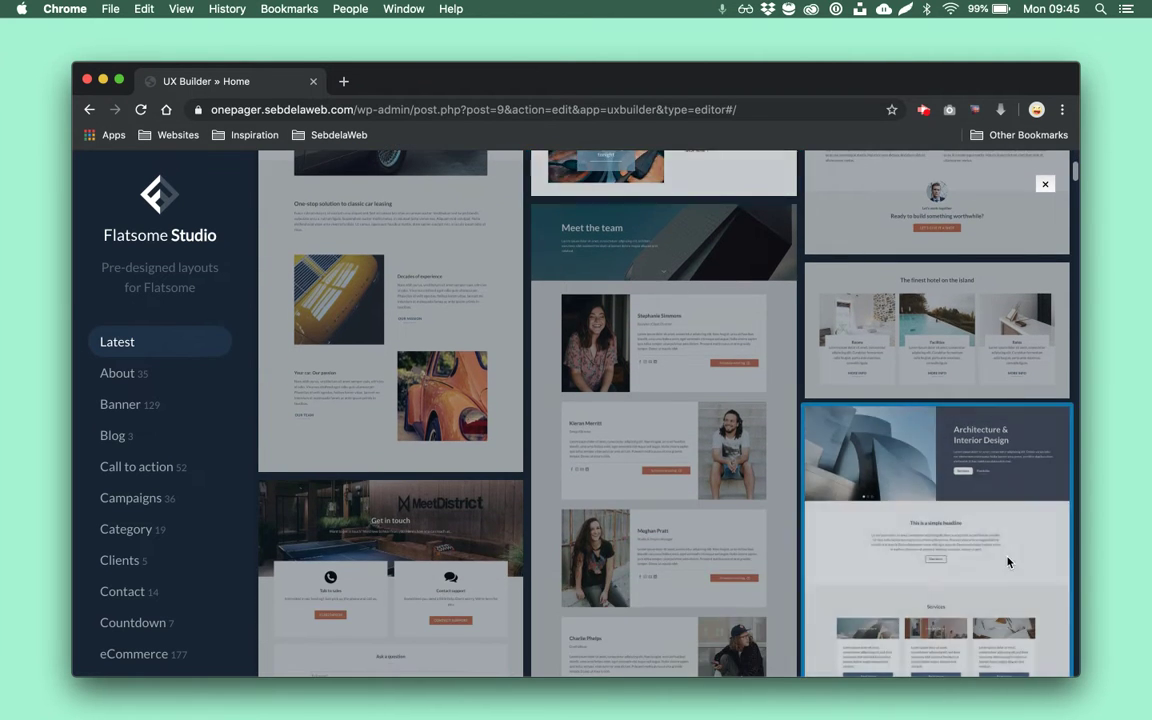
scroll(1008, 562, "down", 7)
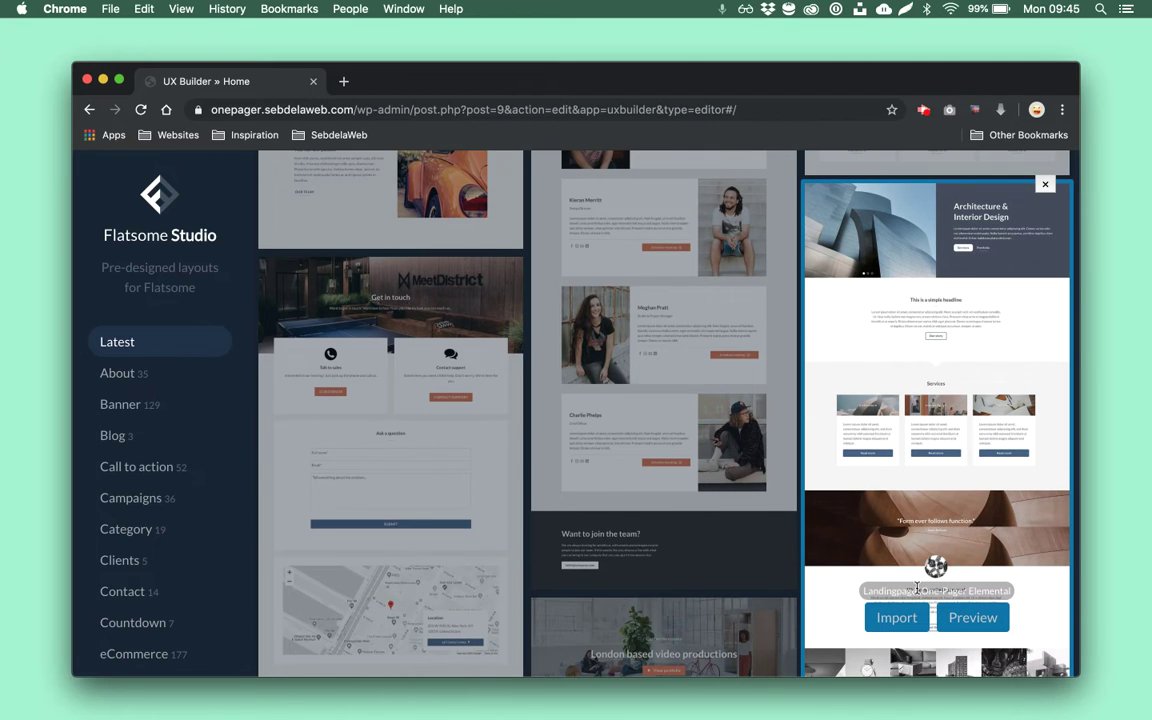
left_click(893, 619)
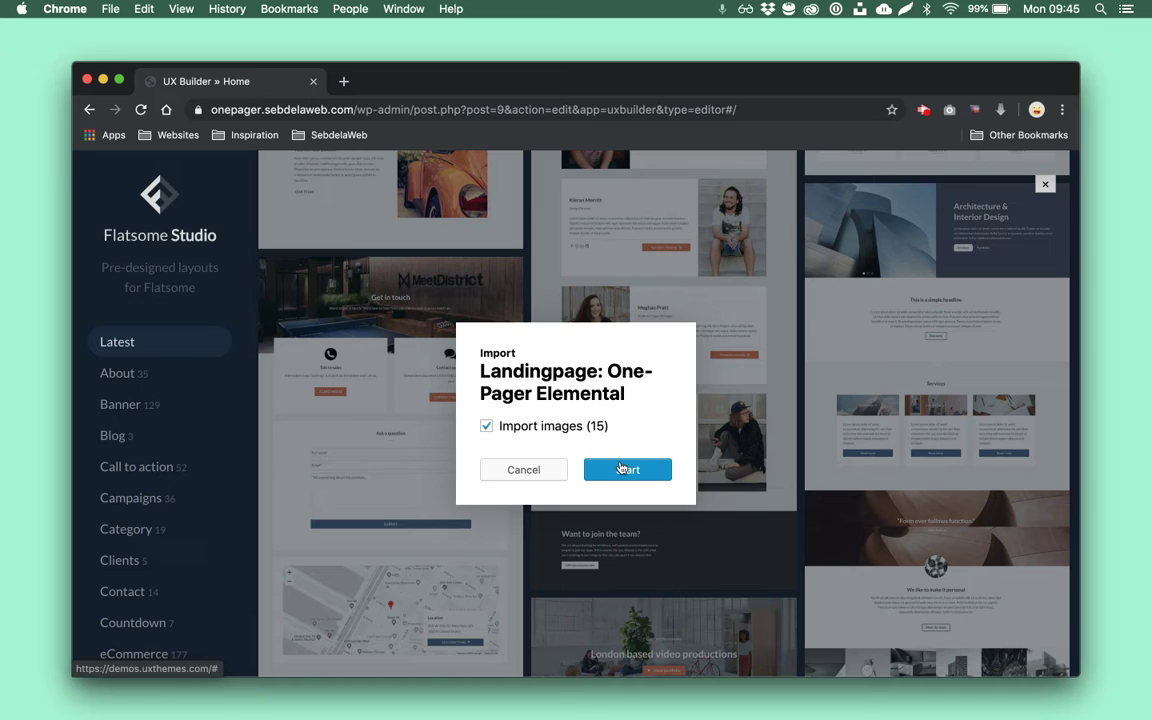
left_click(624, 469)
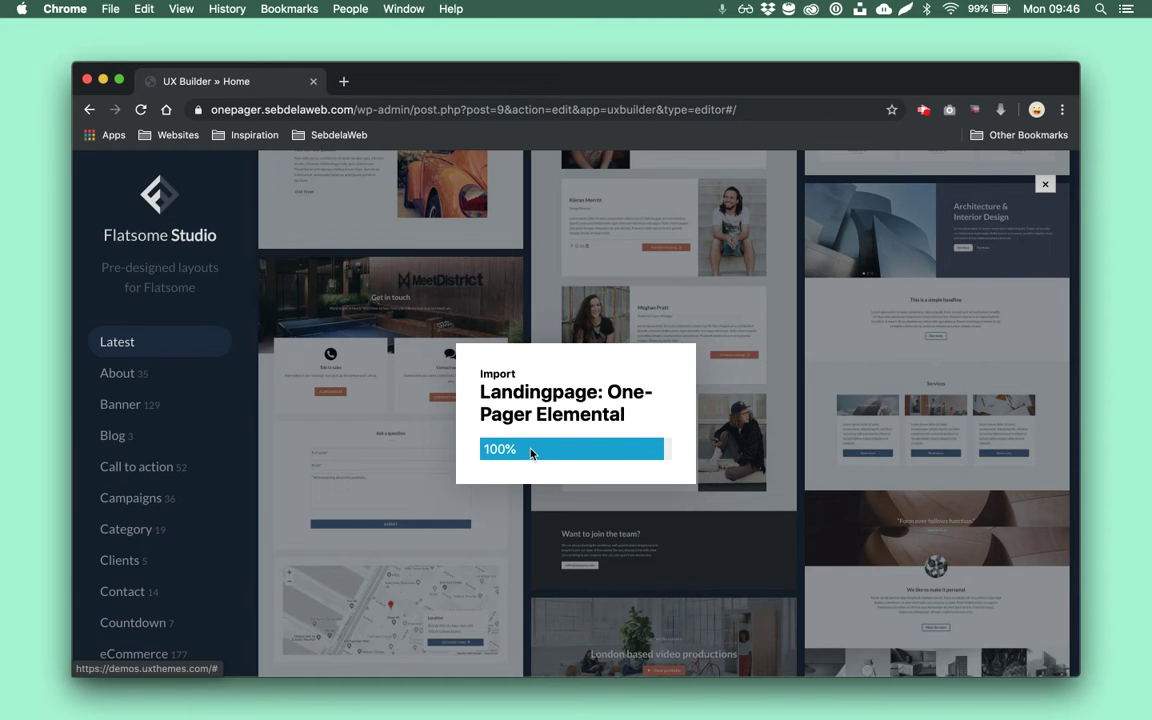
Look through the imported One-Pager Elemental layout on the Home page, from the hero and introduction to the services section
scroll(531, 454, "down", 6)
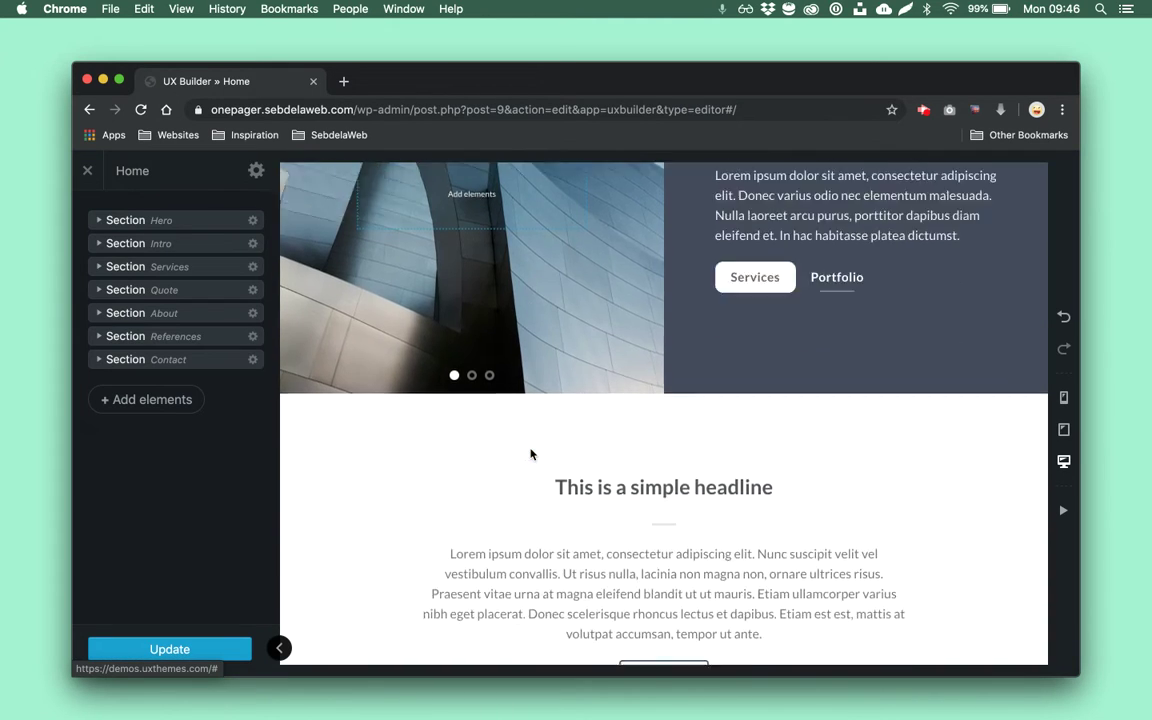
scroll(531, 454, "up", 8)
scroll(531, 454, "down", 2)
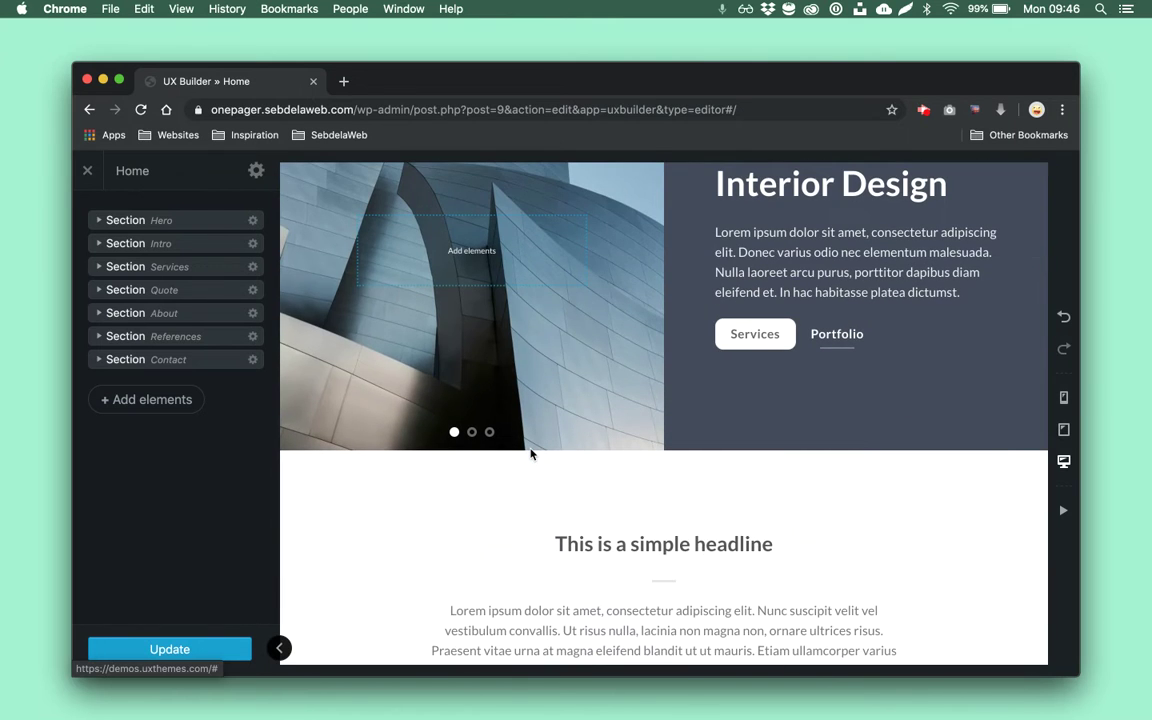
scroll(531, 454, "down", 10)
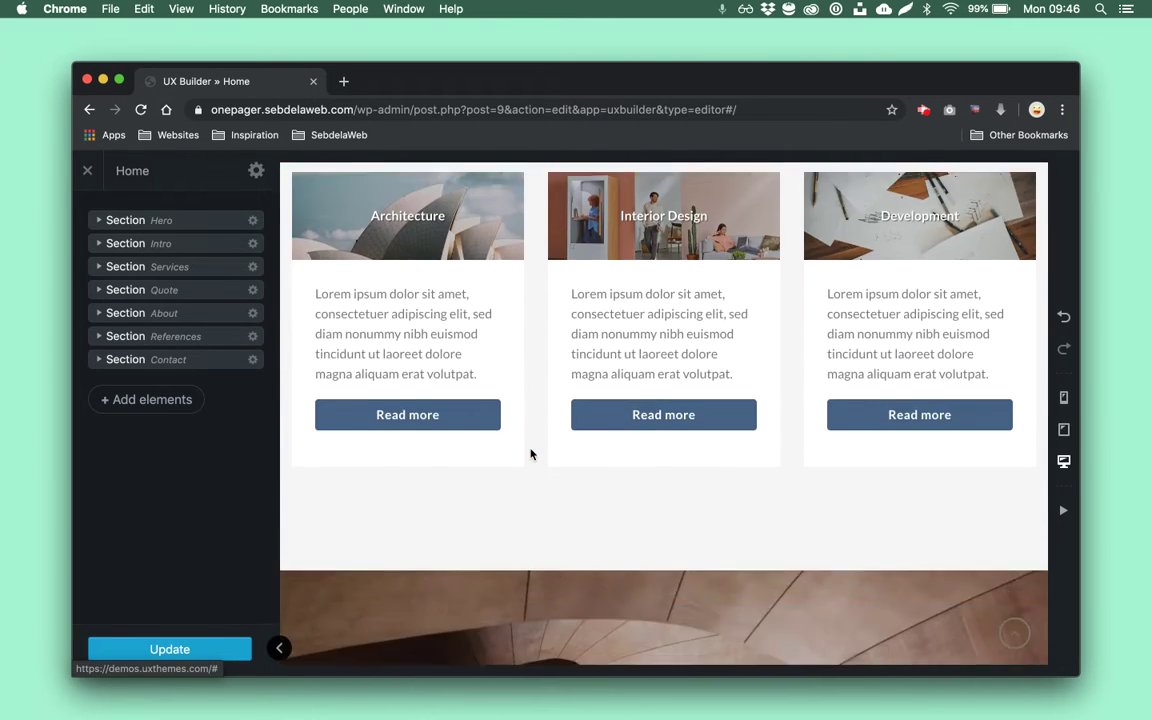
scroll(531, 454, "down", 2)
scroll(531, 454, "up", 14)
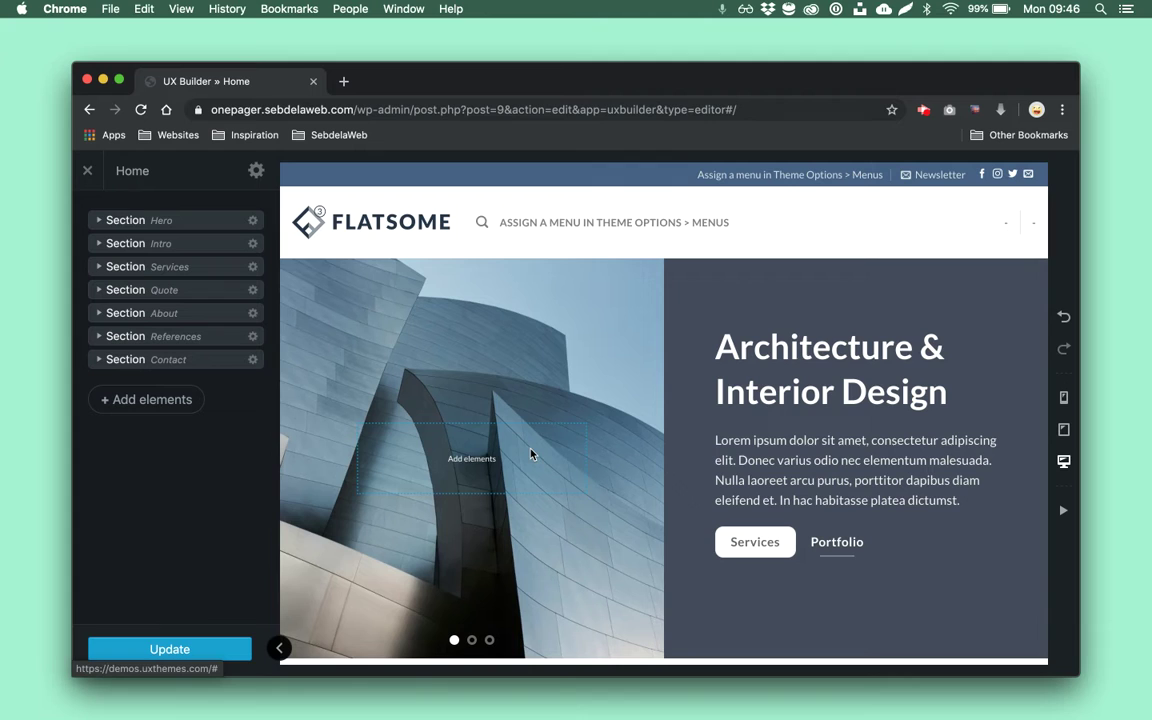
left_click(520, 450)
scroll(530, 452, "down", 3)
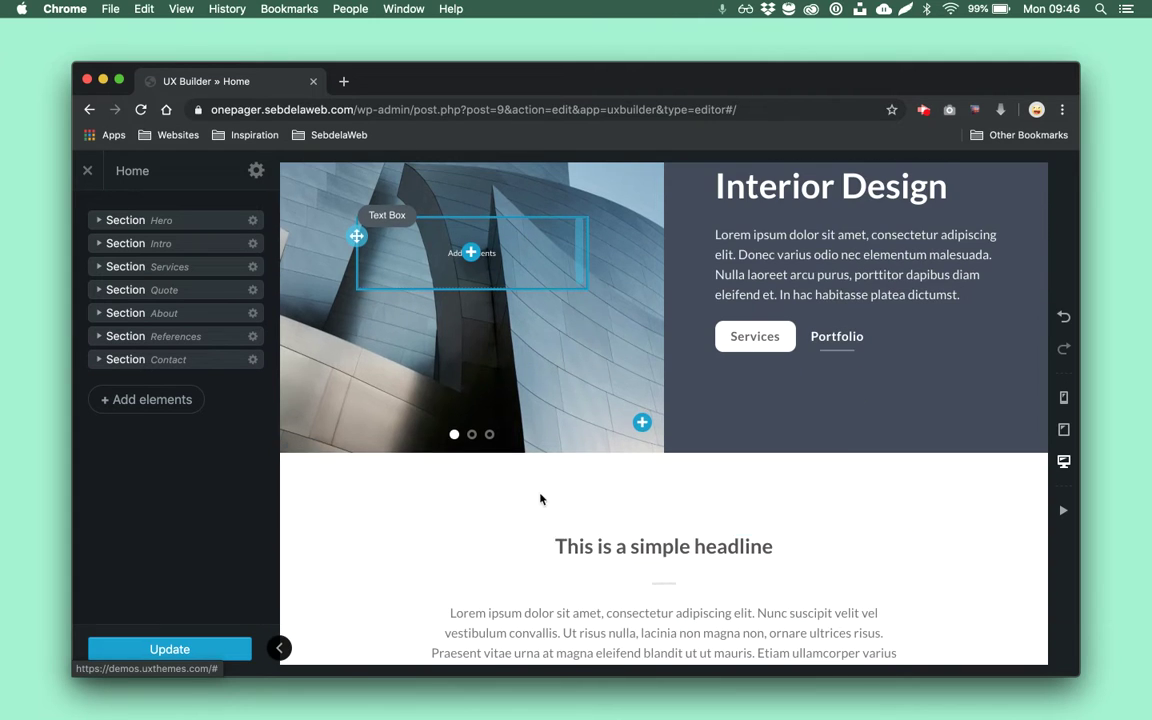
Add a Scroll To element to the Home page and title it Introduction
left_click(160, 400)
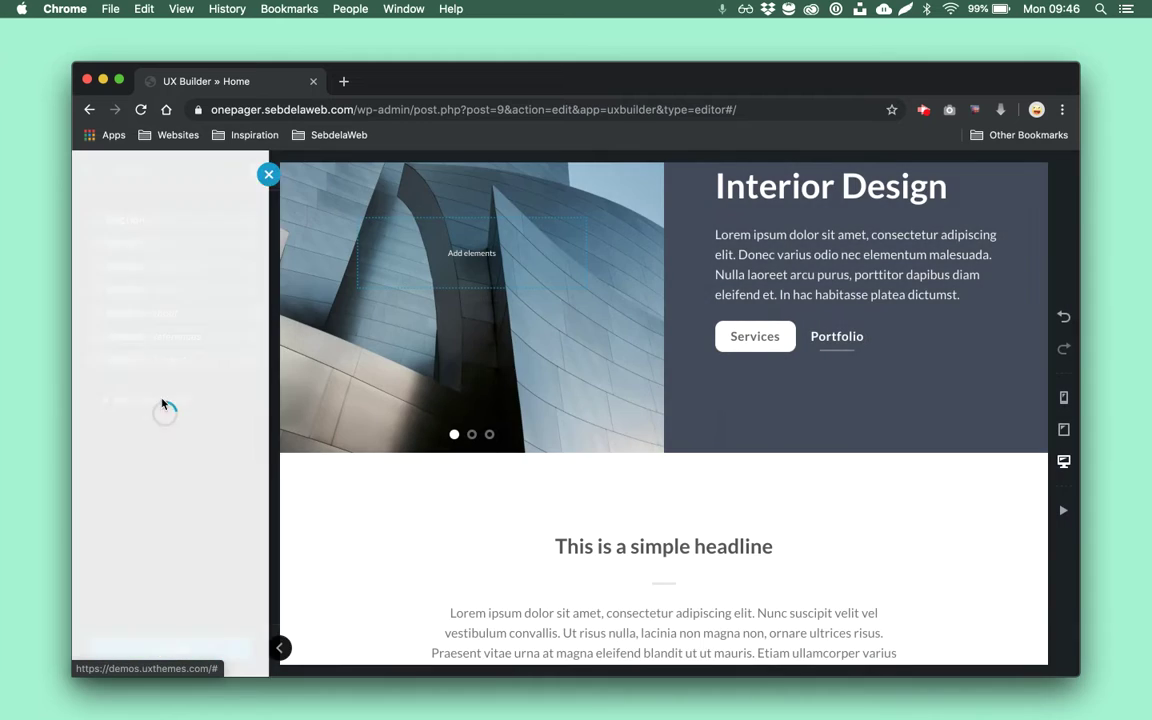
type("scro")
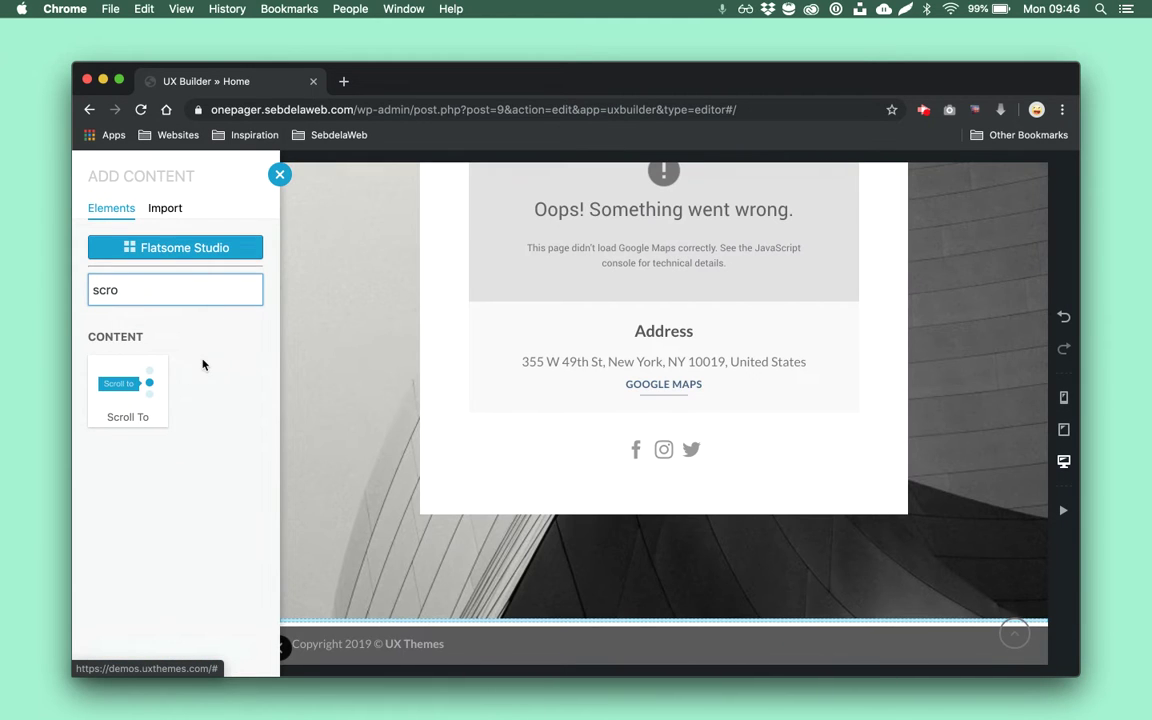
left_click(130, 388)
left_click(213, 264)
key("super+a")
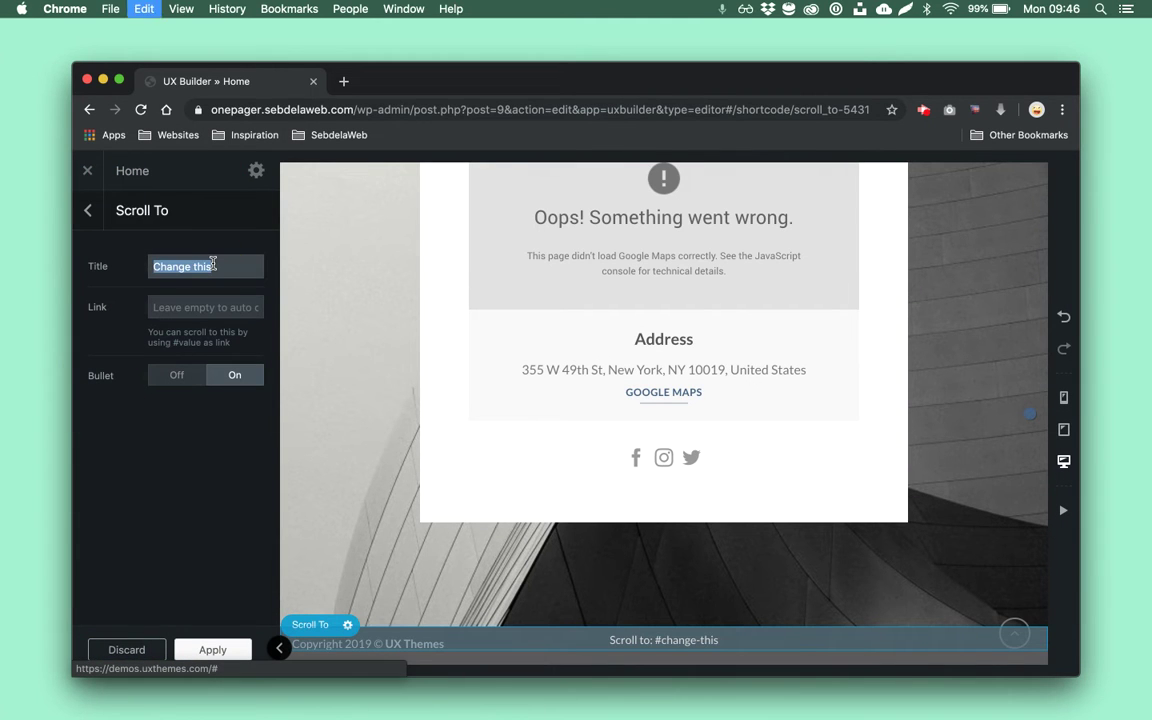
type("Introduction")
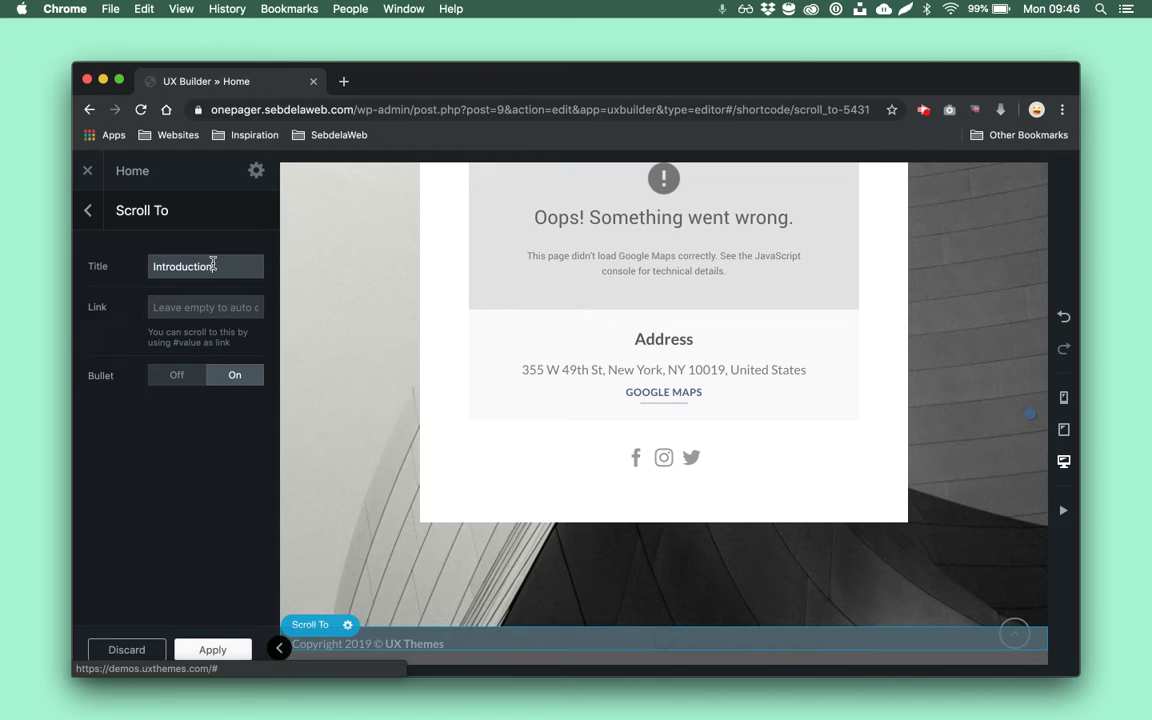
left_click(125, 210)
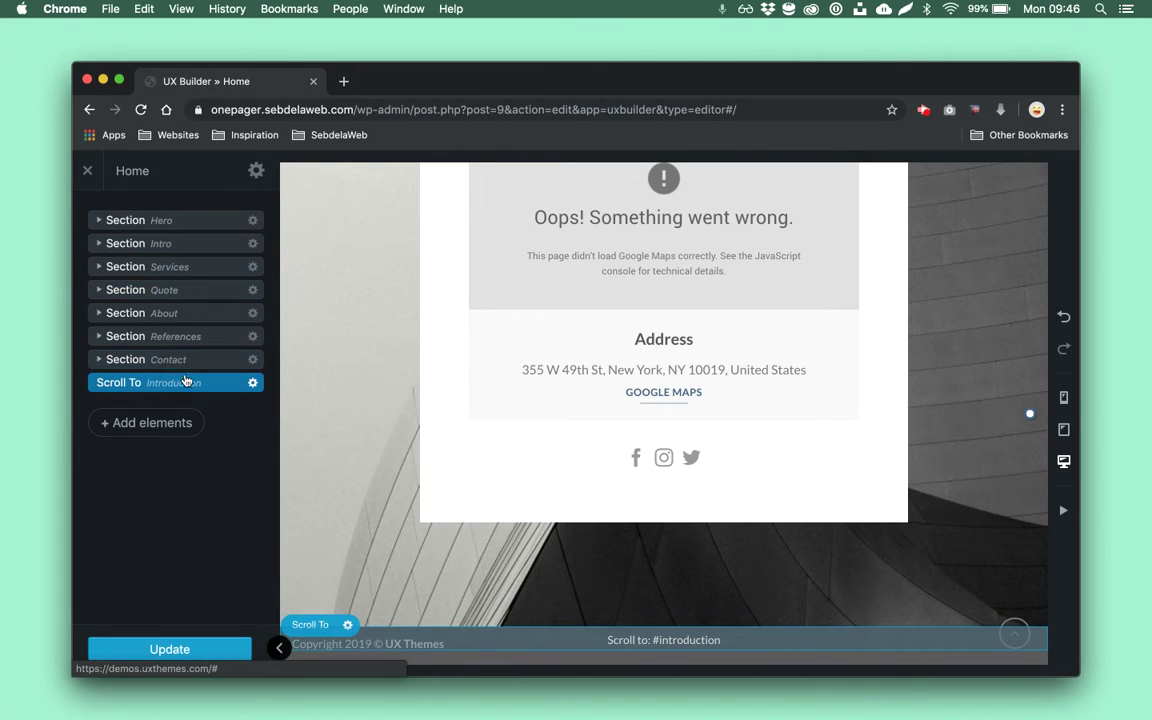
Move the Introduction Scroll To element between the Hero and Intro sections
left_click(113, 388)
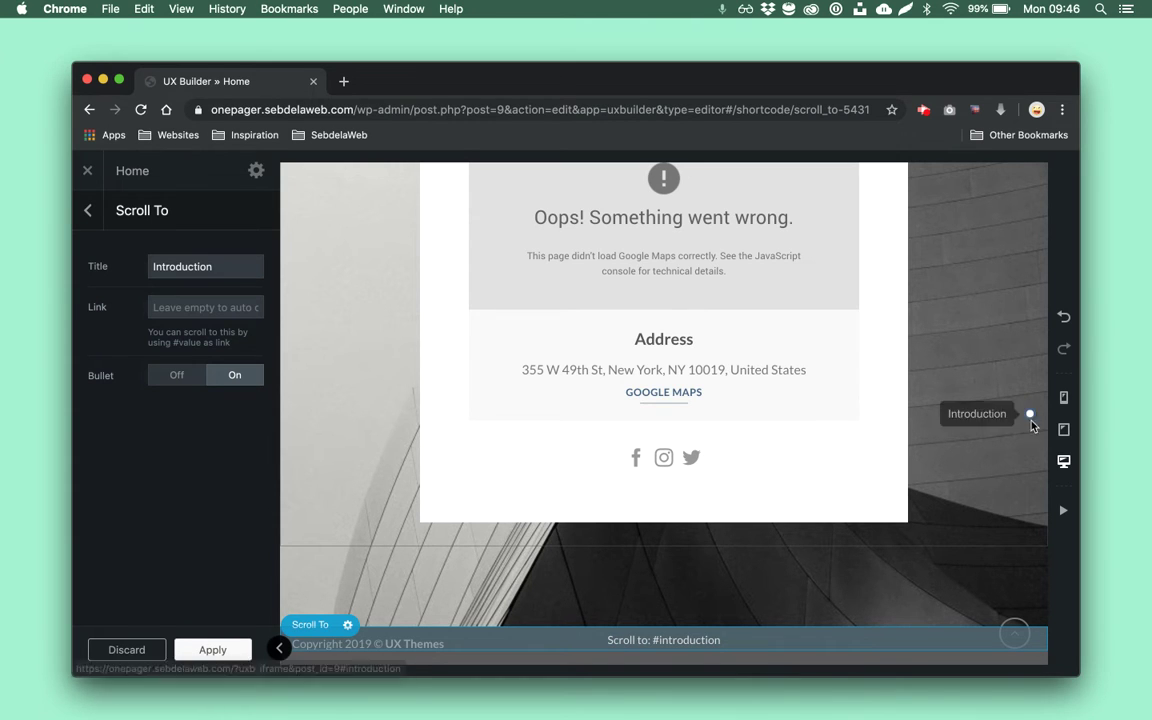
left_click(88, 213)
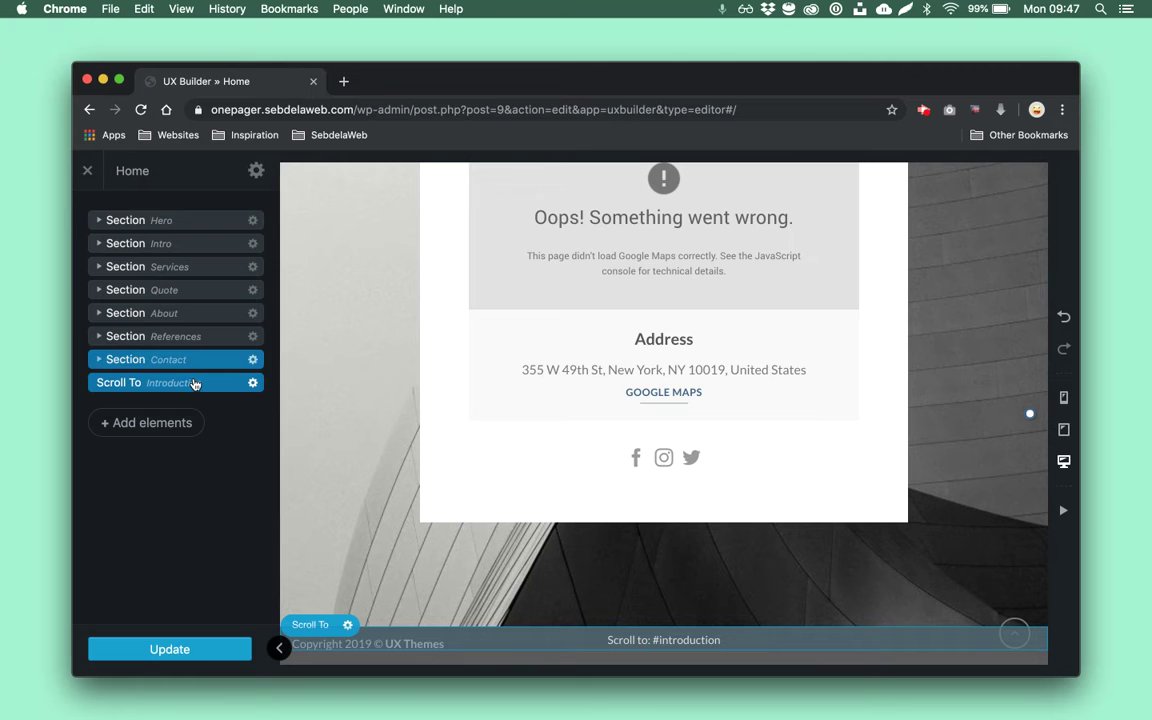
left_click_drag(195, 385, 168, 249)
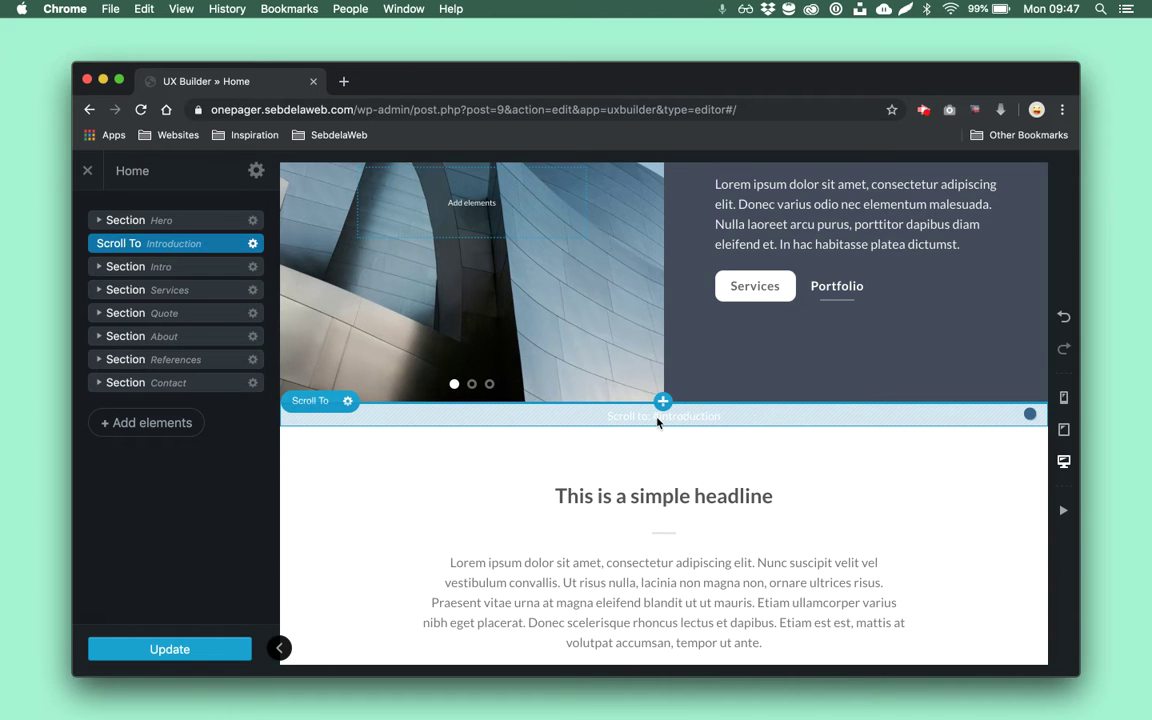
Review the title, link and bullet options of the Introduction Scroll To element
left_click(190, 247)
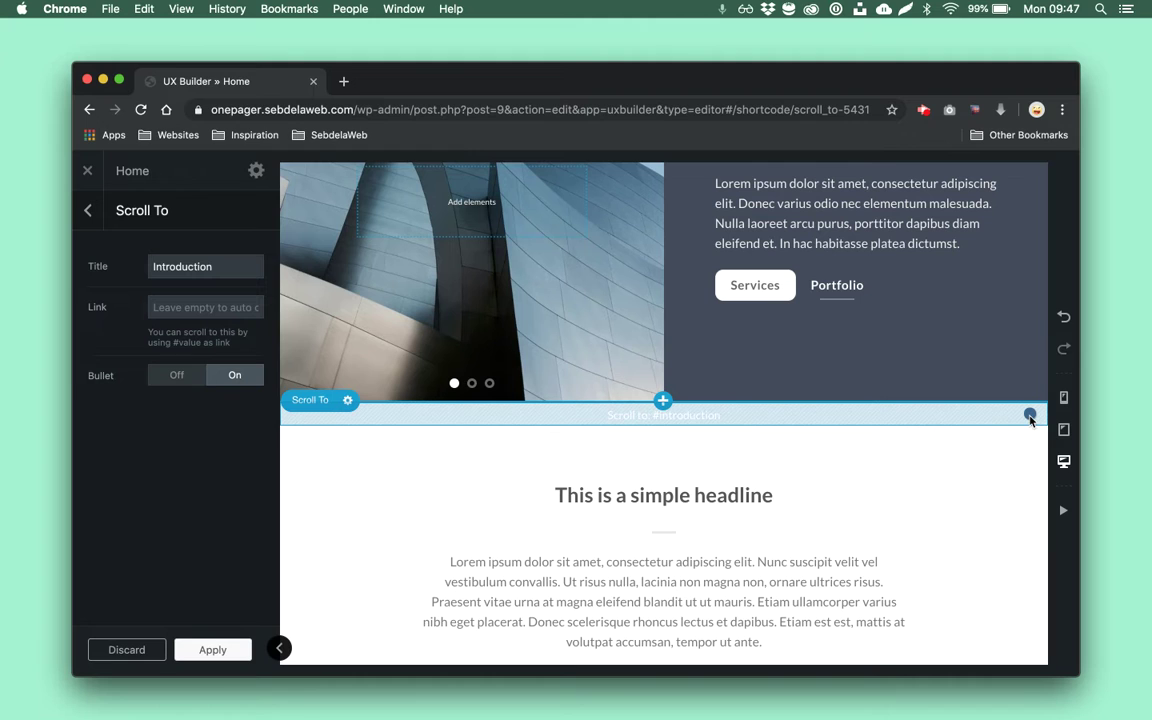
scroll(998, 363, "up", 3)
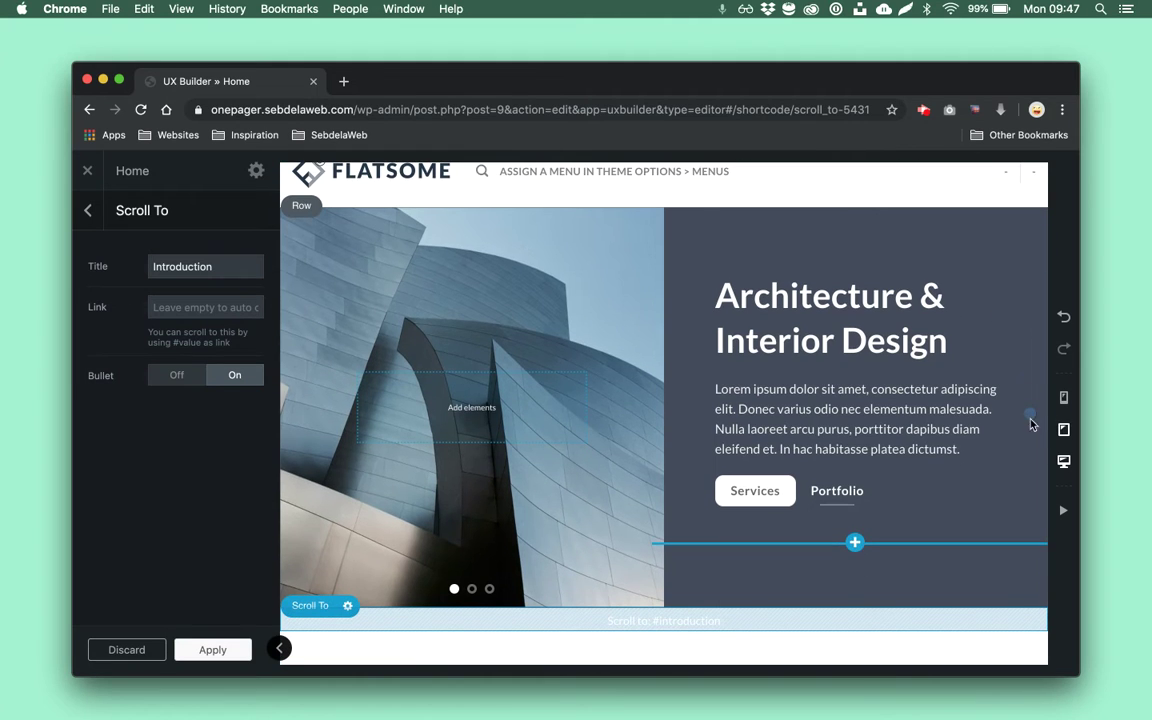
left_click(168, 308)
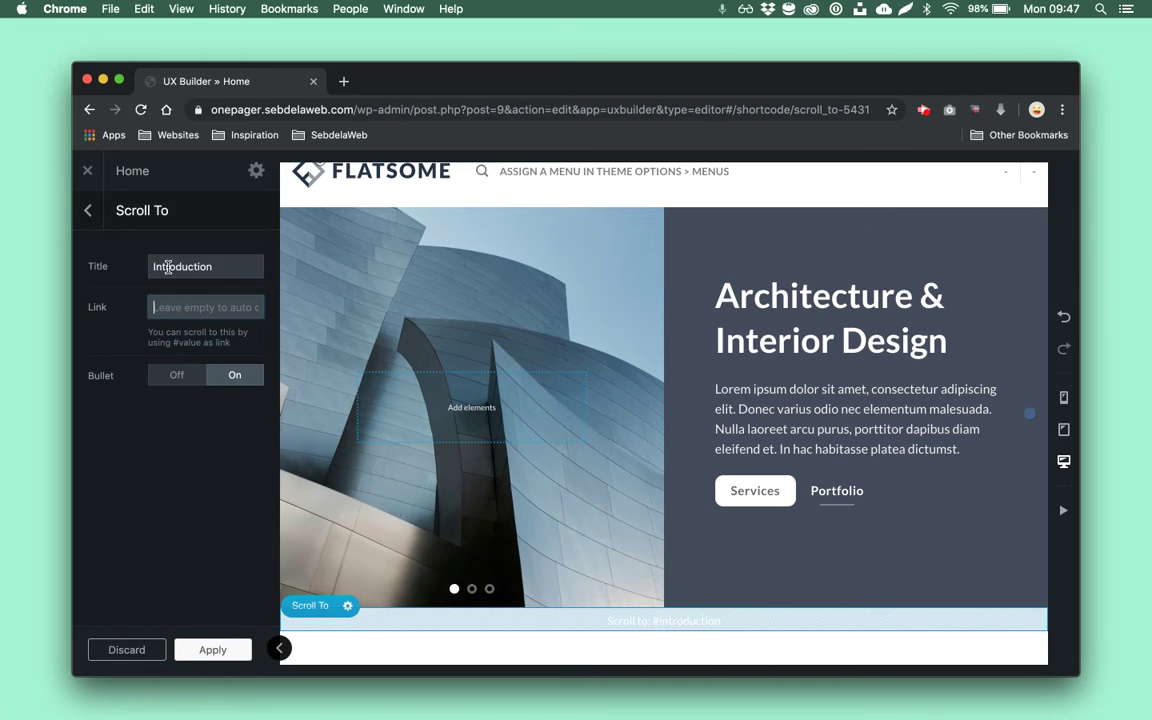
left_click(89, 210)
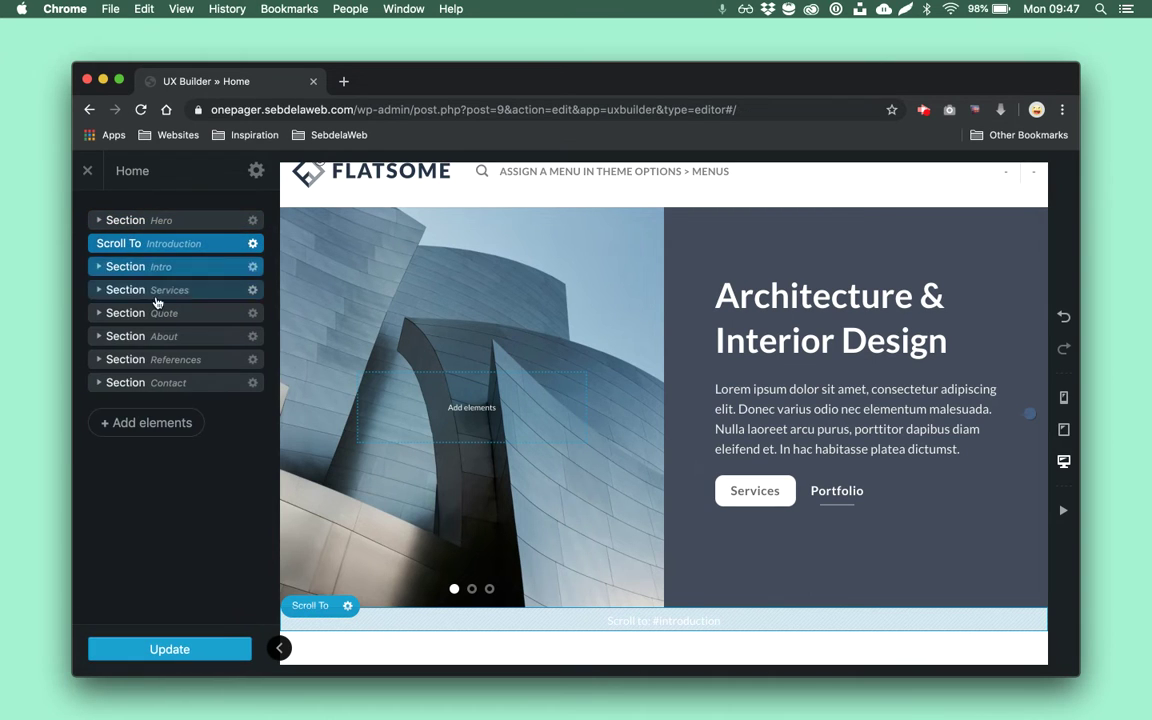
Add a second Scroll To element titled Services and place it directly above the Services section
scroll(540, 420, "down", 10)
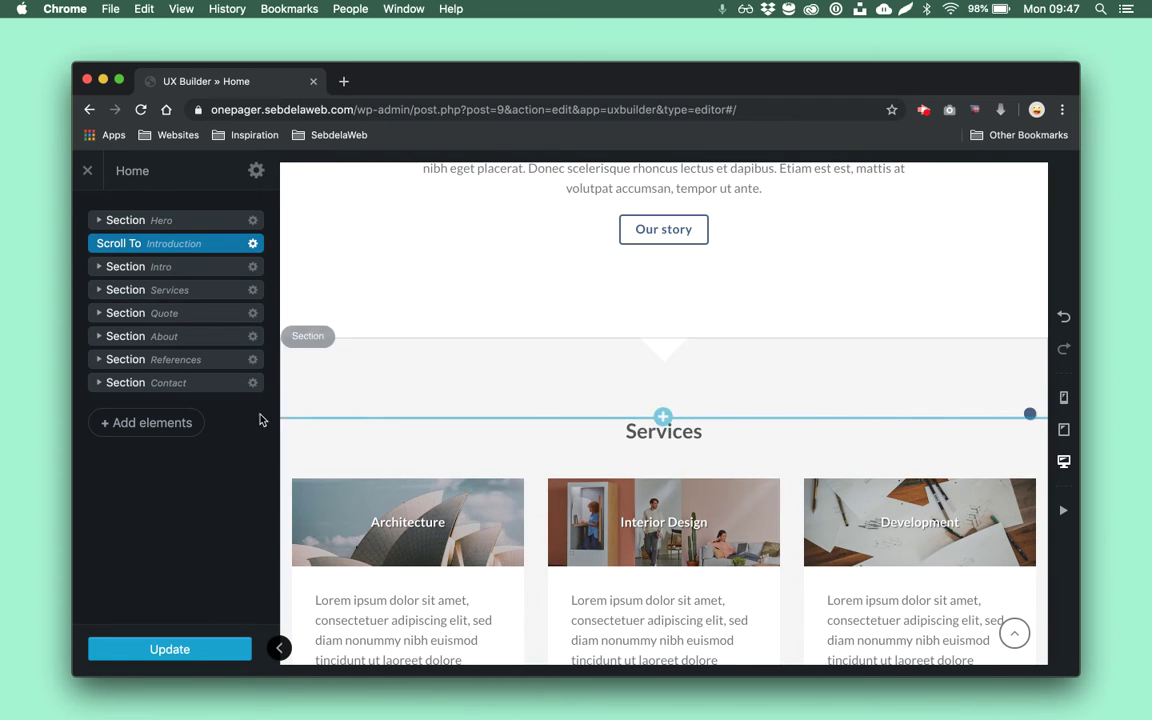
left_click(200, 424)
type("sc")
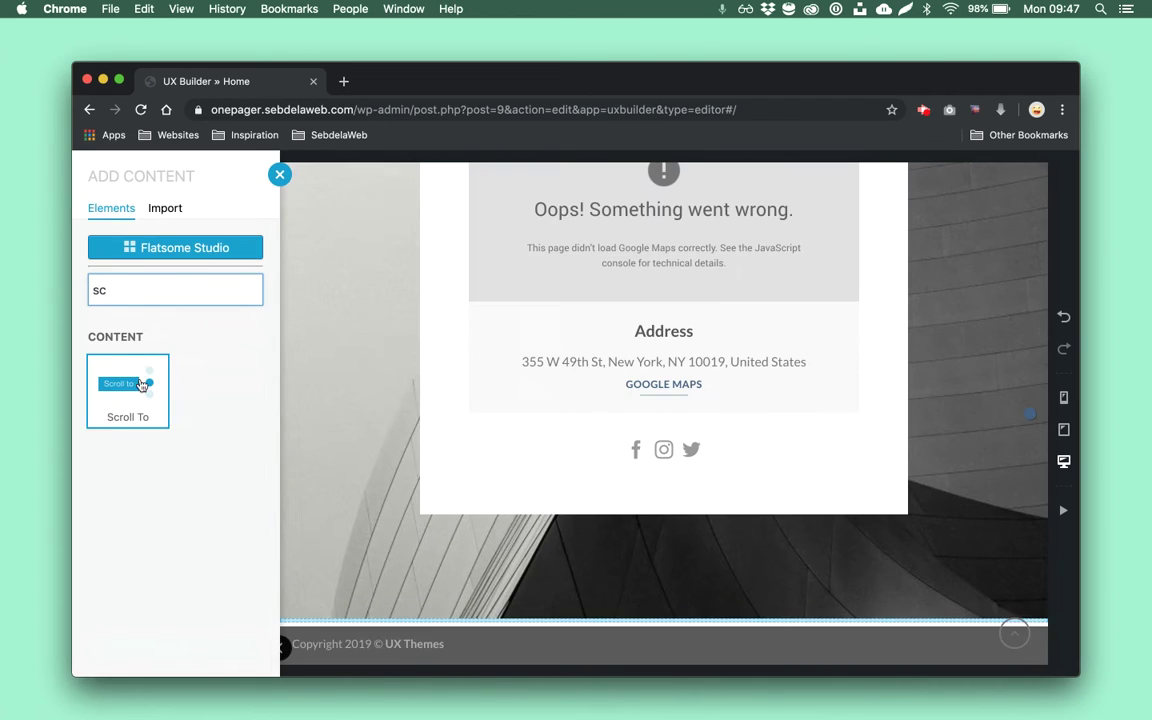
left_click(125, 380)
triple_click(189, 272)
type("S")
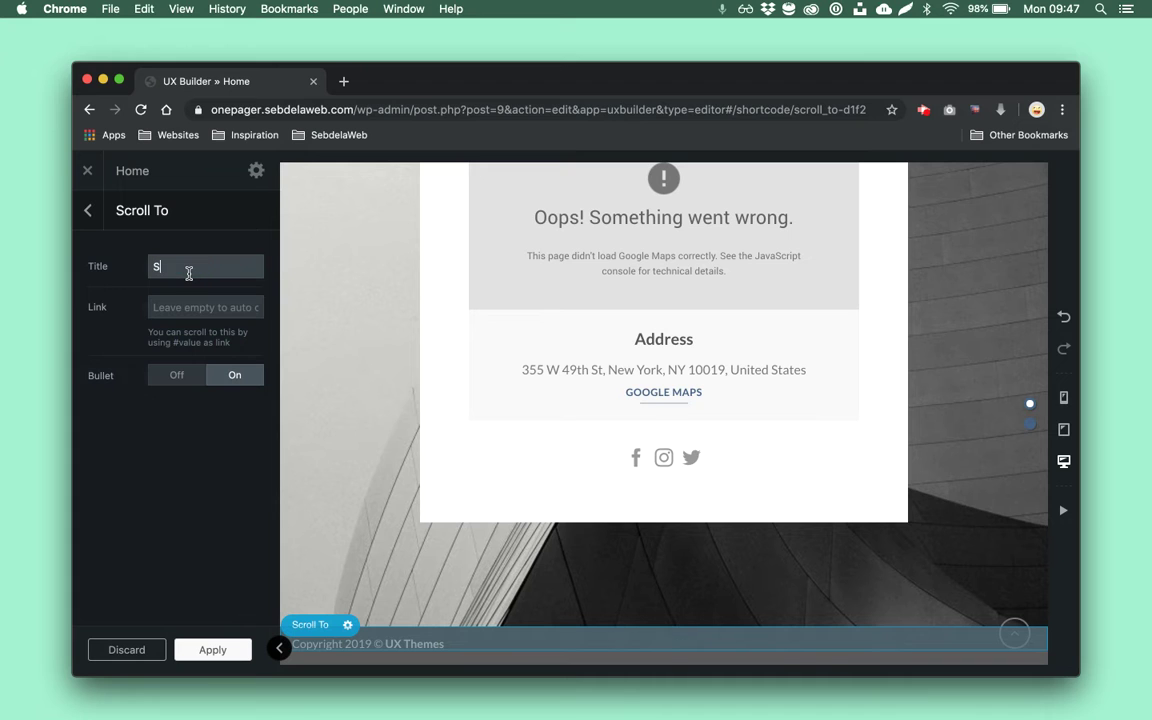
type("ervices")
left_click(88, 210)
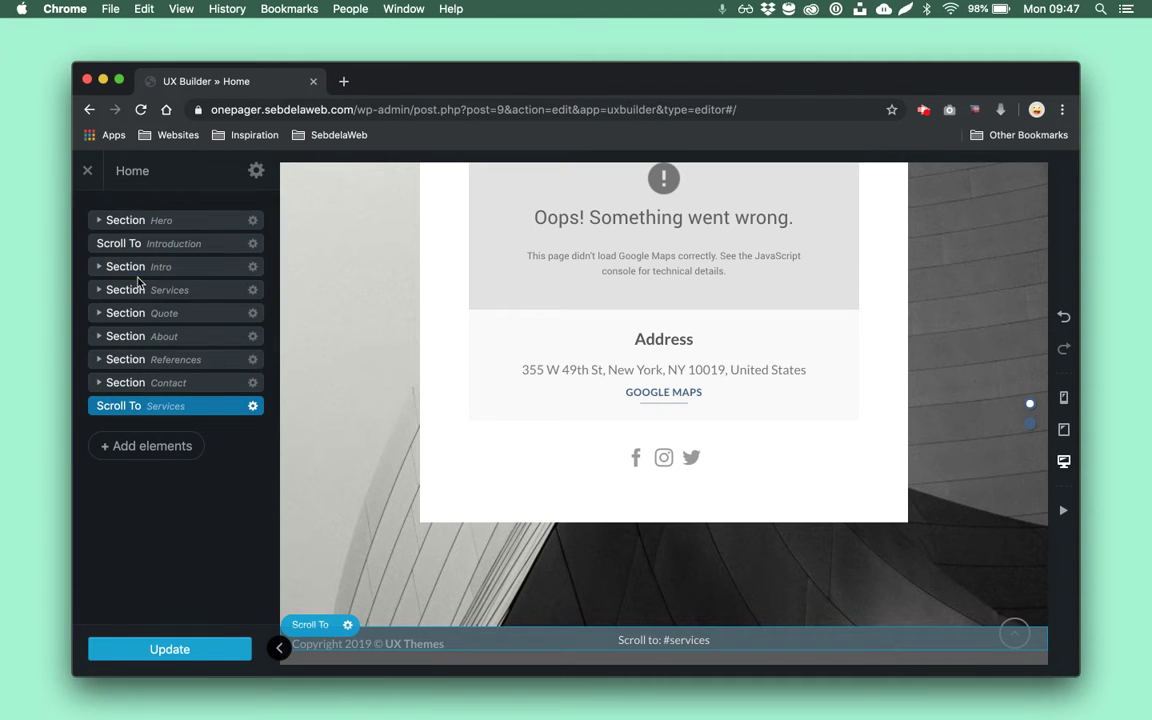
left_click_drag(142, 419, 172, 290)
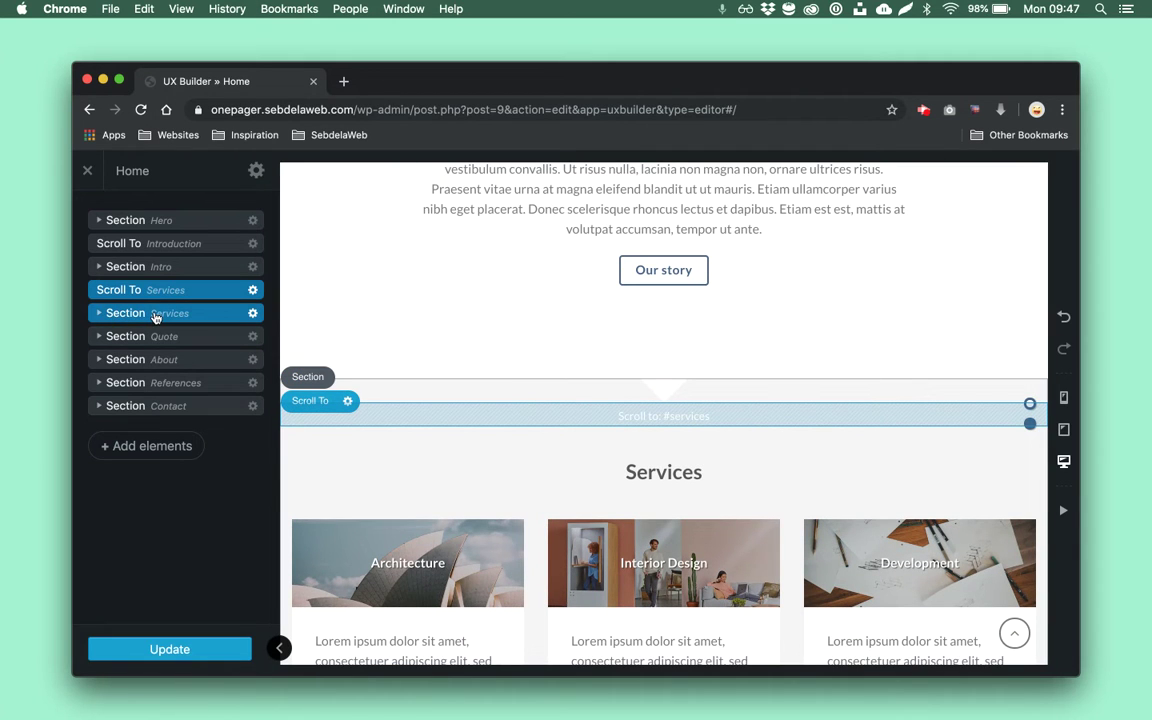
Try nesting the Services Scroll To element inside the Services section, and return it to its place above that section
left_click(97, 315)
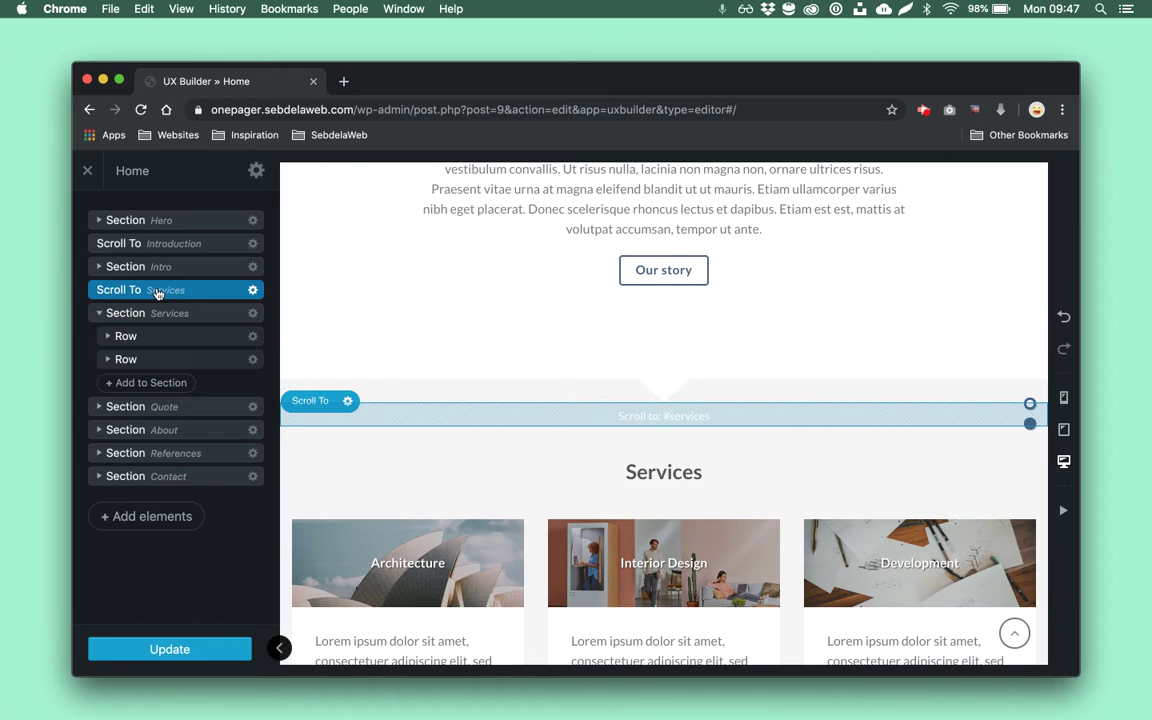
left_click_drag(157, 293, 152, 313)
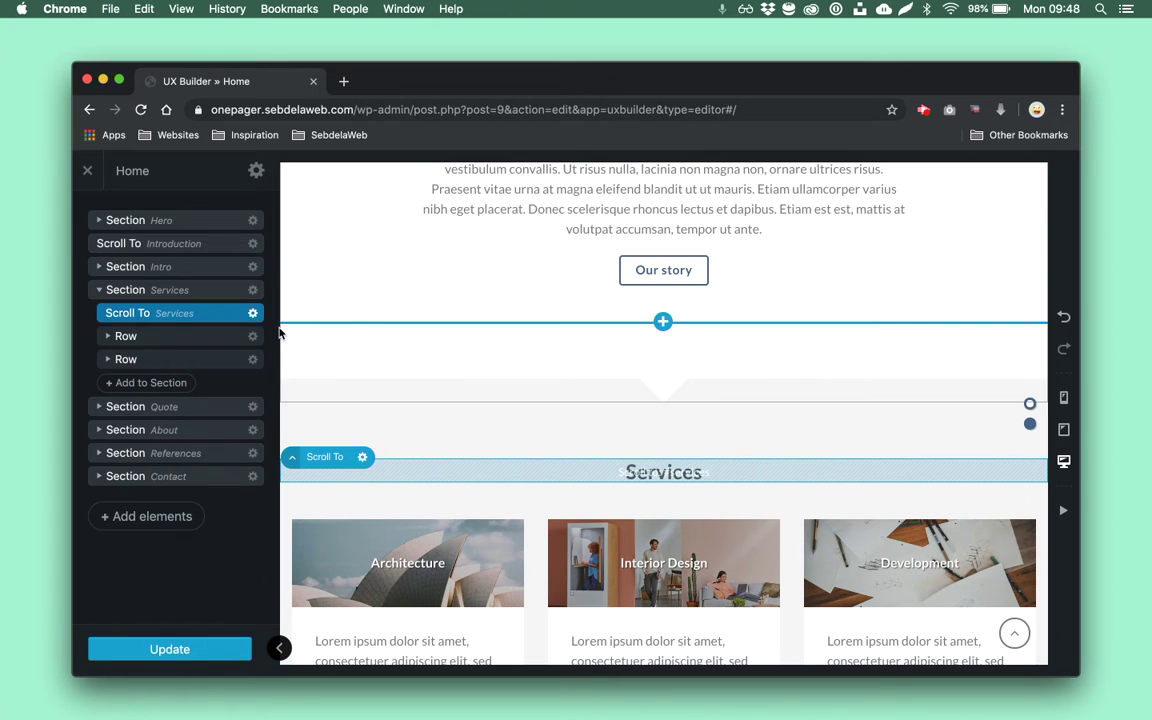
left_click(195, 320)
left_click_drag(195, 320, 195, 288)
left_click(98, 318)
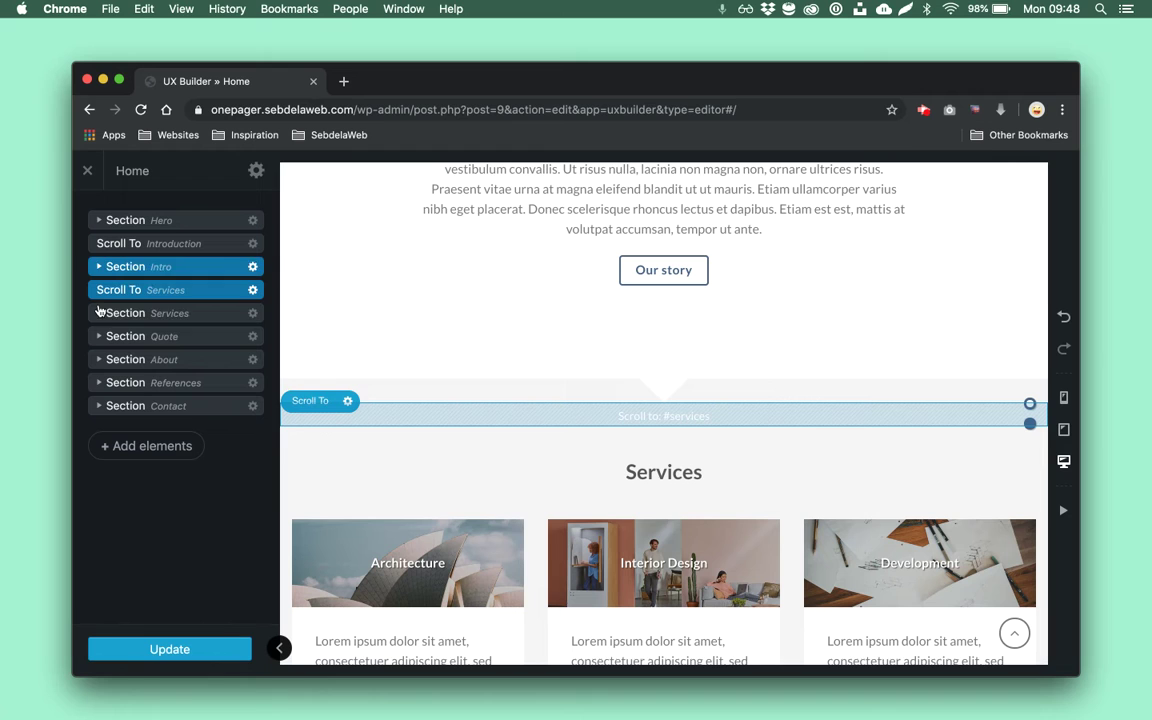
Duplicate the Services Scroll To element and set the copy's title to About
right_click(142, 294)
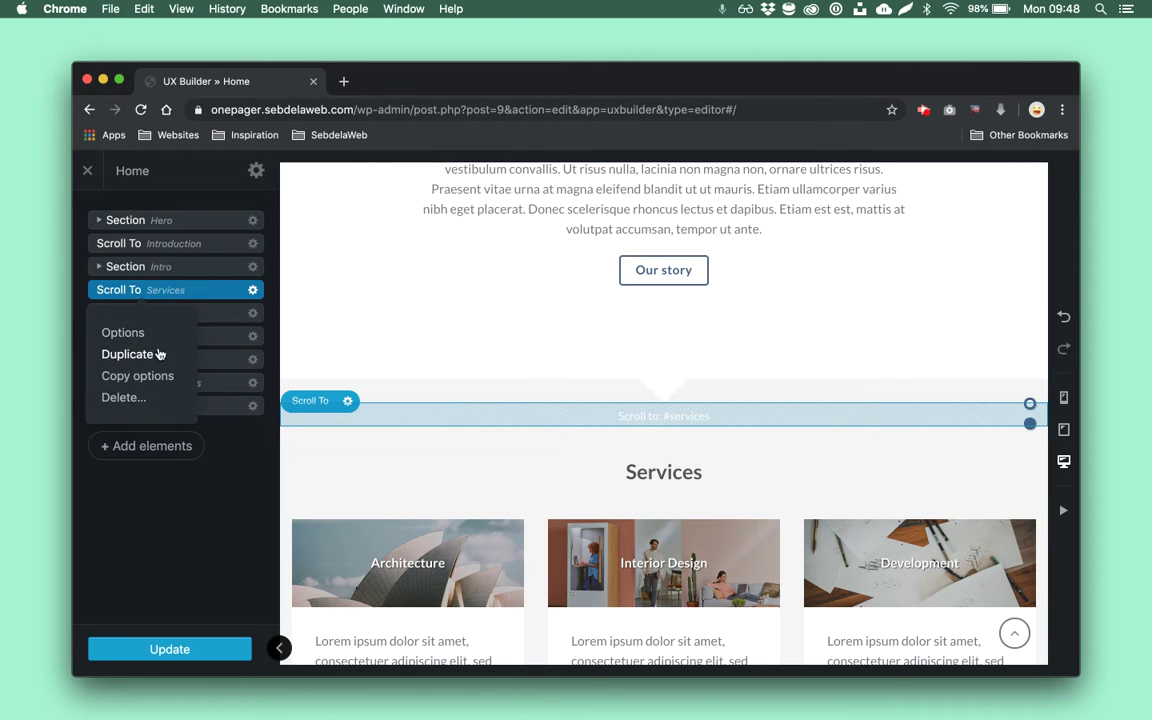
left_click(150, 331)
scroll(470, 440, "down", 10)
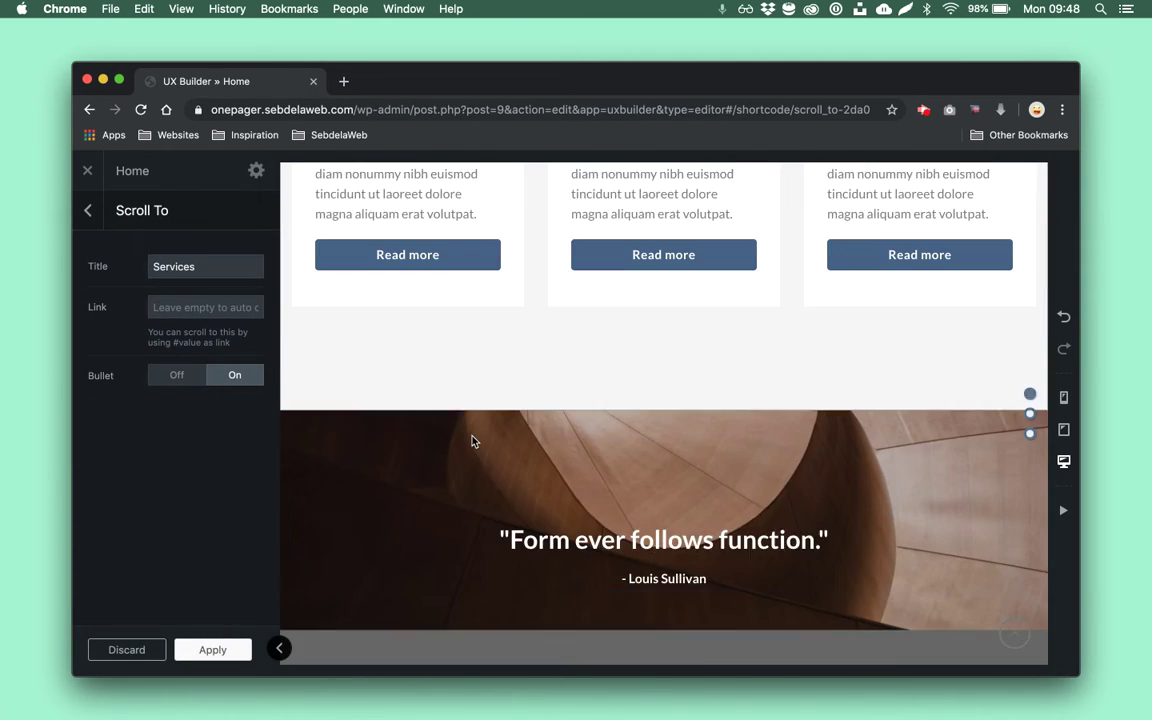
scroll(552, 535, "down", 3)
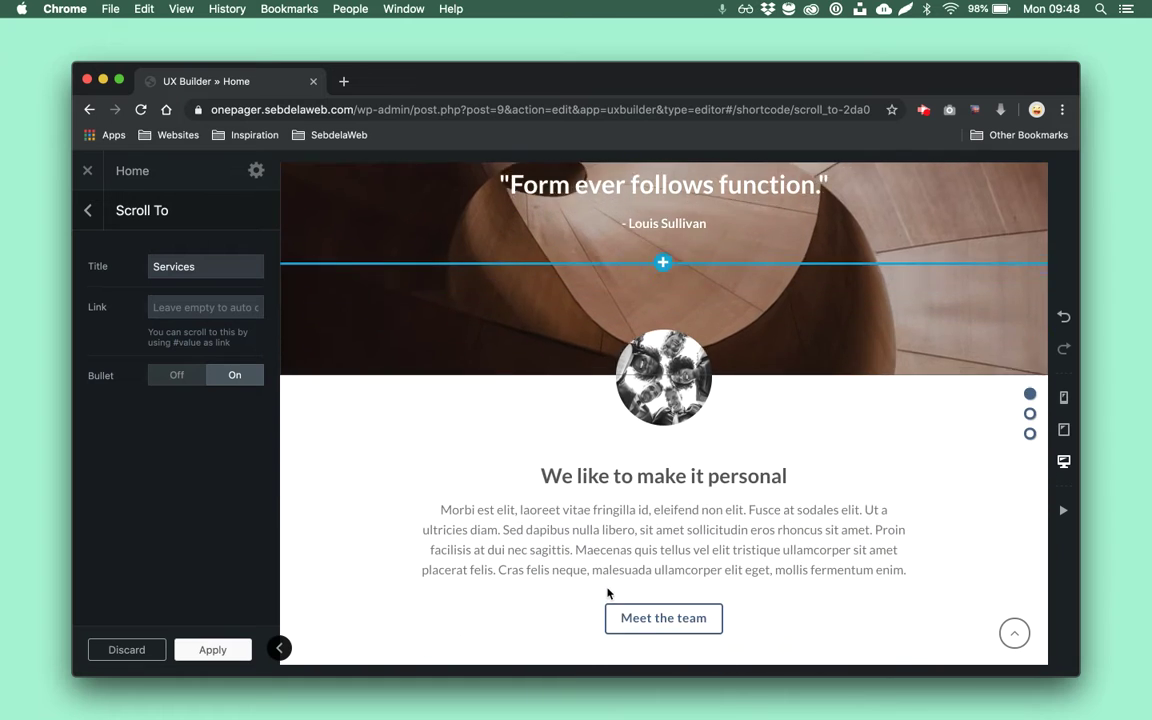
scroll(628, 233, "up", 2)
scroll(628, 233, "up", 1)
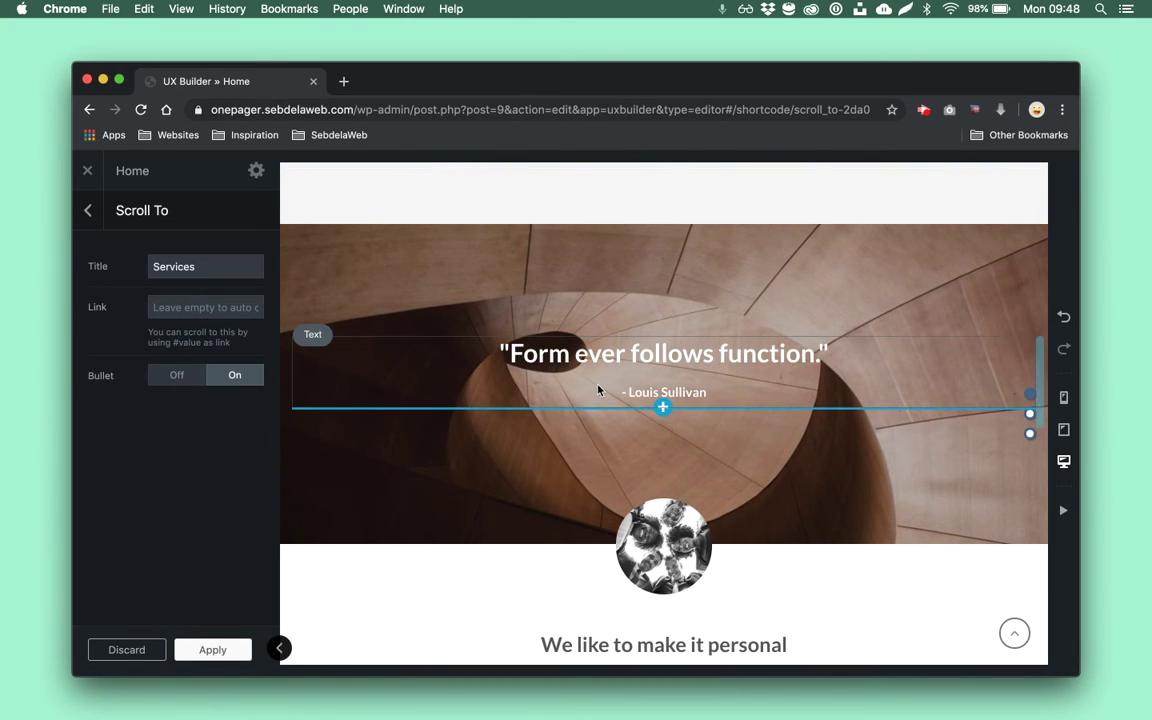
left_click(212, 267)
key("super+a")
type("A")
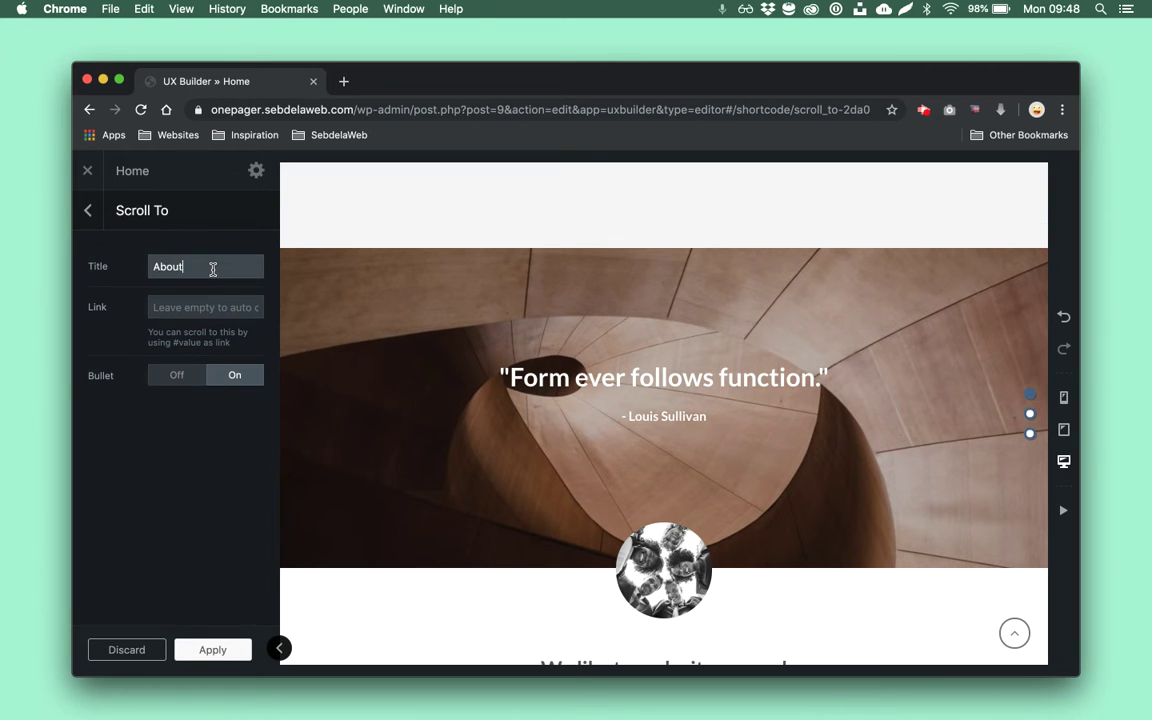
left_click(212, 650)
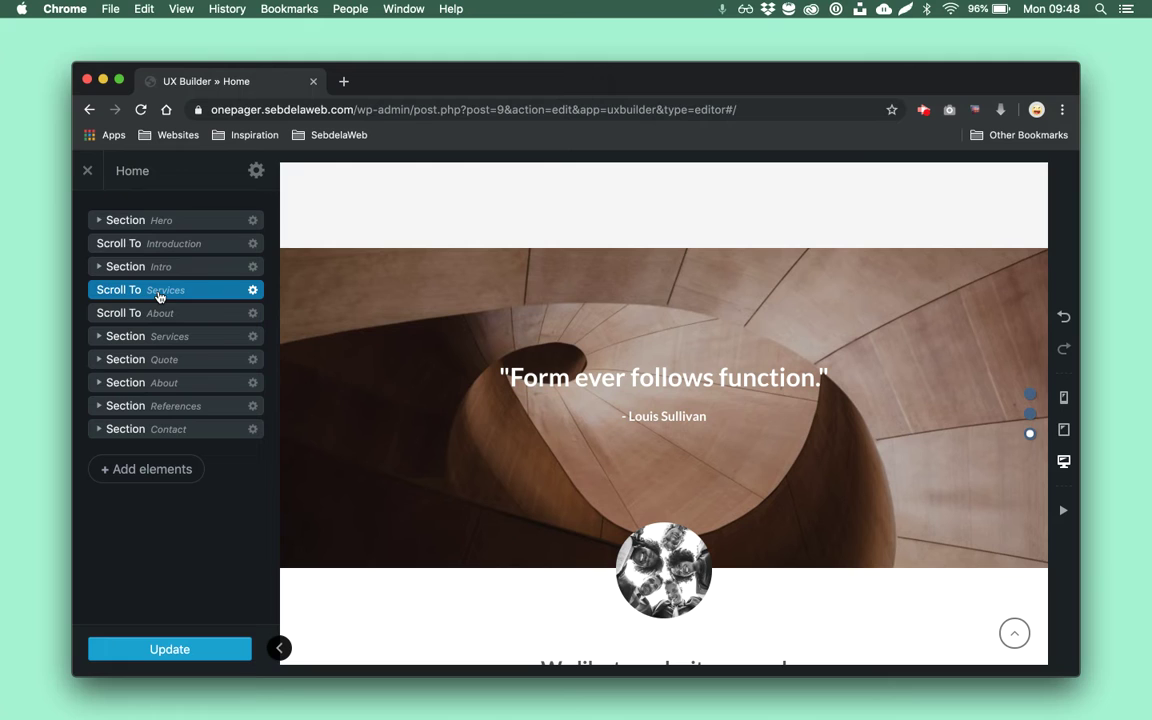
Move the About Scroll To element between the Quote and About sections and check the element order down to References
left_click_drag(162, 311, 175, 369)
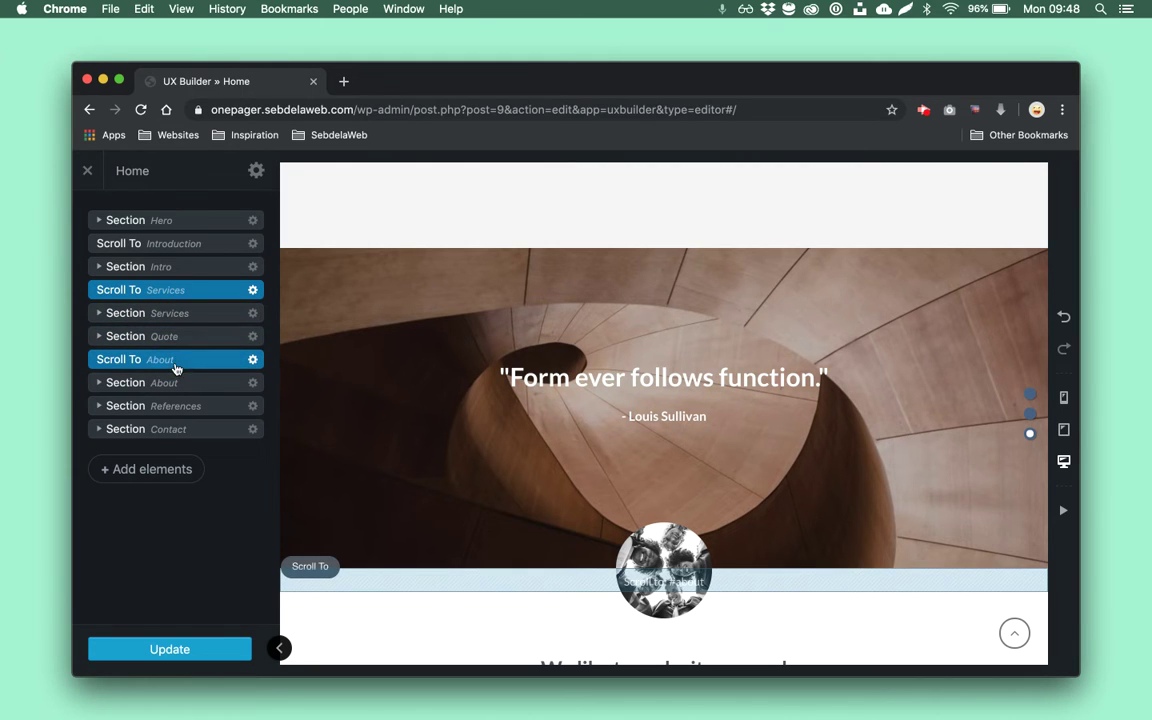
left_click(183, 292)
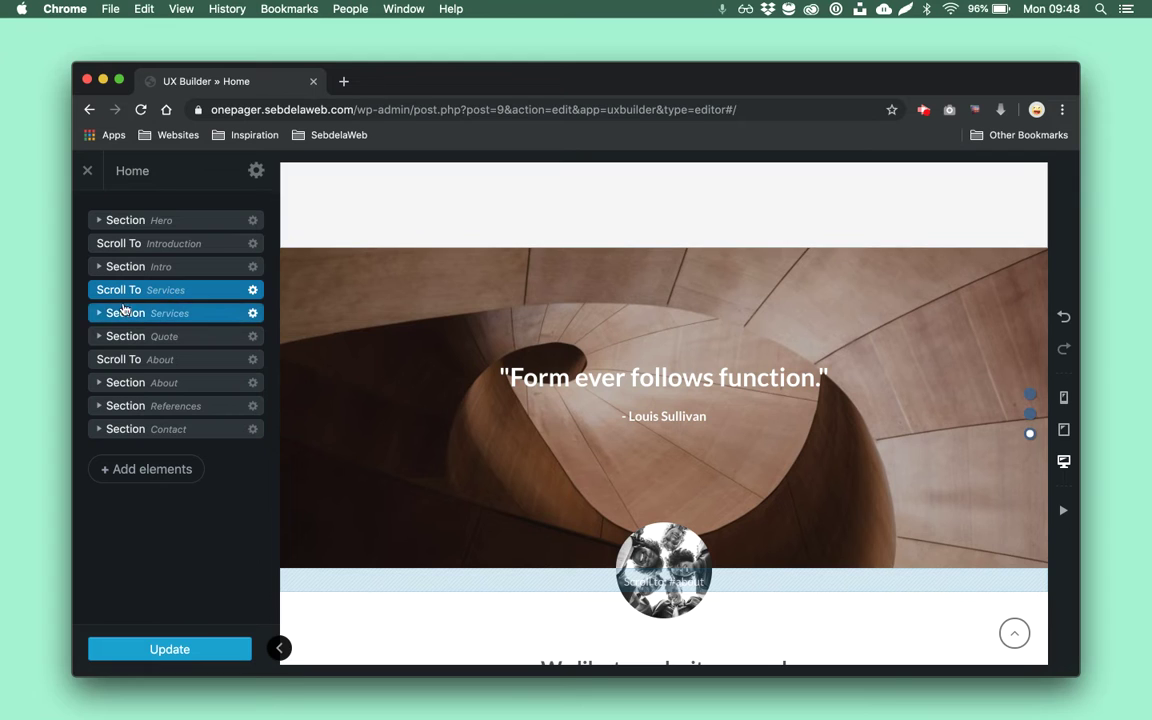
left_click(150, 362)
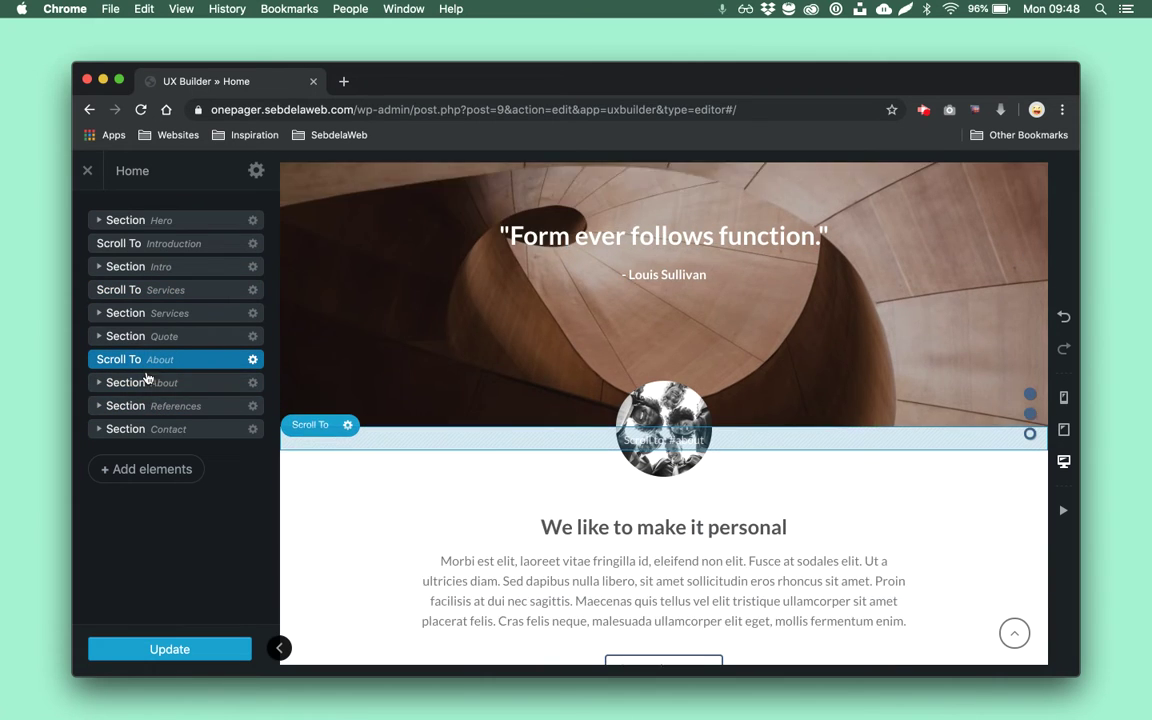
left_click(190, 406)
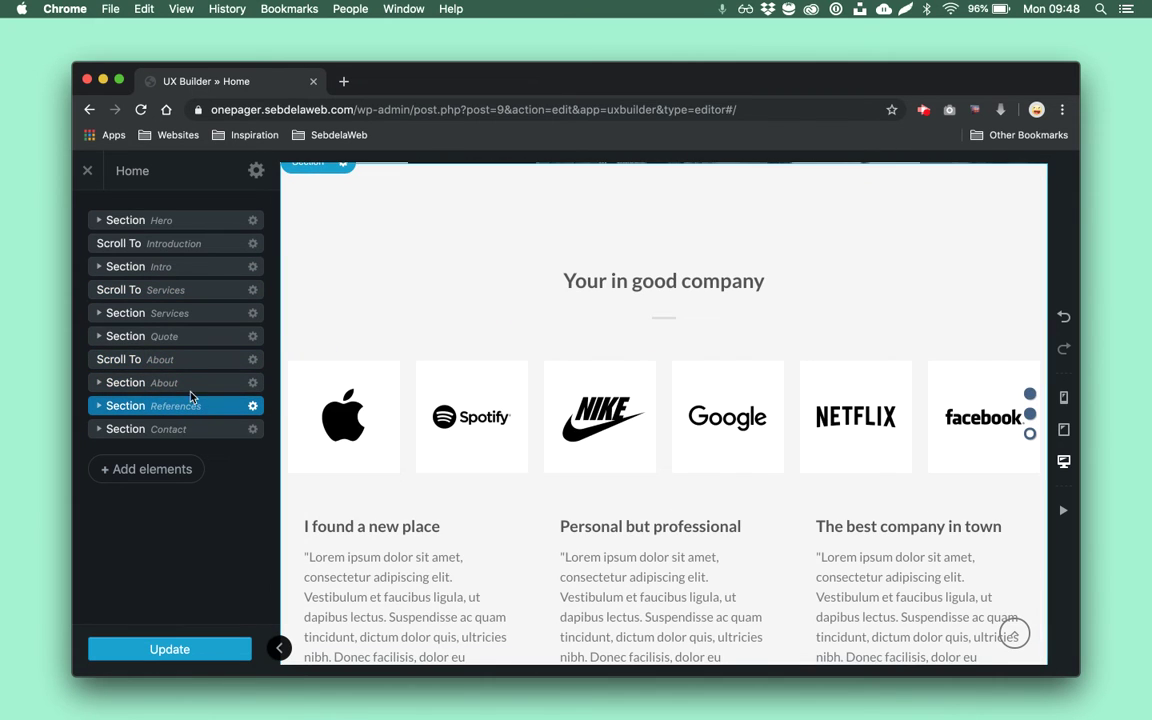
Duplicate the About Scroll To element, title the copy References, and move the About one between the About and References sections
left_click(173, 363)
right_click(173, 364)
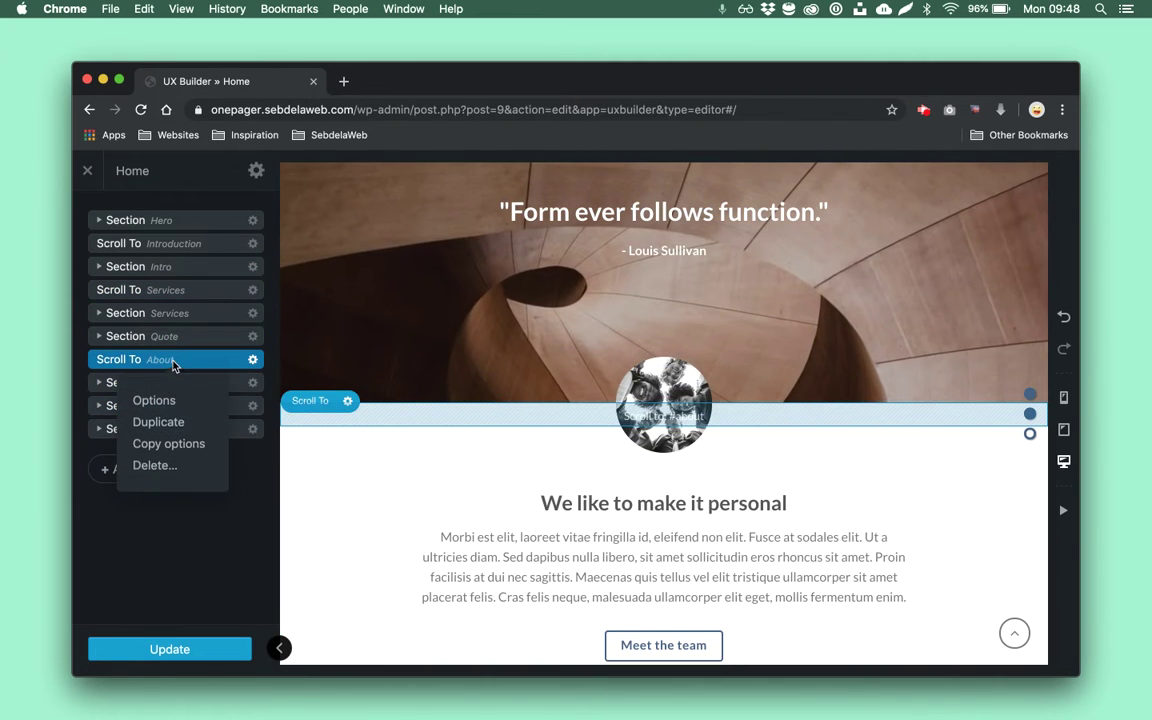
left_click(158, 422)
left_click(166, 267)
key("super+a")
type("R")
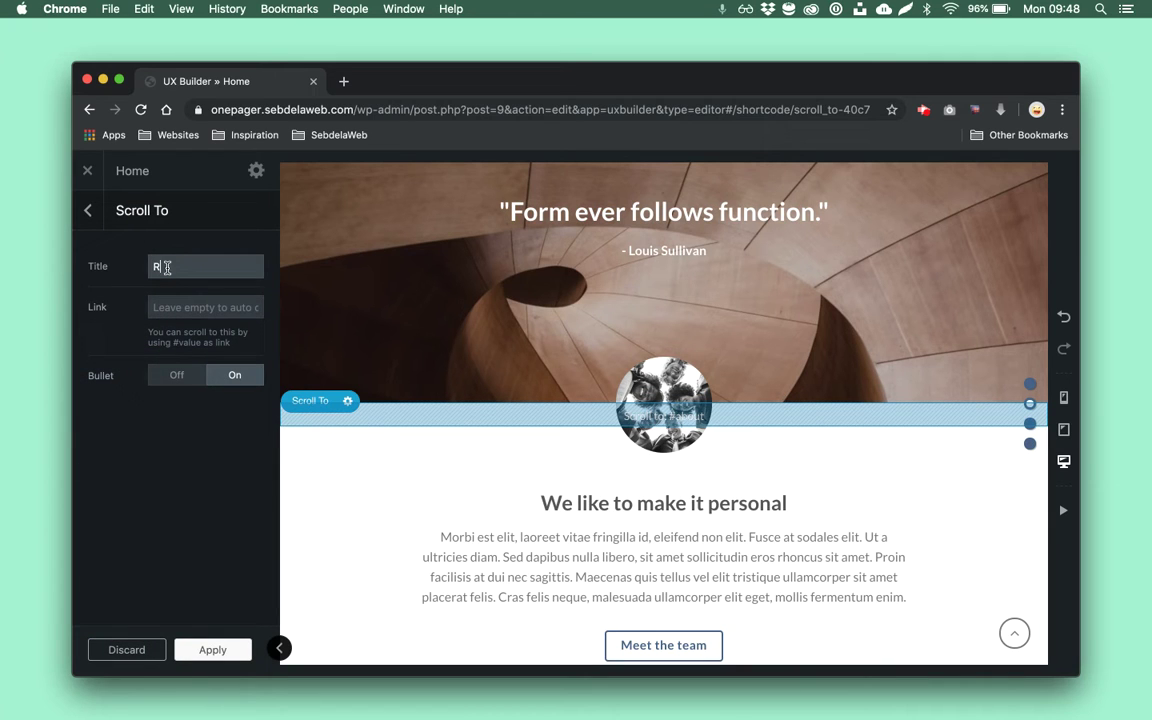
type("eferences")
left_click(90, 211)
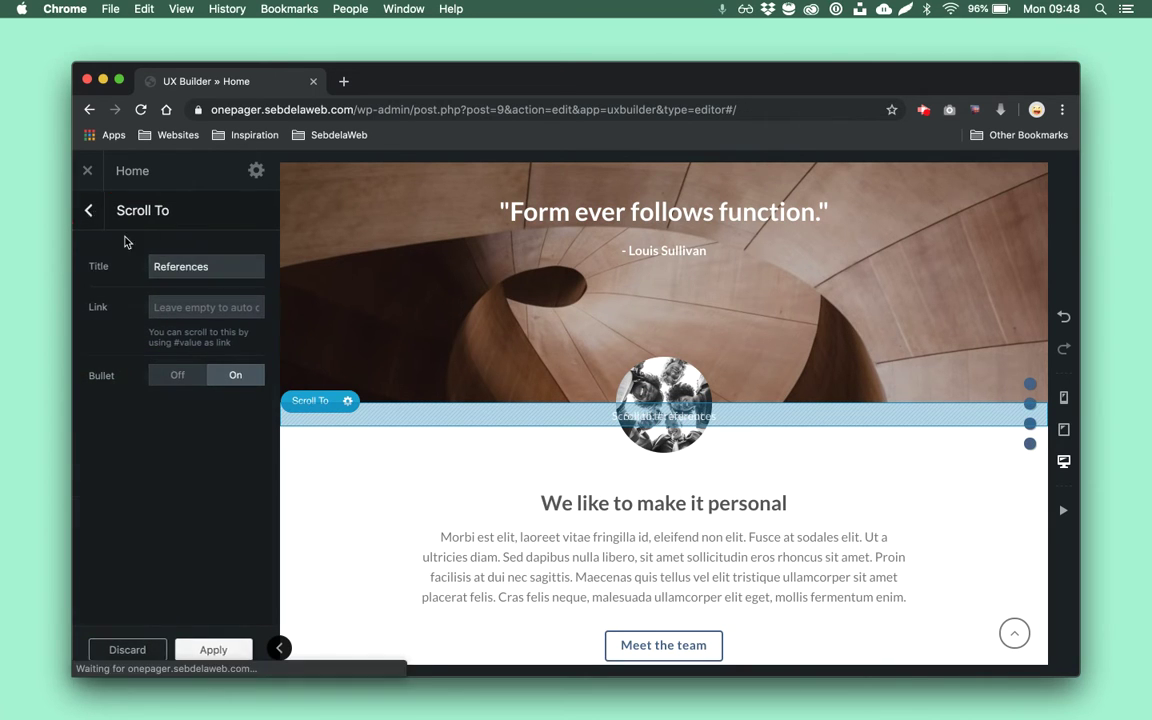
left_click_drag(178, 363, 158, 418)
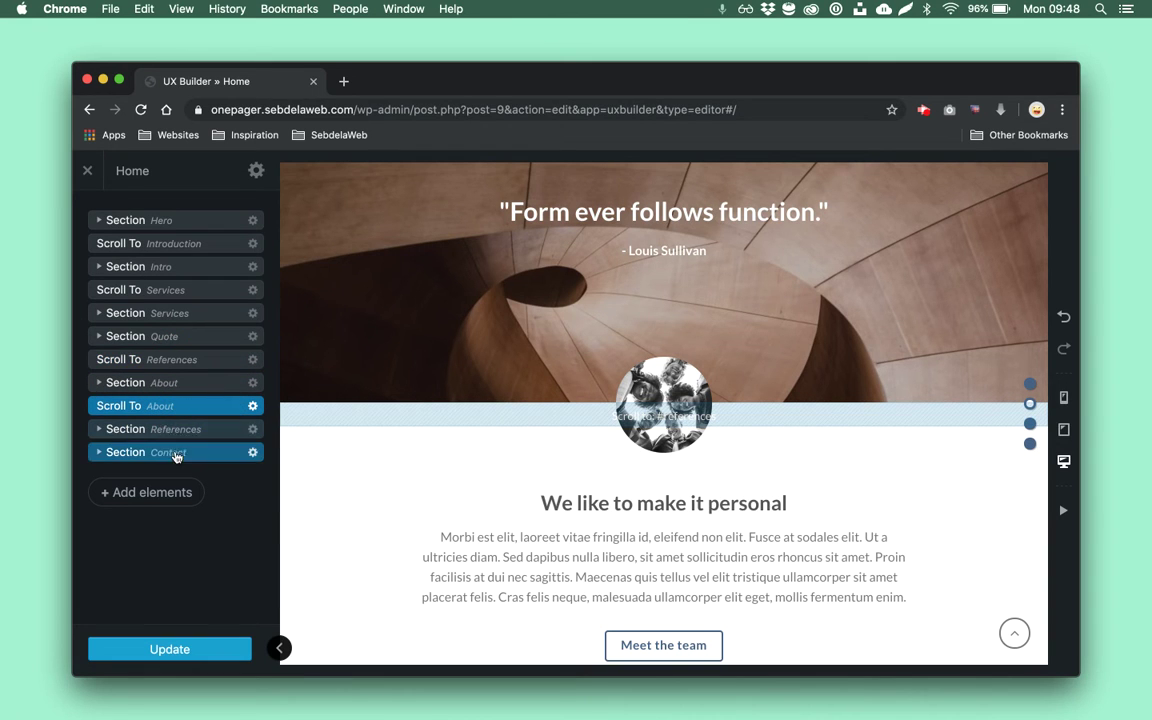
Duplicate the About Scroll To element, title the copy Contact, and move the About one directly above the Contact section
right_click(174, 411)
left_click(155, 468)
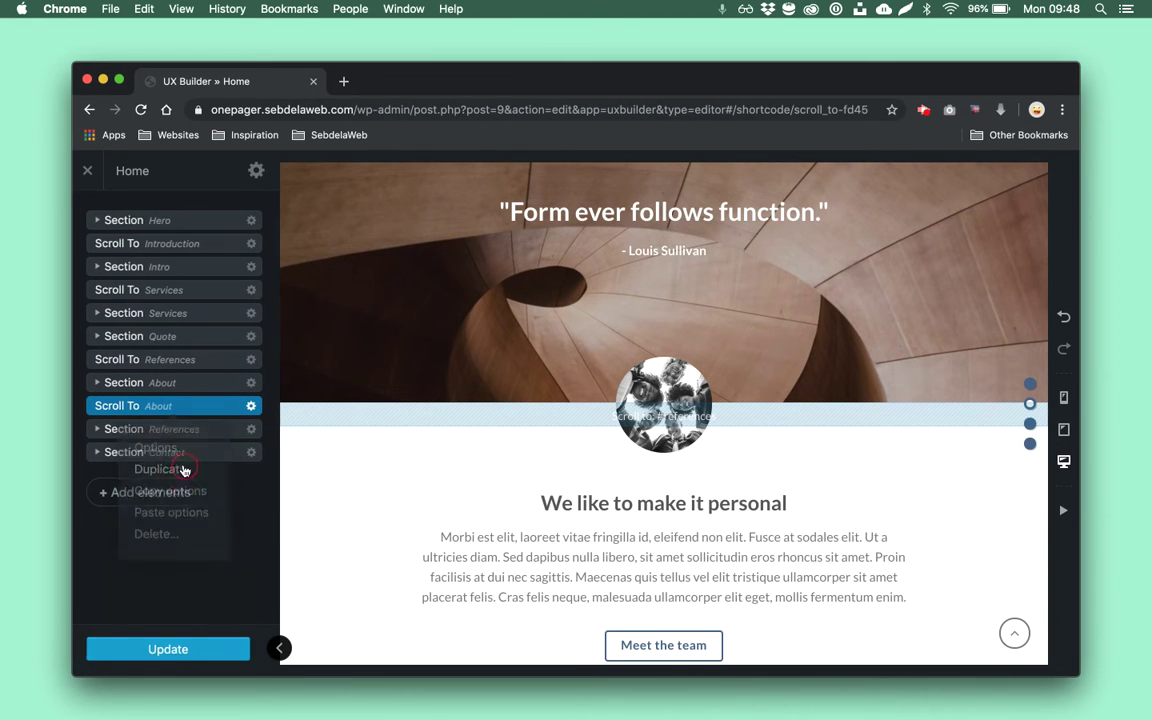
left_click(196, 268)
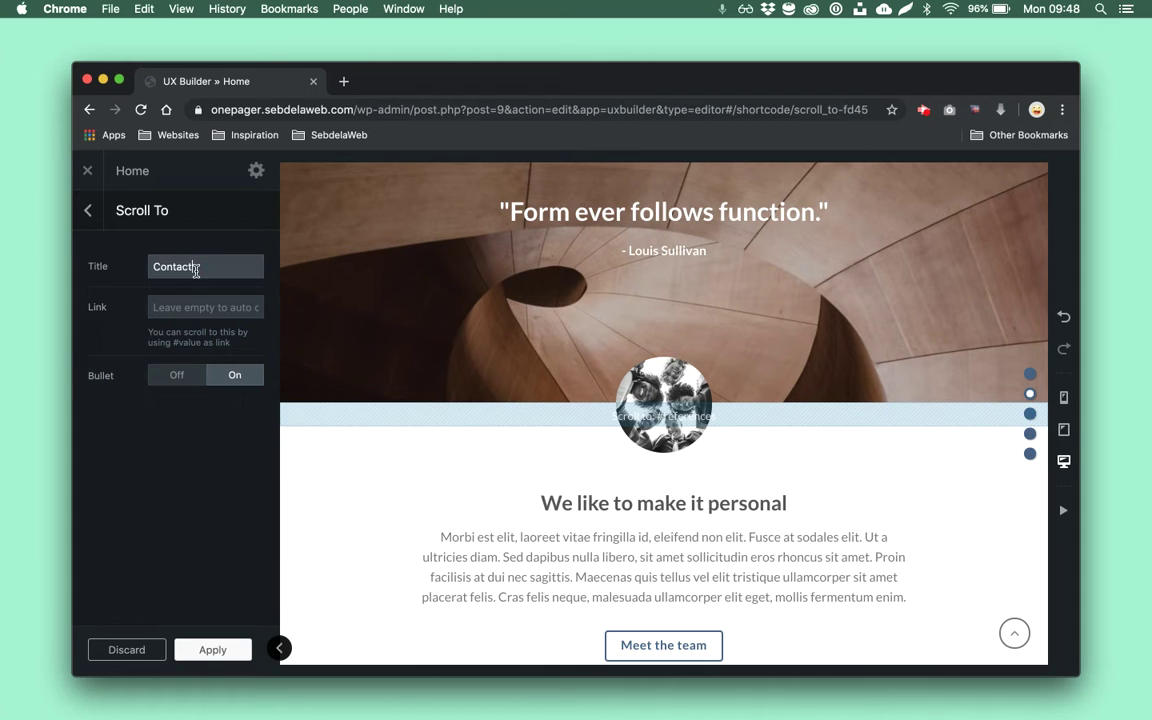
left_click(91, 212)
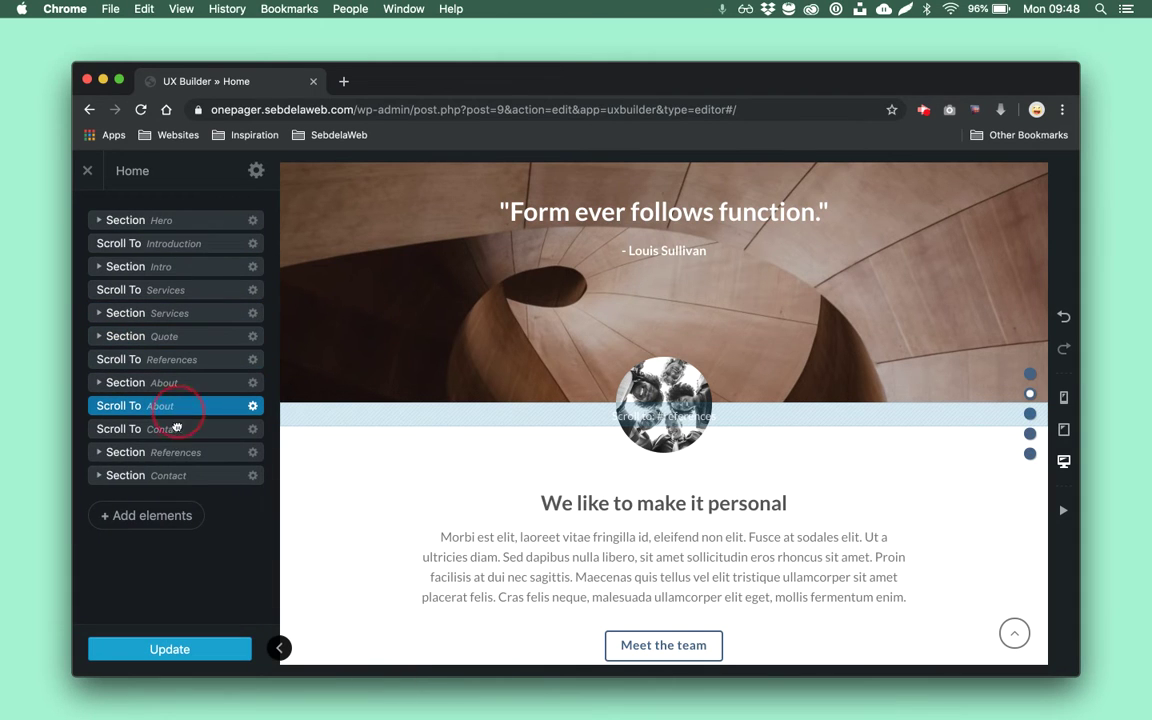
left_click_drag(176, 428, 177, 454)
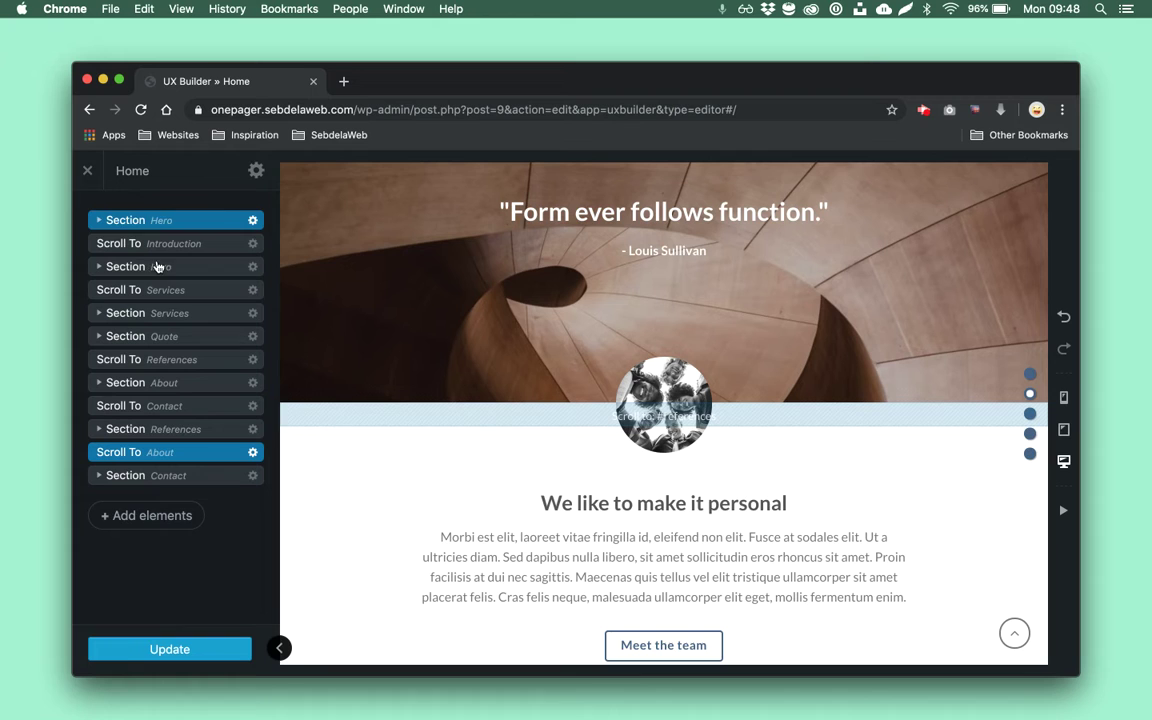
Review the Scroll To anchors down the page and inspect the settings of the one above the About section
scroll(506, 419, "up", 5)
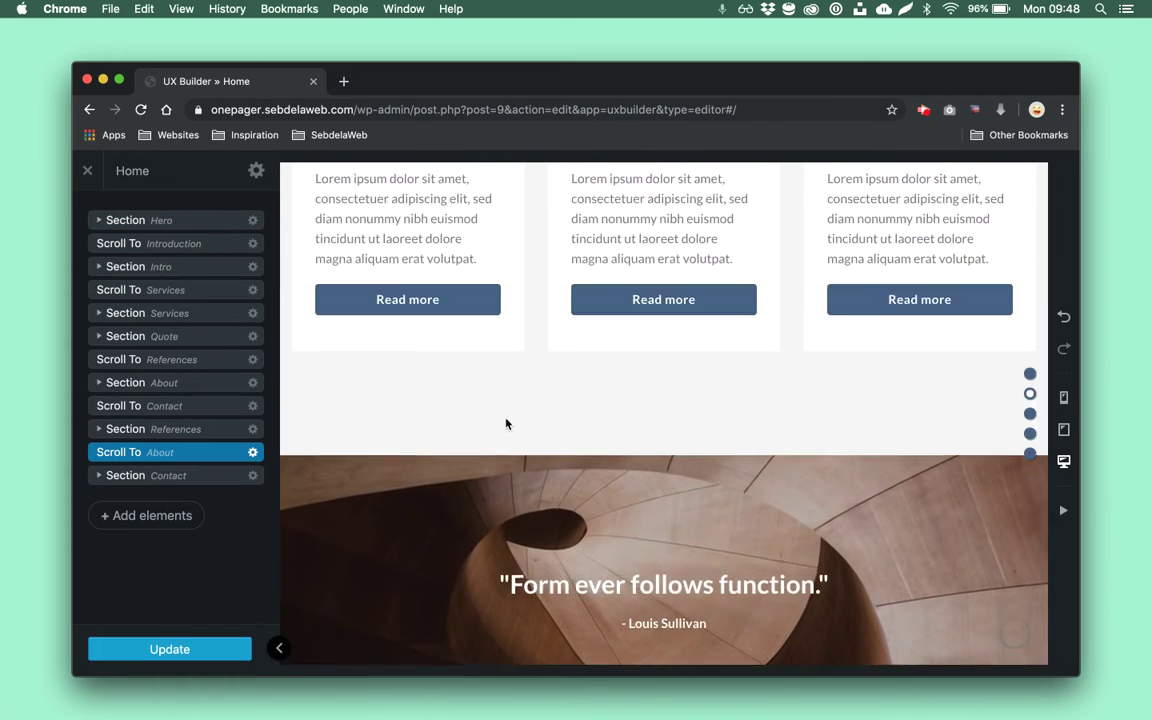
scroll(506, 424, "up", 10)
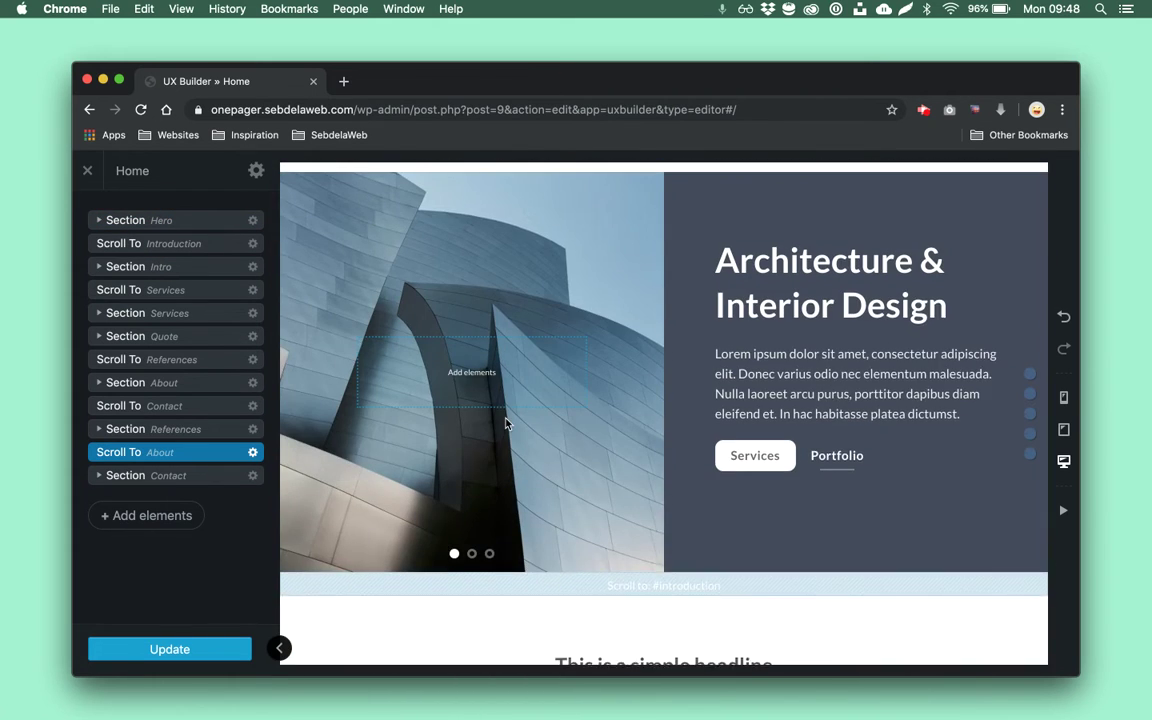
scroll(506, 420, "up", 2)
scroll(506, 421, "down", 4)
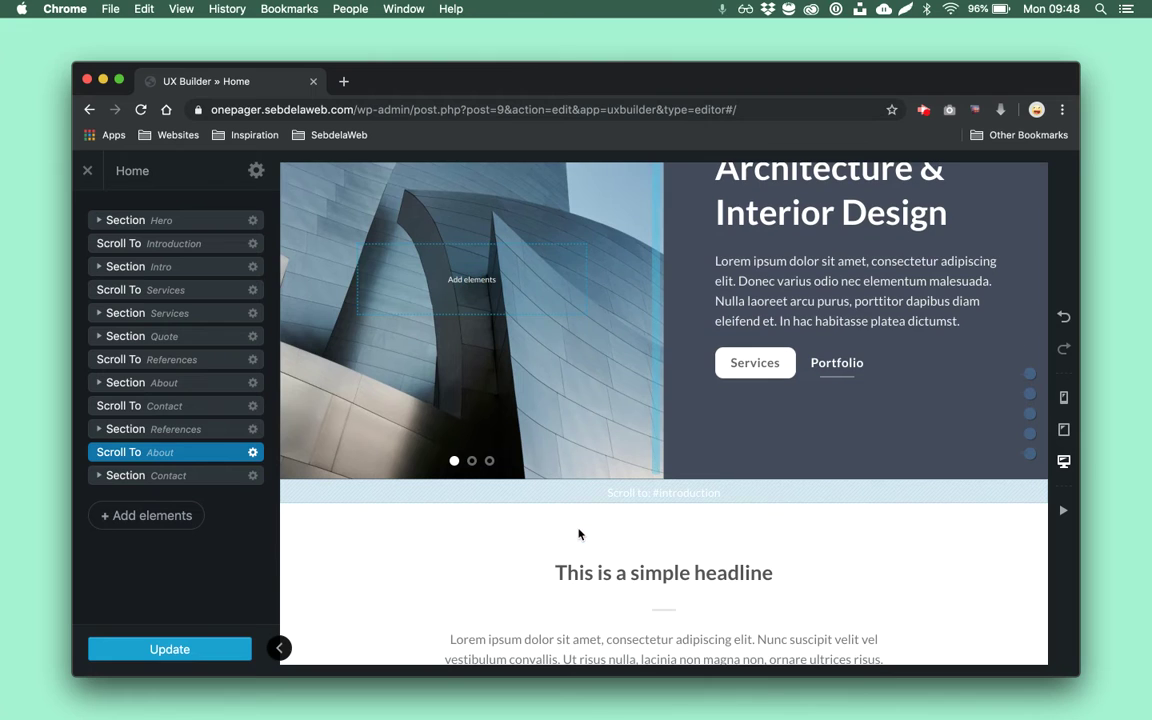
scroll(590, 530, "down", 5)
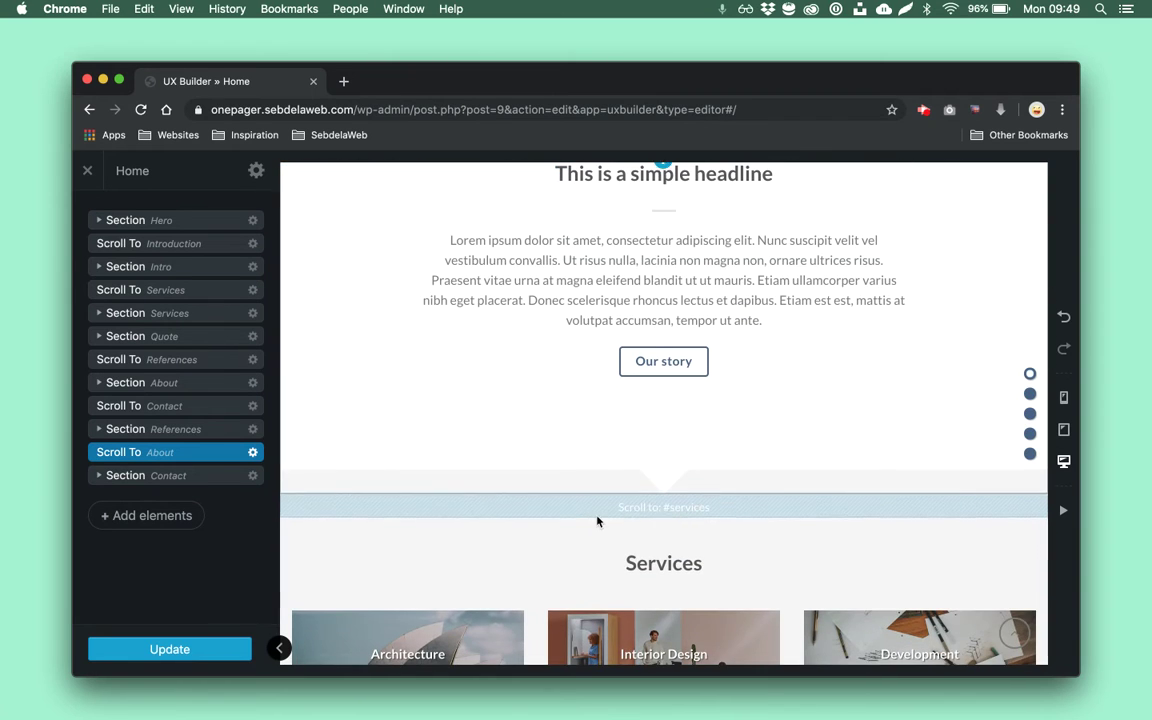
scroll(690, 510, "down", 8)
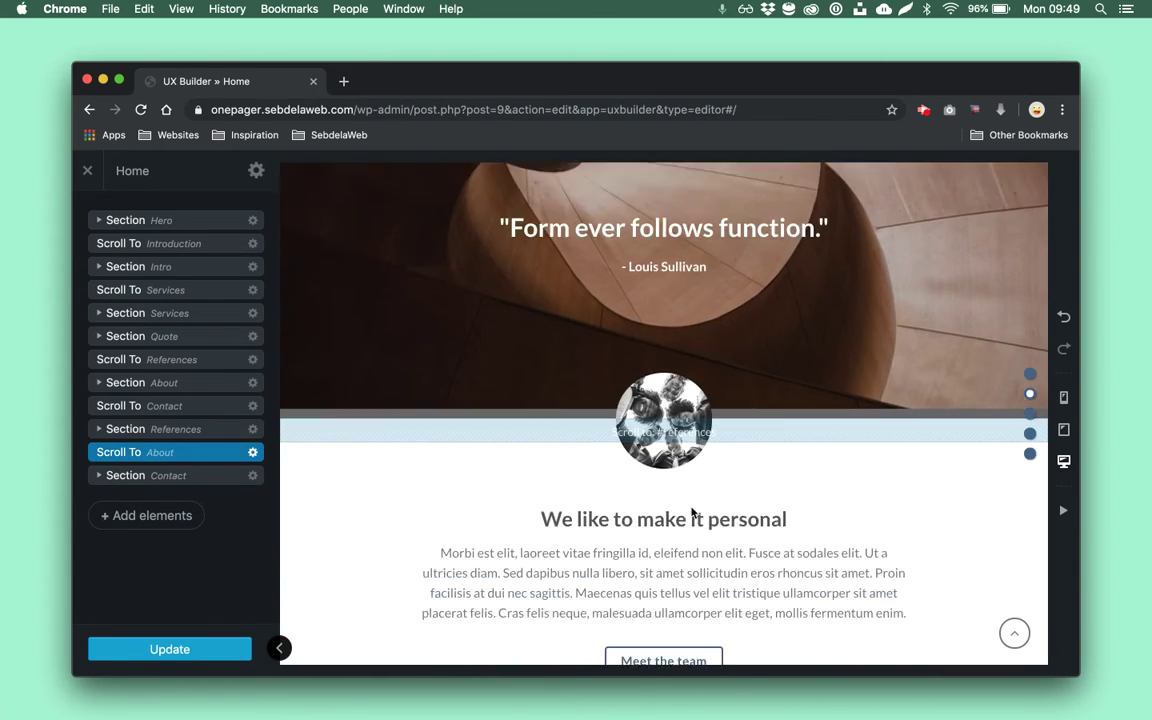
scroll(691, 512, "down", 3)
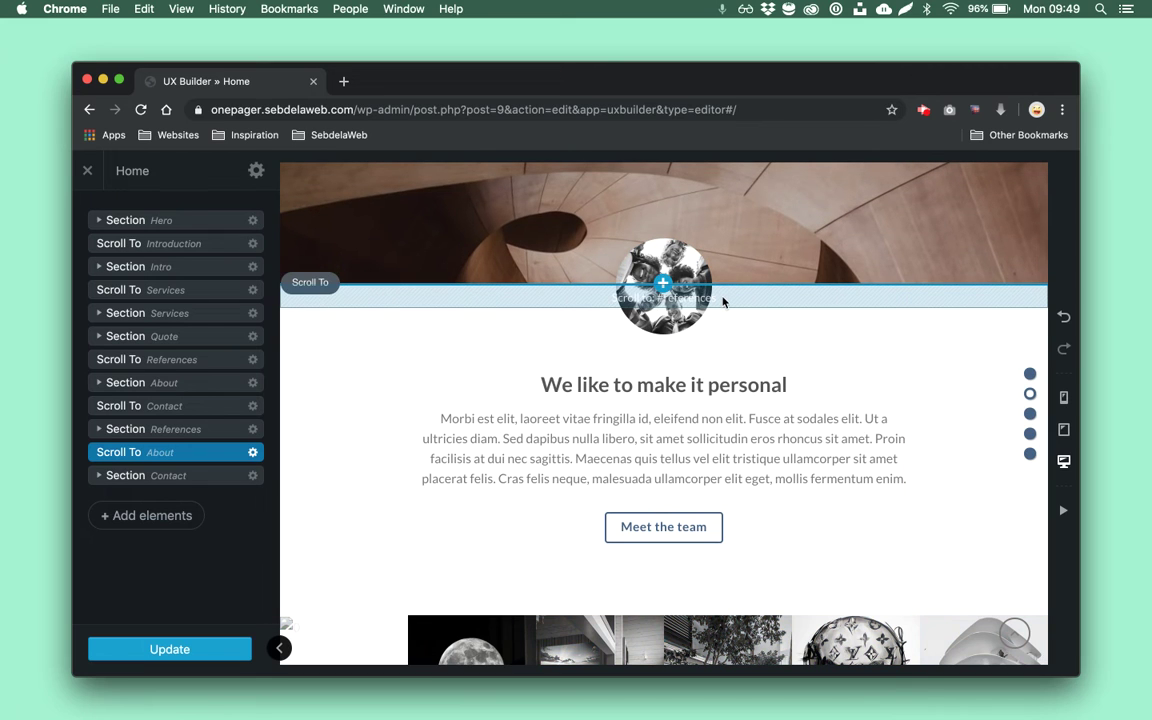
left_click(723, 302)
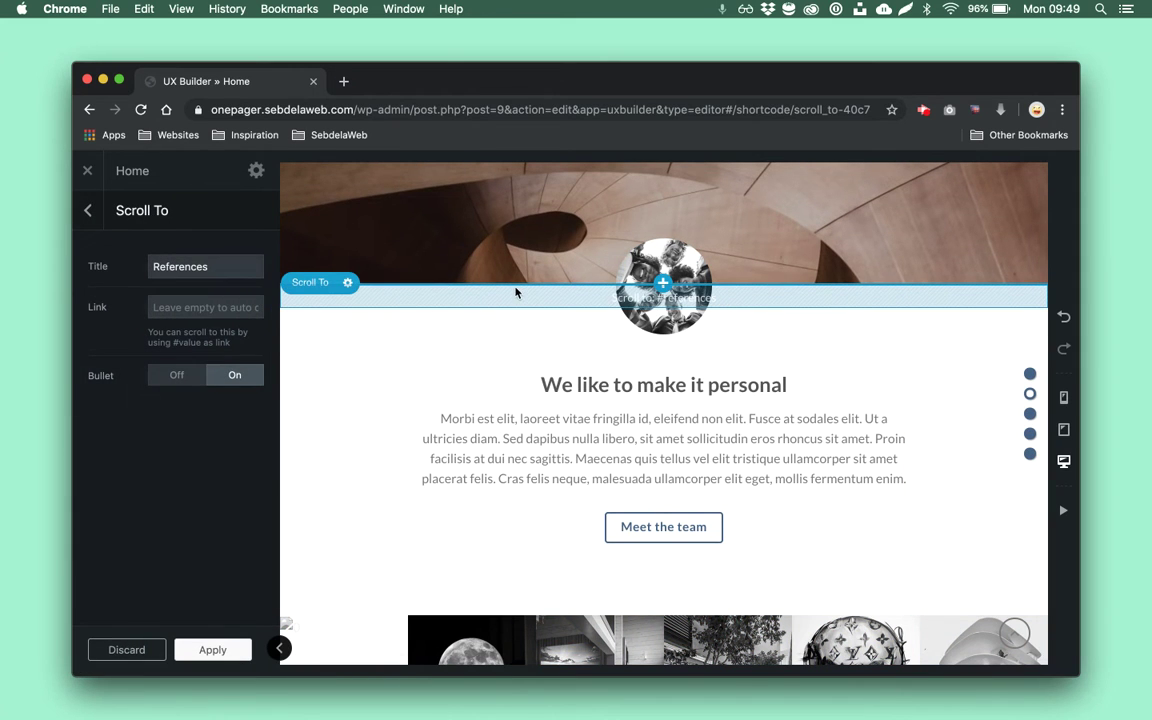
left_click(88, 210)
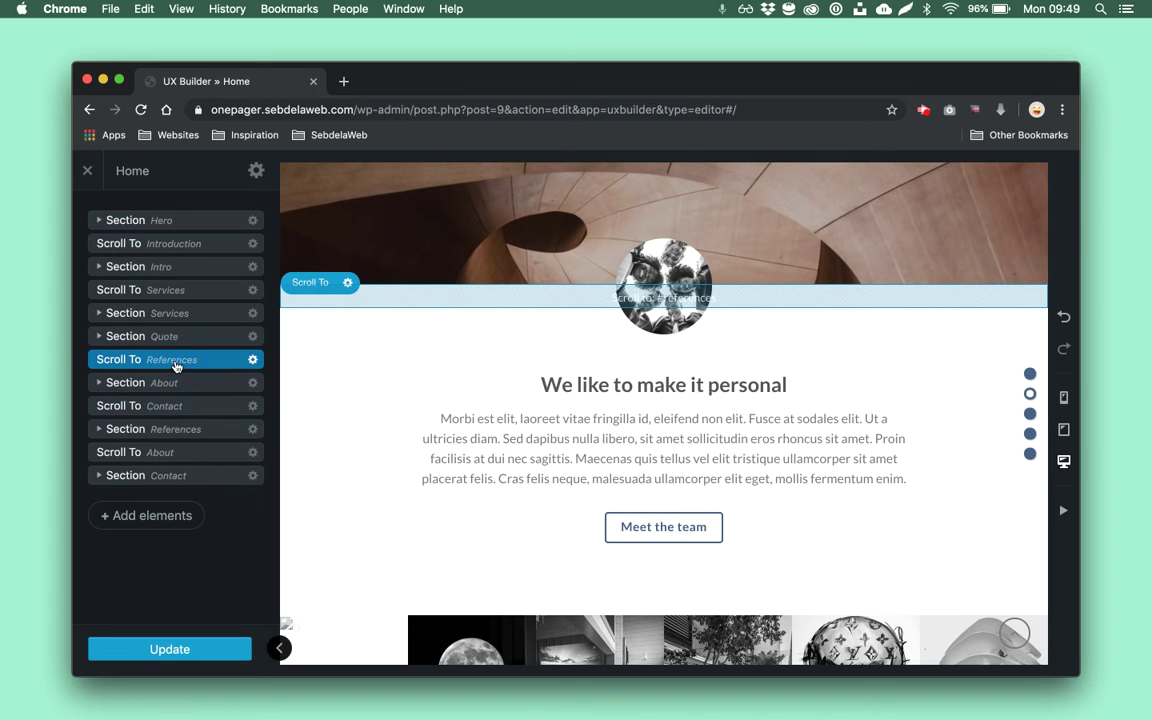
Change the title of the Scroll To element above the About section to About
left_click(175, 362)
double_click(187, 267)
type("About")
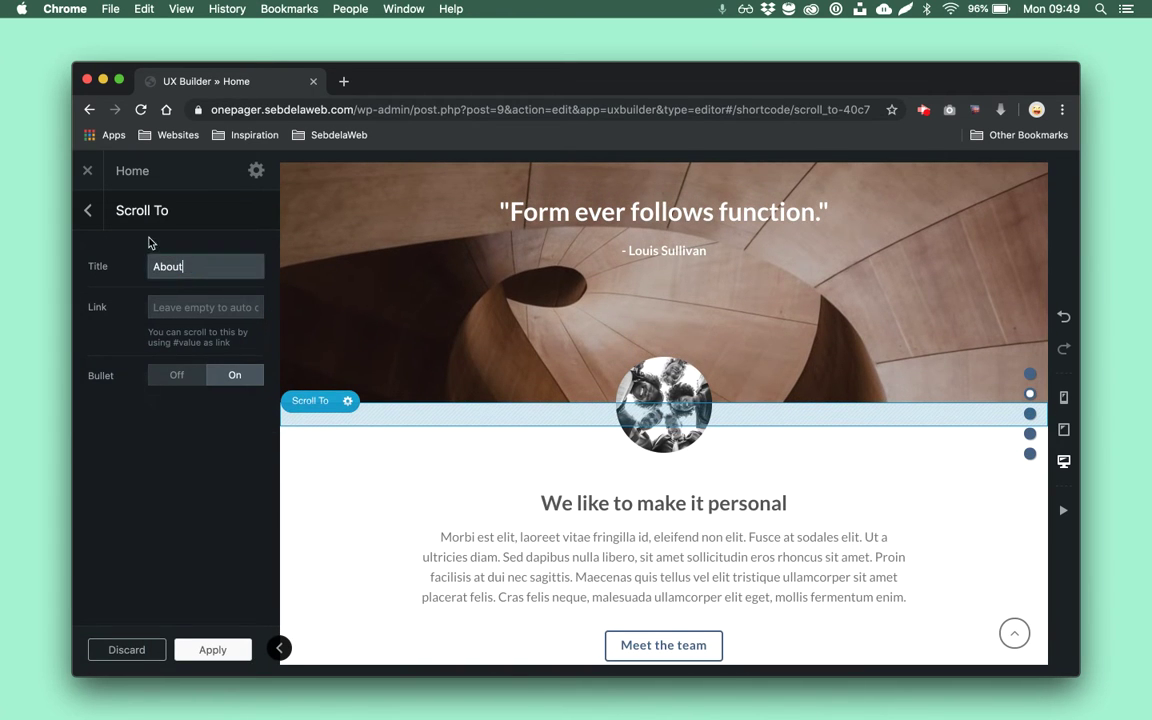
left_click(88, 210)
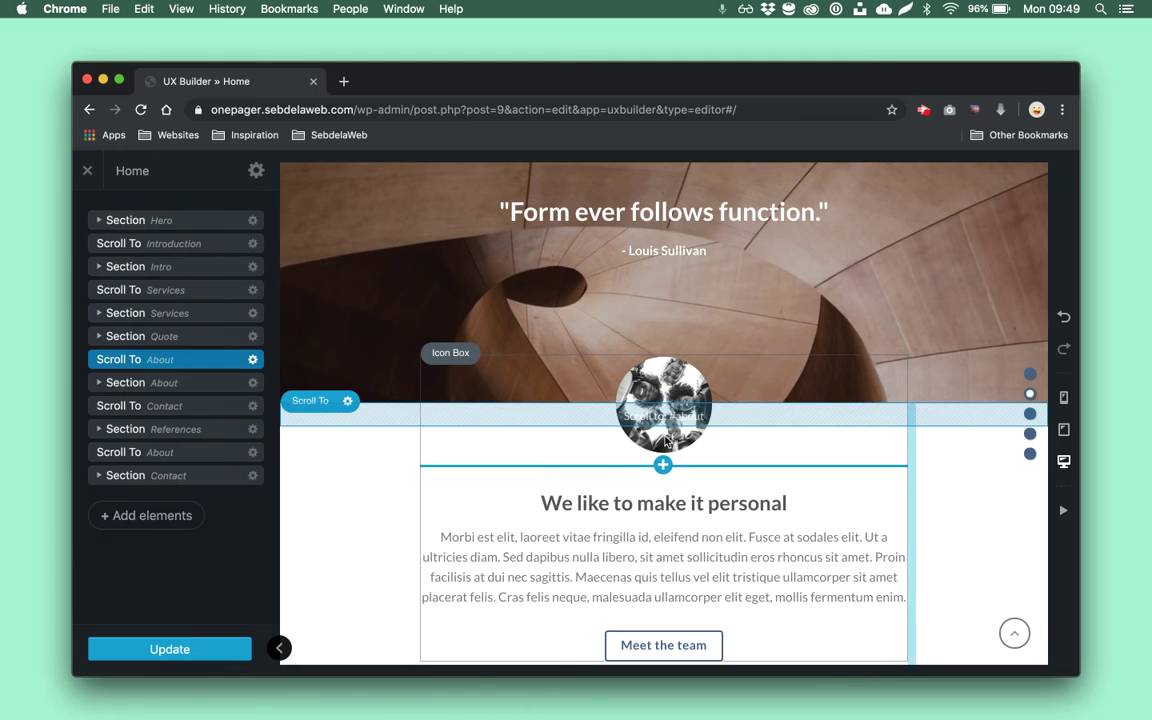
Check the remaining anchors and swap the last two Scroll To elements so Contact sits directly above the Contact section
scroll(667, 440, "down", 5)
scroll(667, 442, "down", 3)
scroll(665, 372, "up", 1)
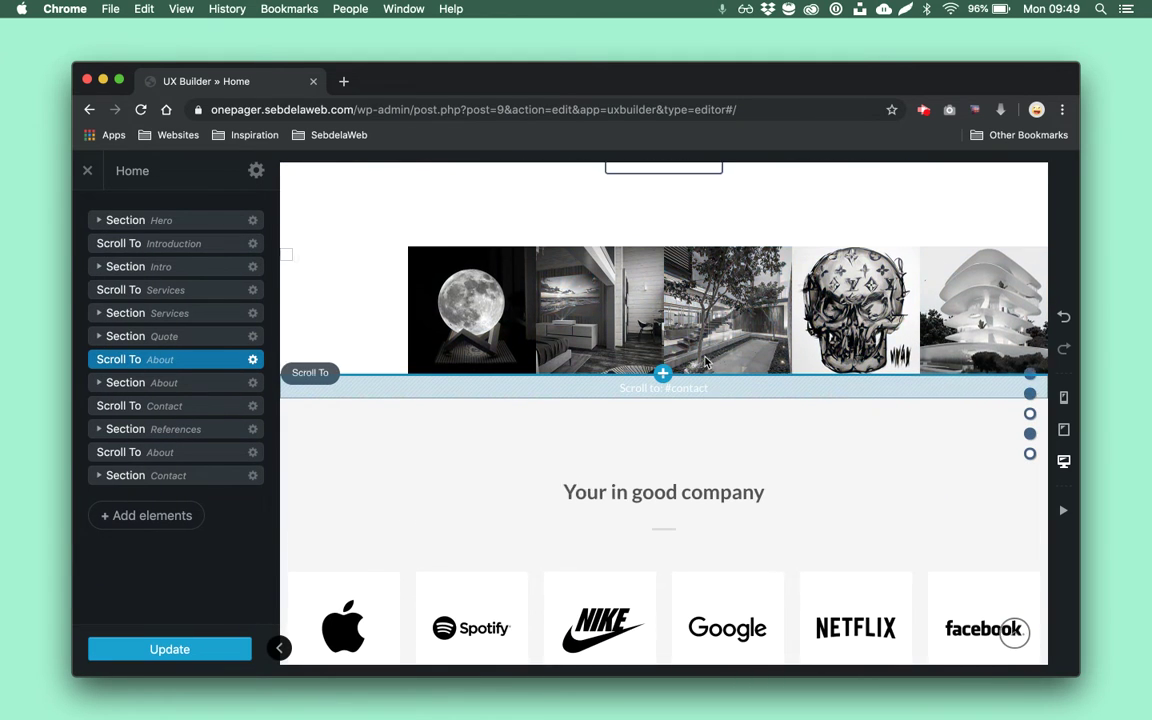
scroll(706, 362, "down", 5)
scroll(706, 362, "down", 4)
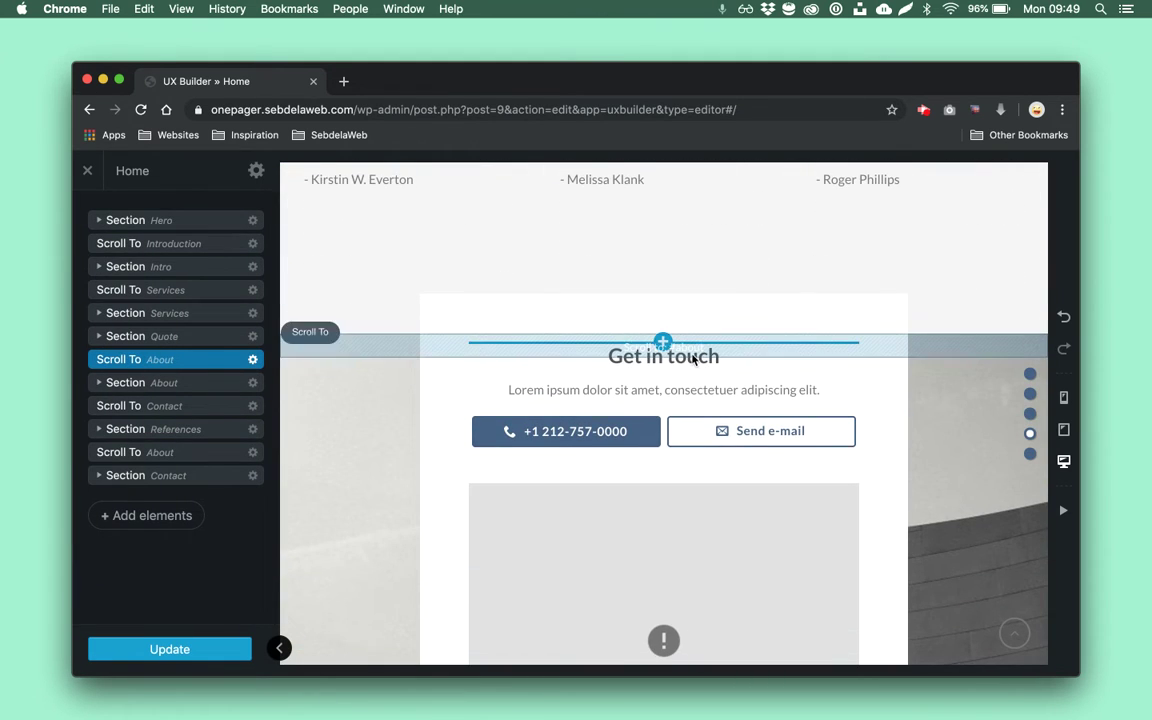
mouse_move(162, 405)
left_mouse_down()
mouse_move(190, 455)
mouse_move(176, 460)
mouse_move(175, 407)
left_mouse_up()
Set the title of the Scroll To element above the References section to References, apply it, and update the page
left_click(175, 406)
left_click(186, 266)
key("super+a")
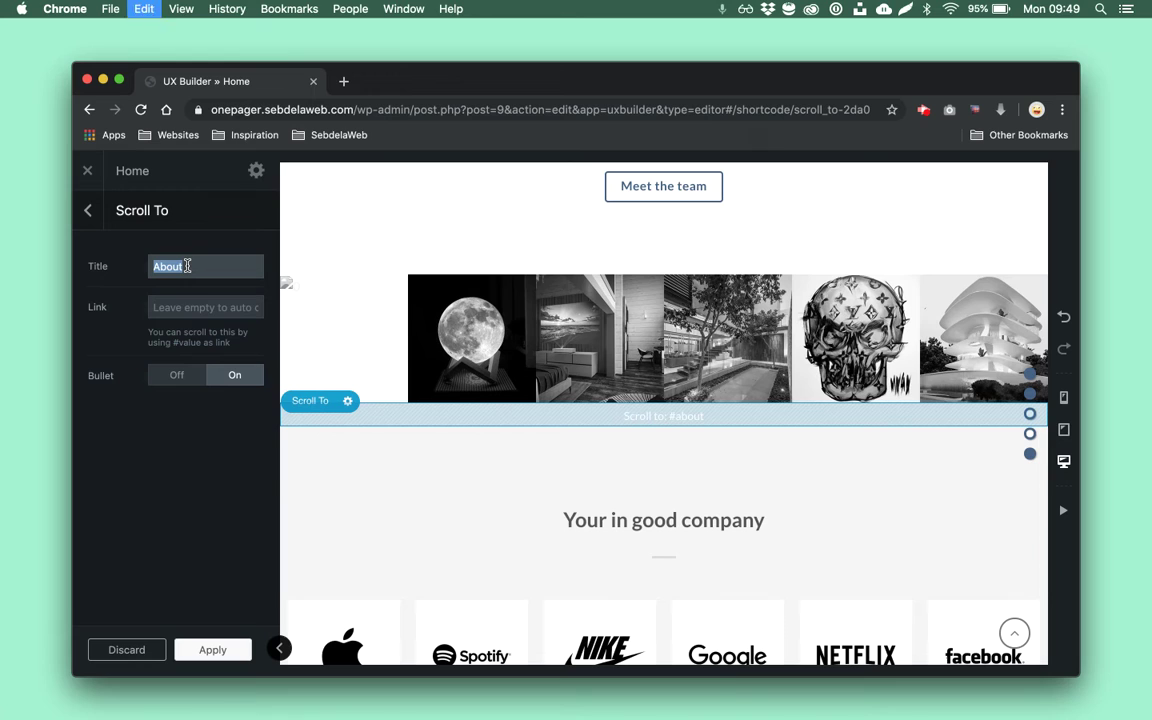
type("References")
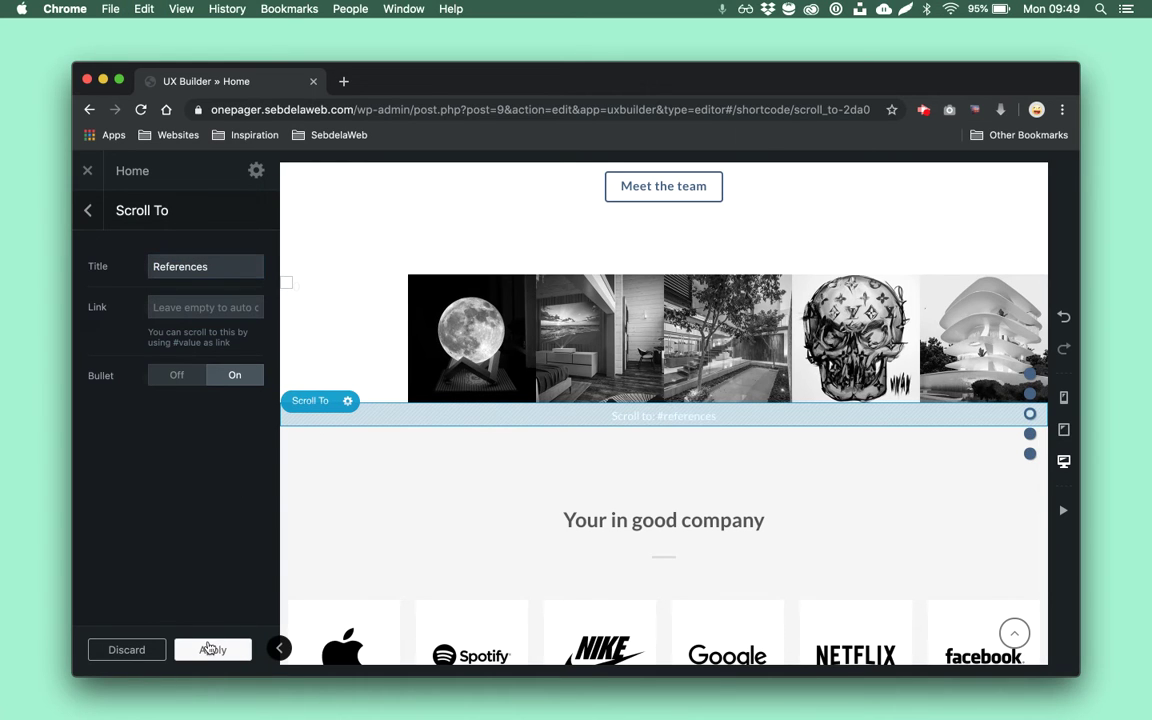
left_click(211, 649)
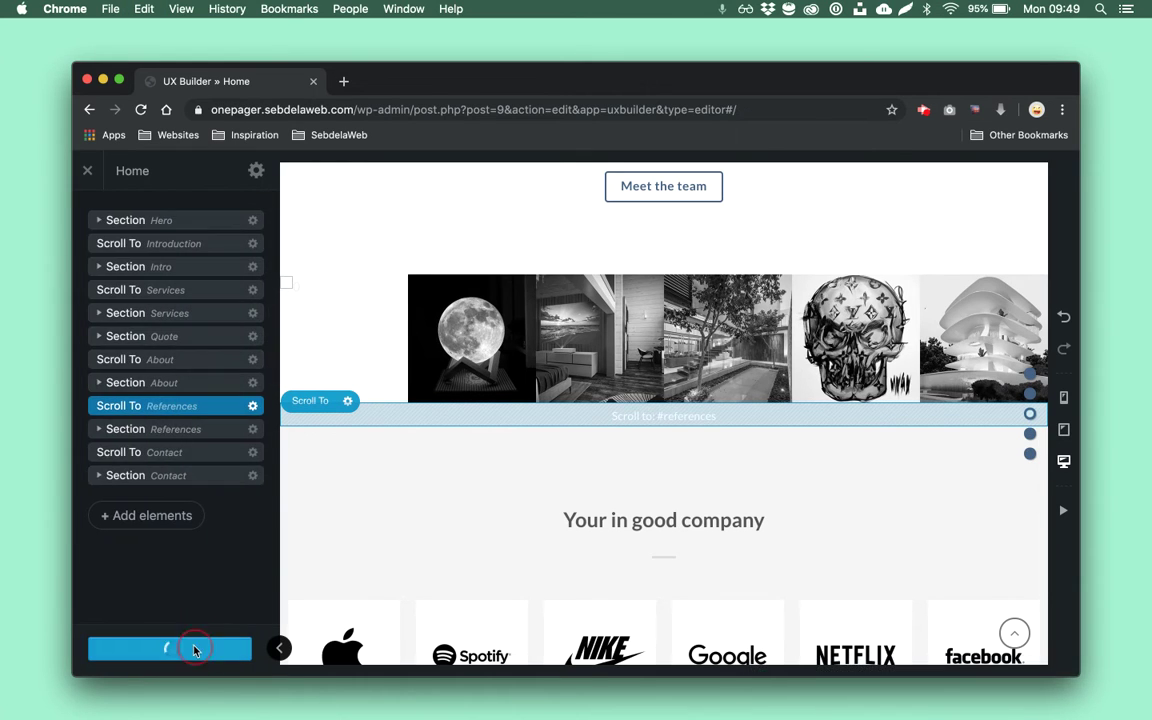
Leave the page builder and create a navigation menu named Main menu in the WordPress admin
left_click(87, 172)
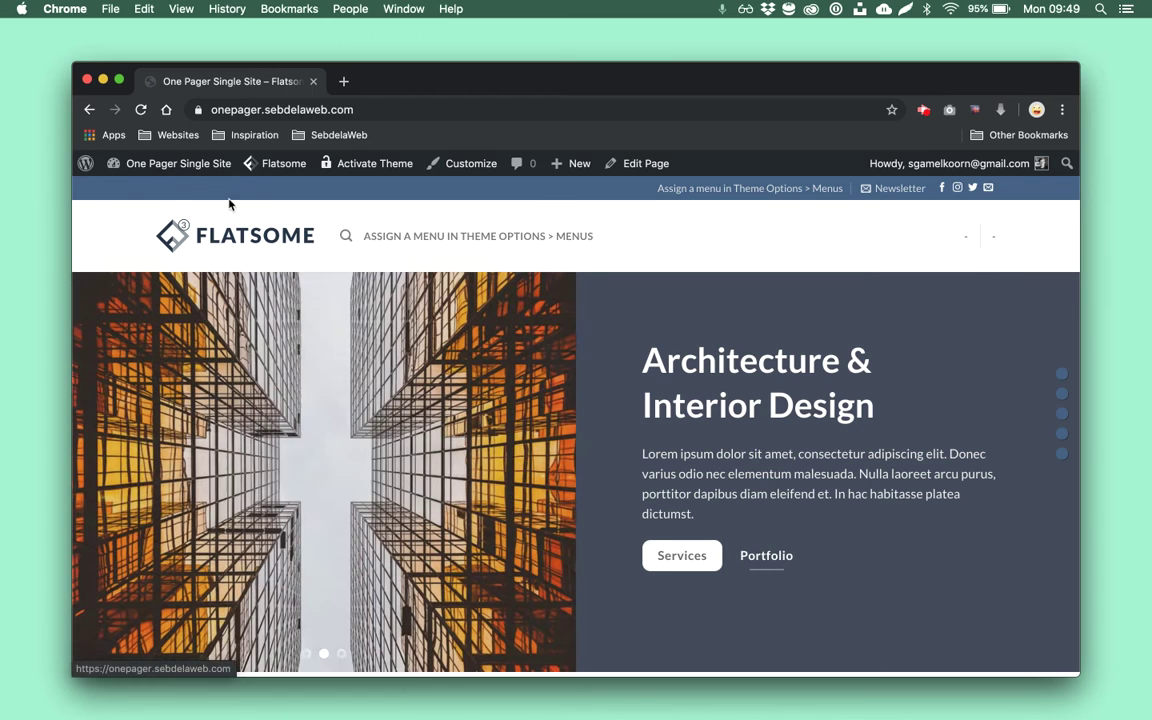
left_click(86, 168)
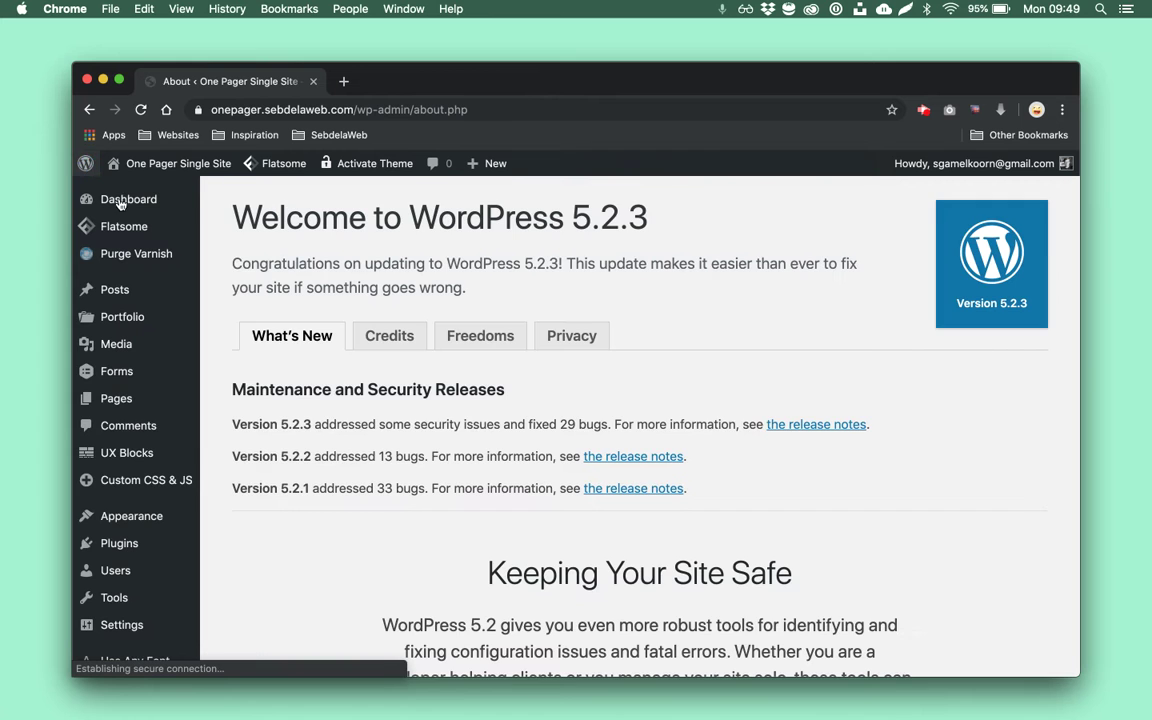
mouse_move(182, 515)
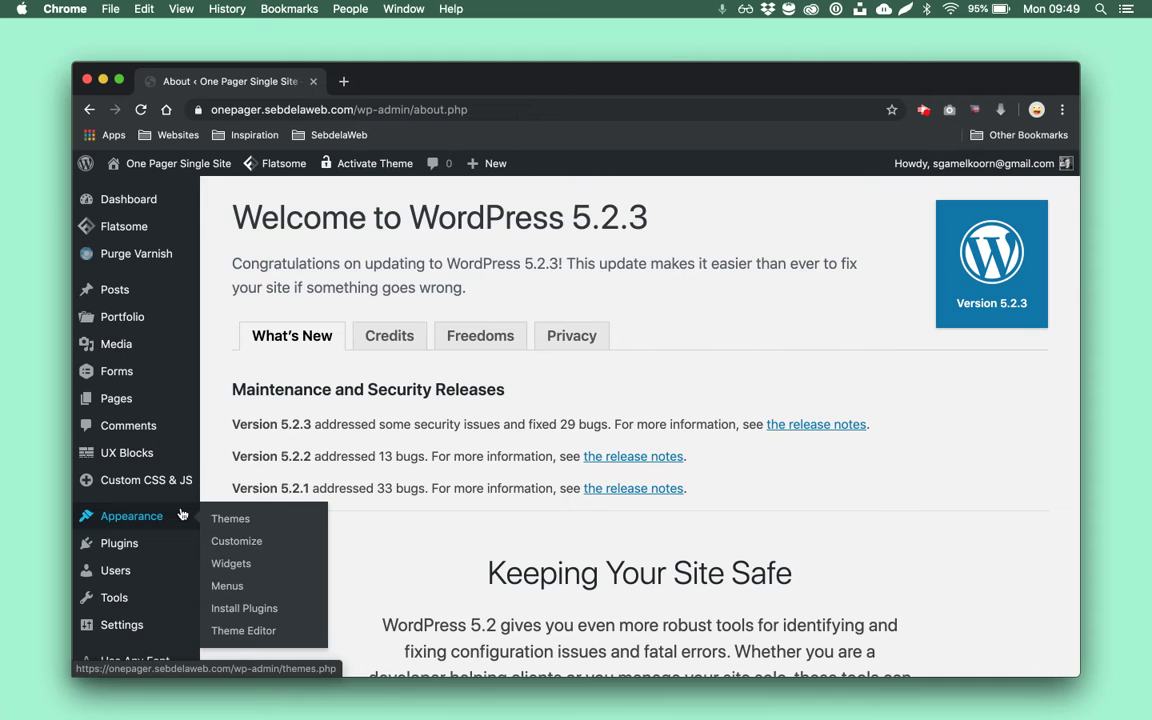
left_click(227, 585)
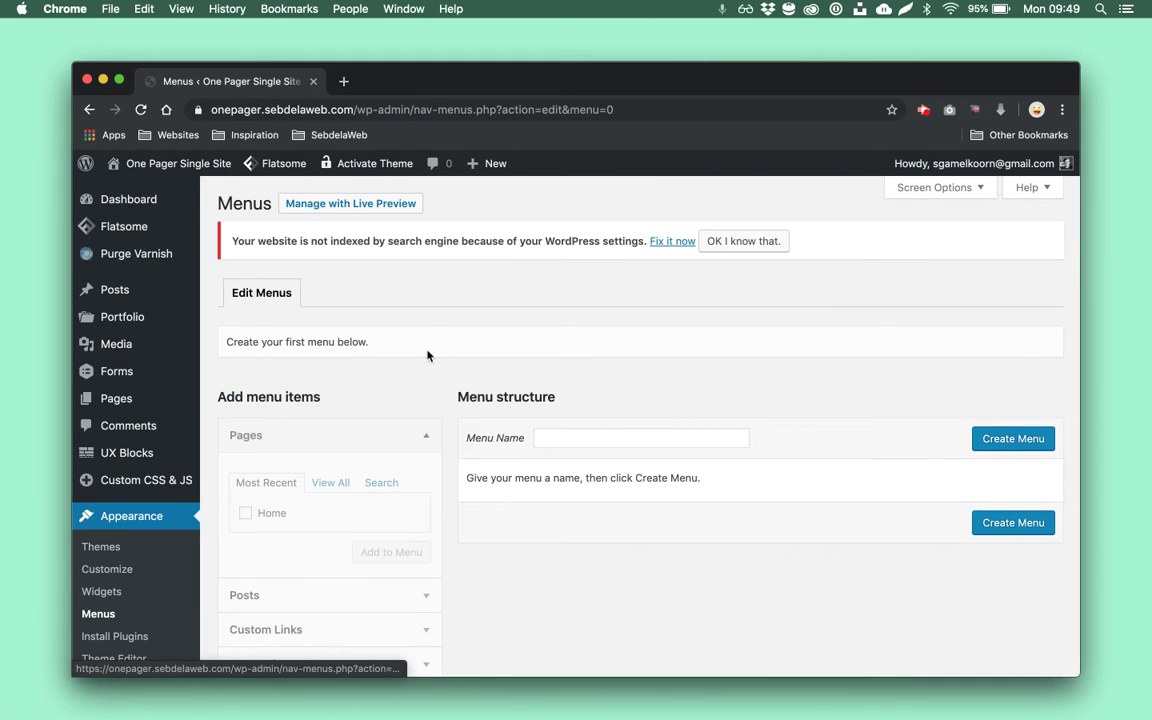
left_click(584, 439)
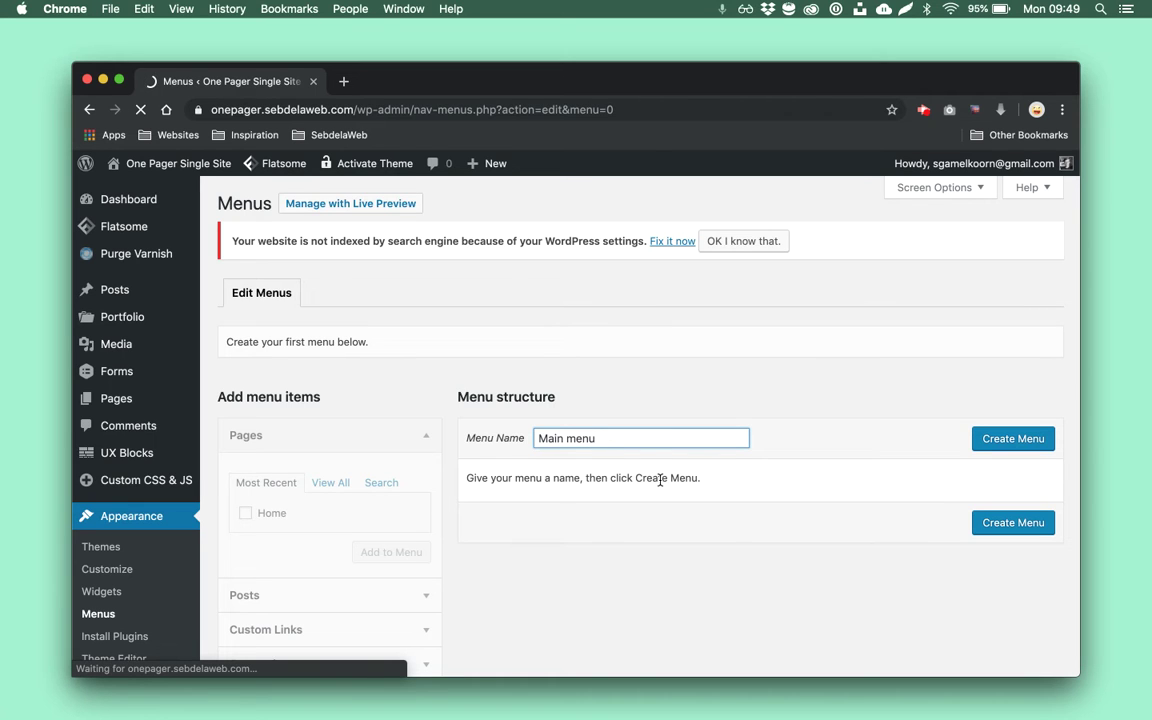
Add a custom link to Main menu with the URL / and the link text Home
scroll(500, 530, "down", 2)
left_click(357, 560)
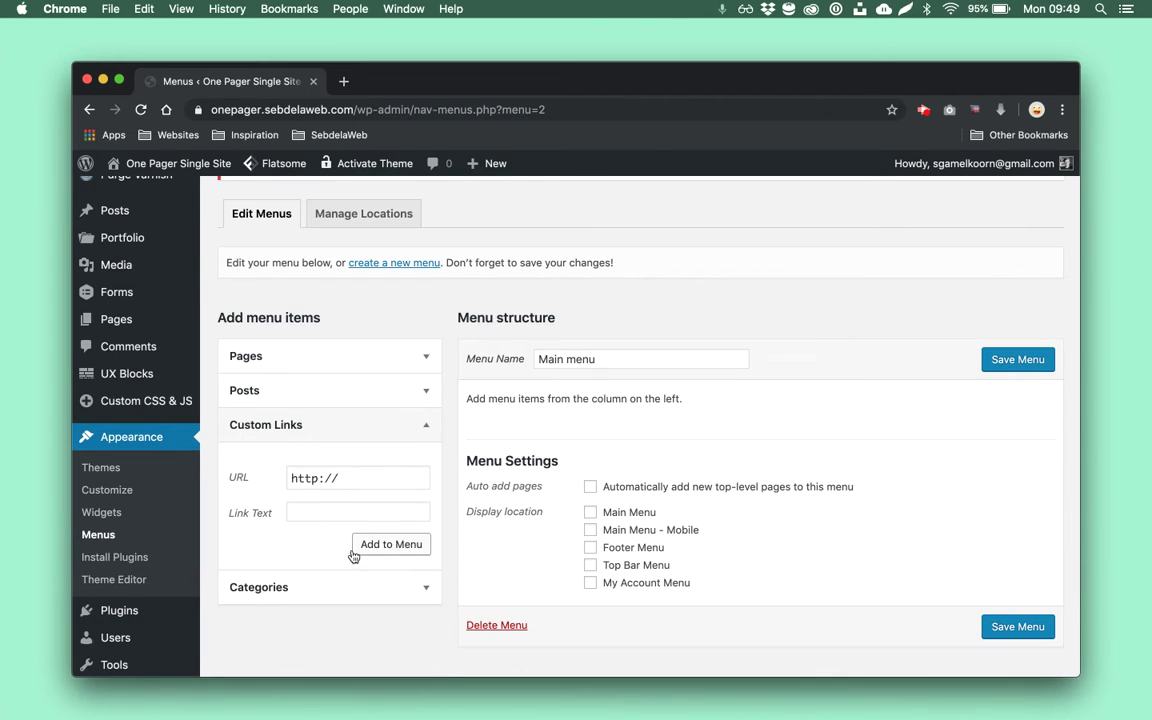
left_click(346, 474)
key("super+a")
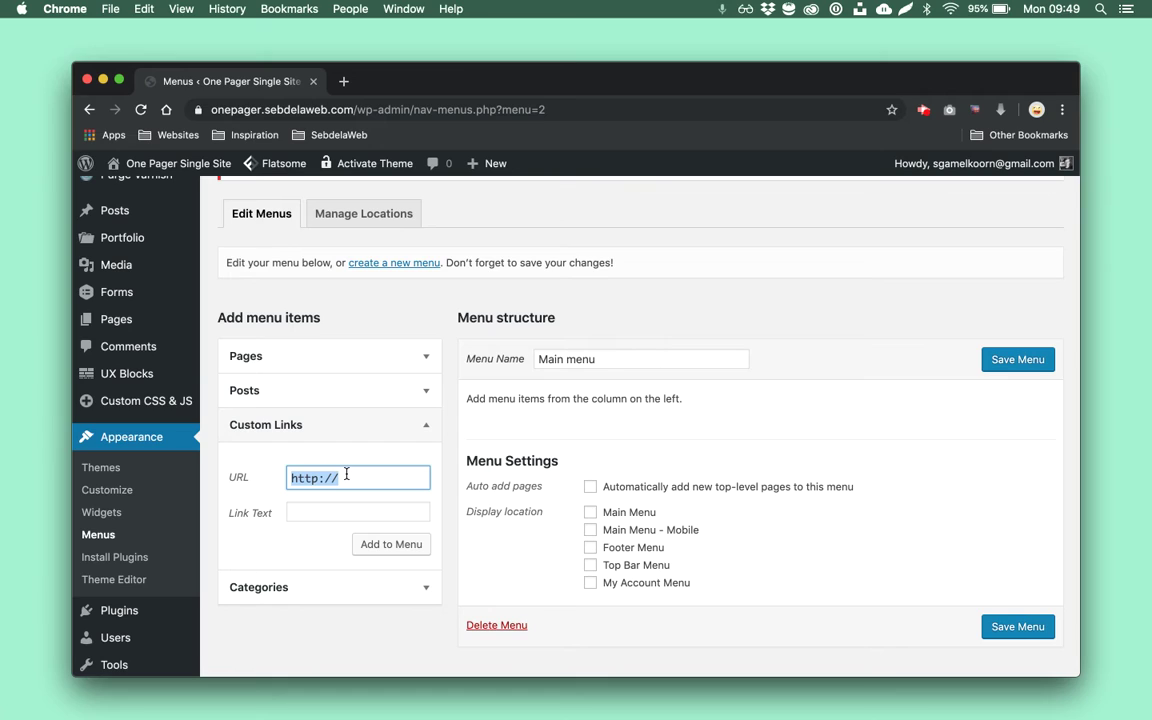
type("/")
key("Tab")
type("Hom")
left_click(396, 543)
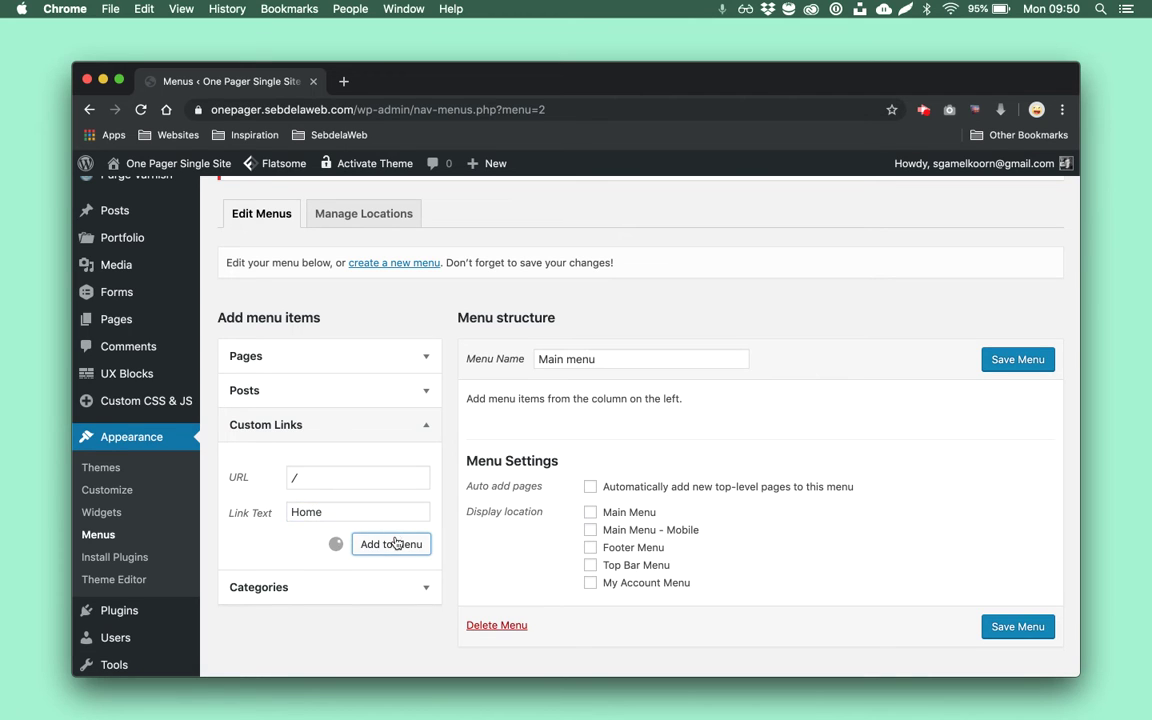
Add a custom link to Main menu with the URL #introduction and the link text Introduction
left_click(380, 479)
type("a")
key("super+a")
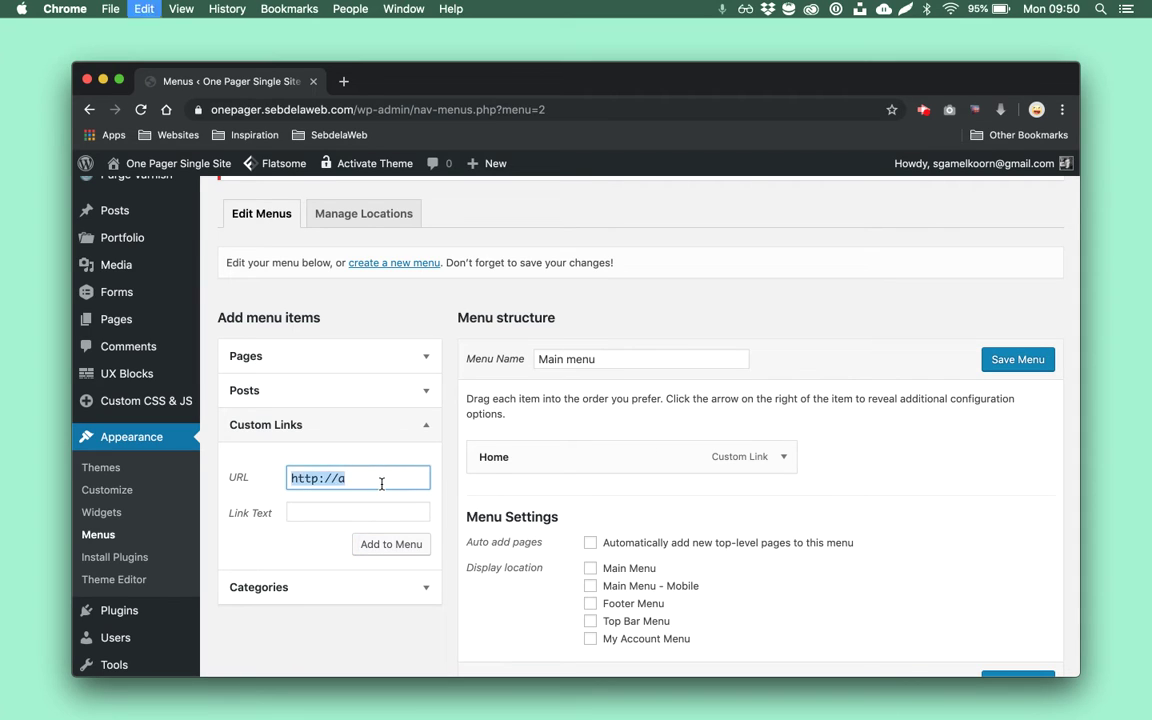
key("BackSpace")
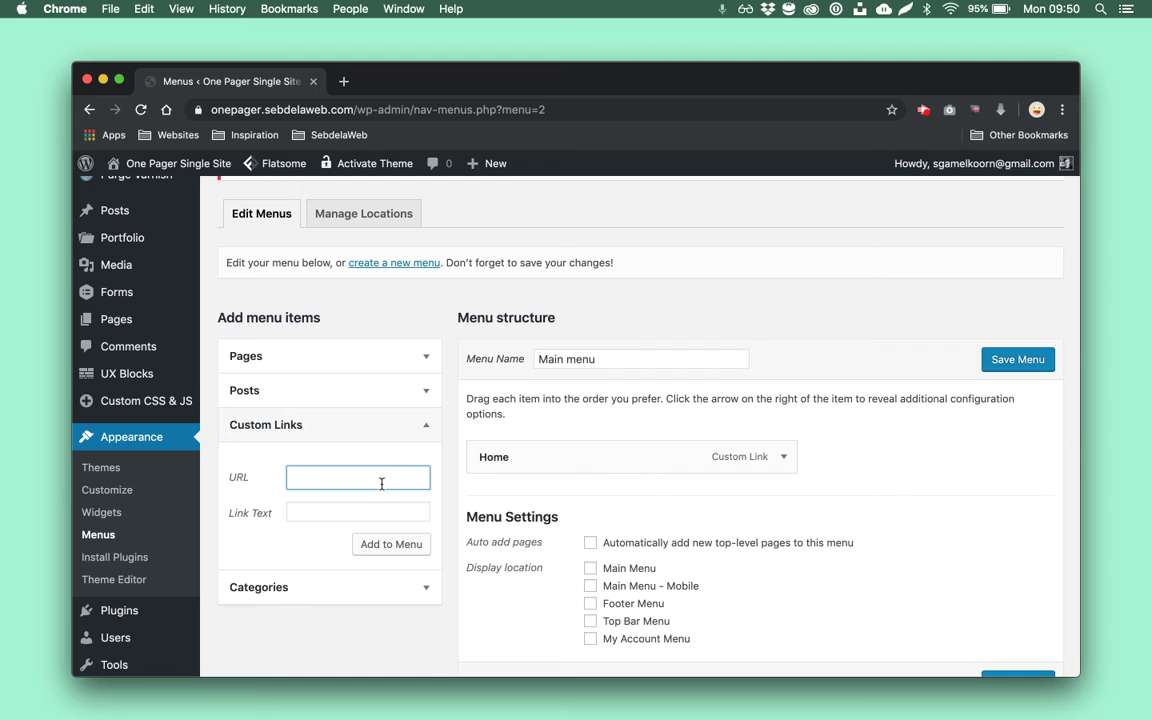
left_click(372, 362)
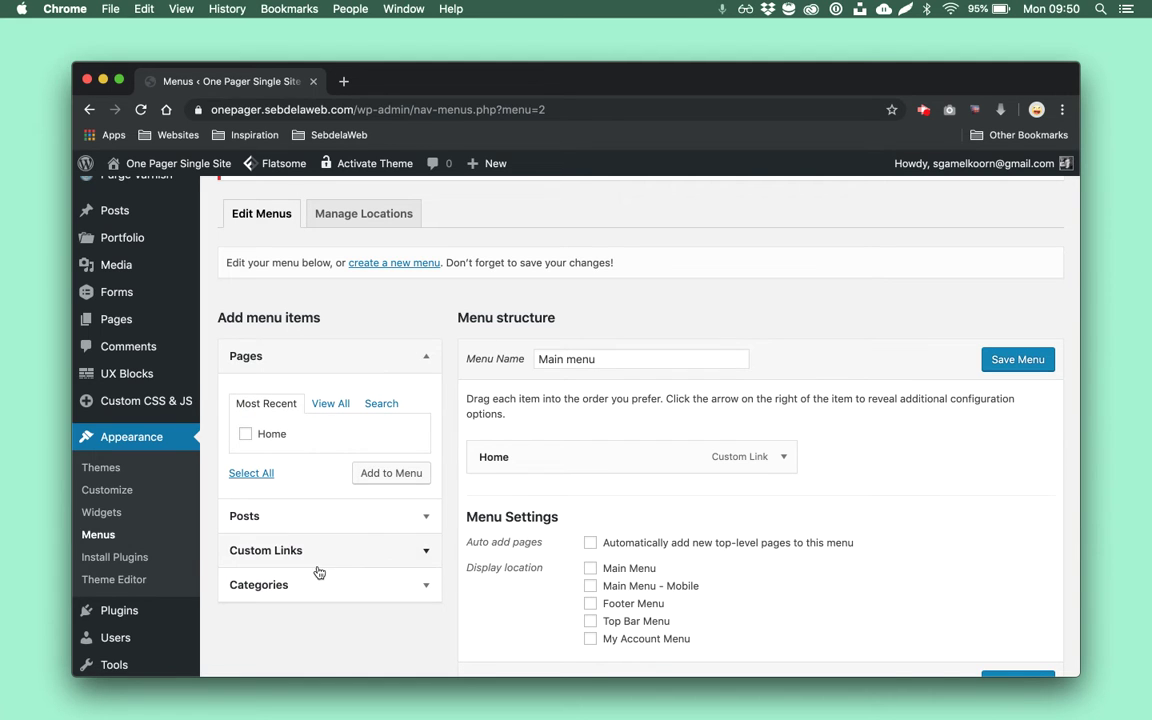
left_click(309, 545)
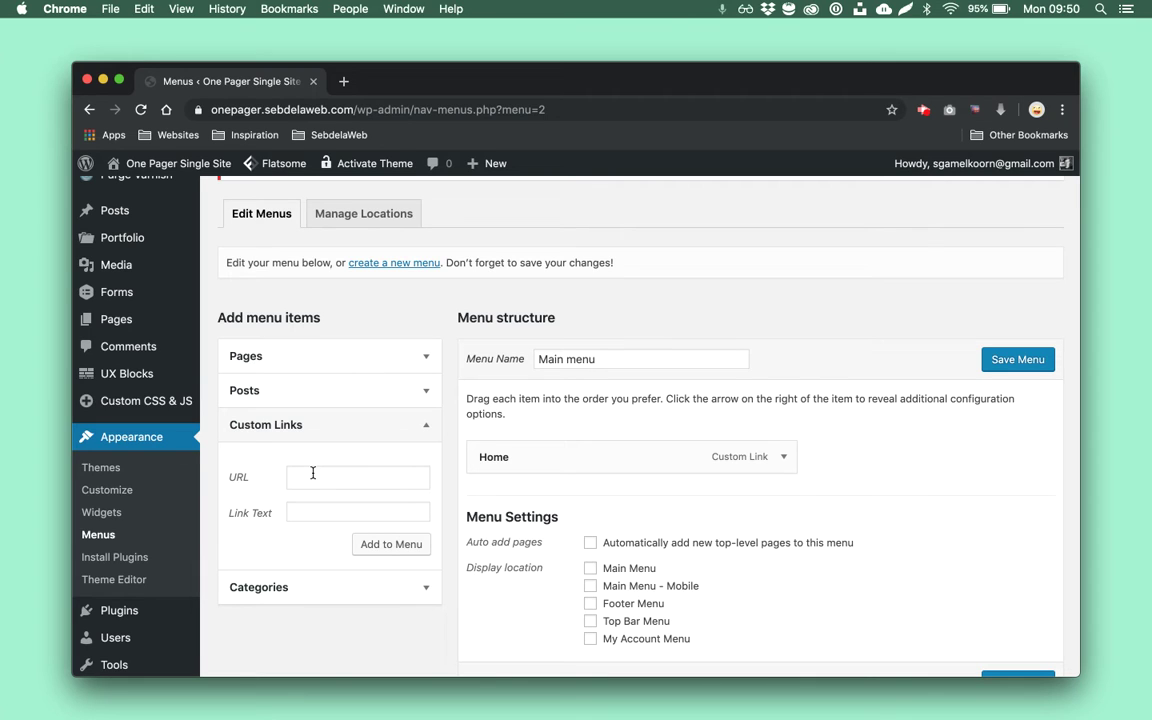
left_click(313, 473)
key("Tab")
type("In")
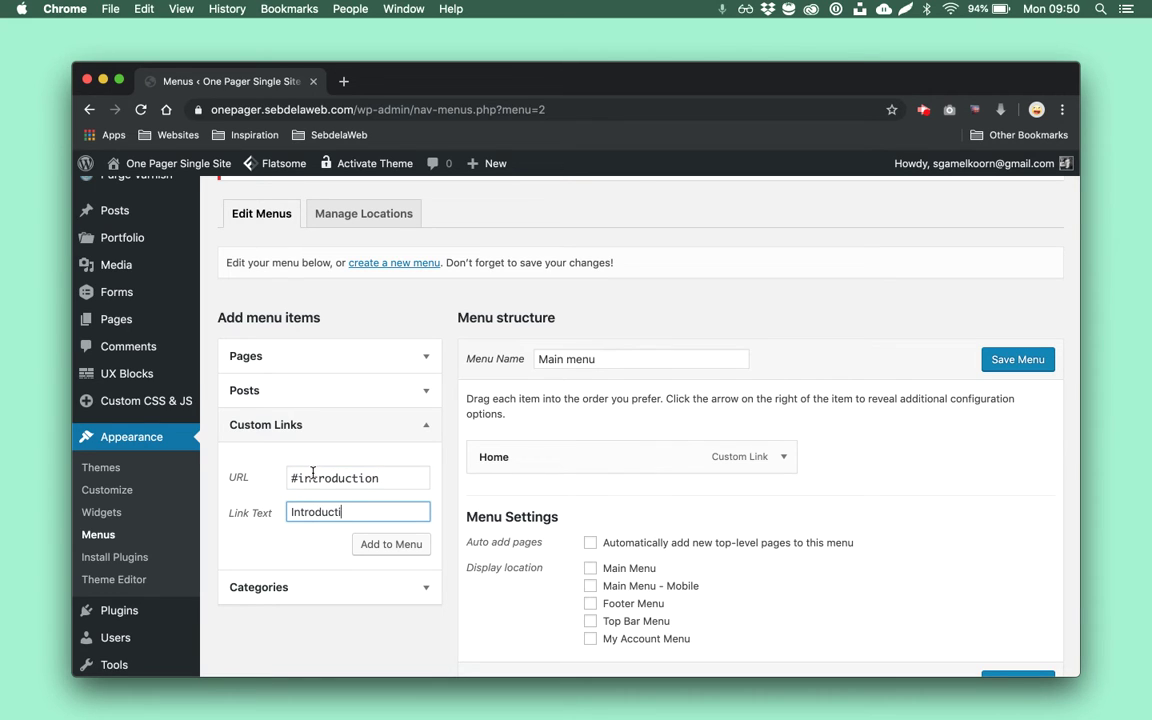
left_click(362, 544)
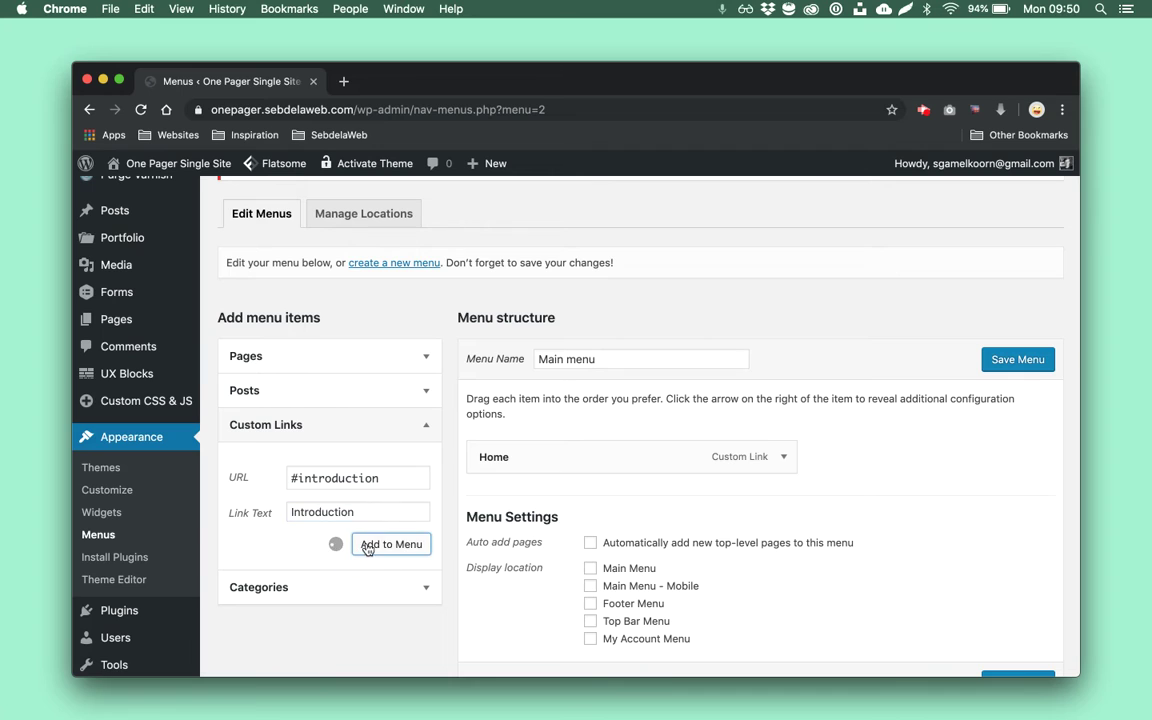
Add a custom link to Main menu with the URL #about and the link text About
left_click(373, 486)
key("super+a")
type("#")
key("Tab")
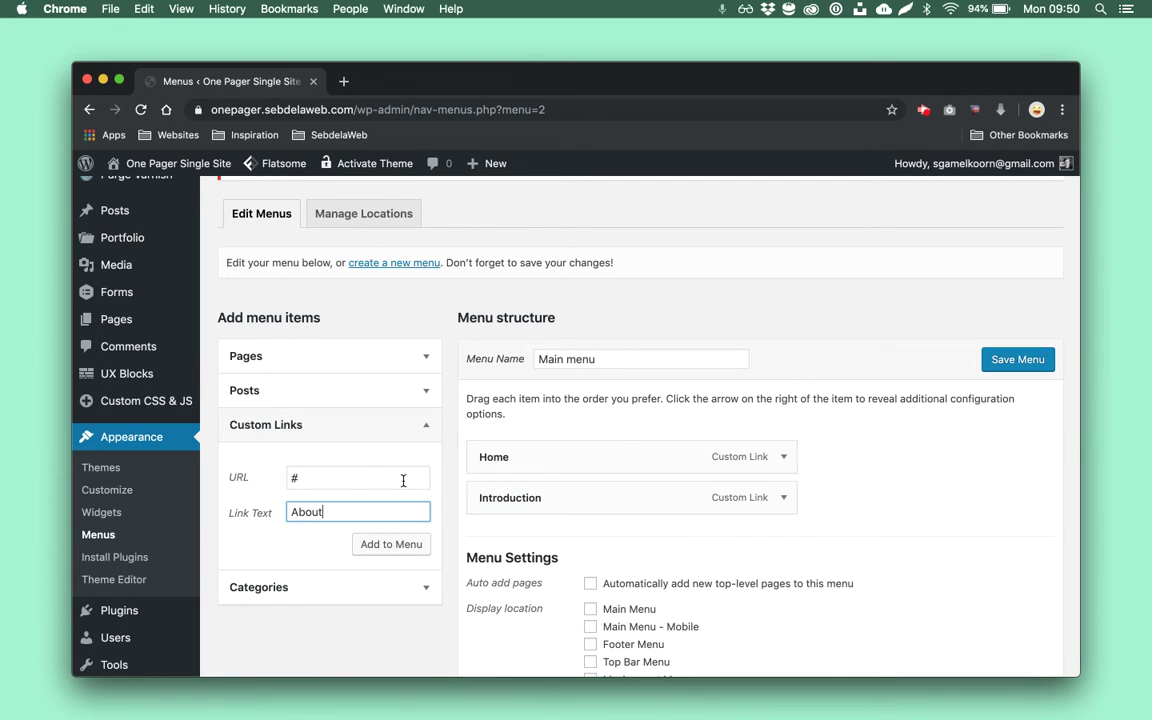
left_click(383, 479)
type("about")
left_click(409, 546)
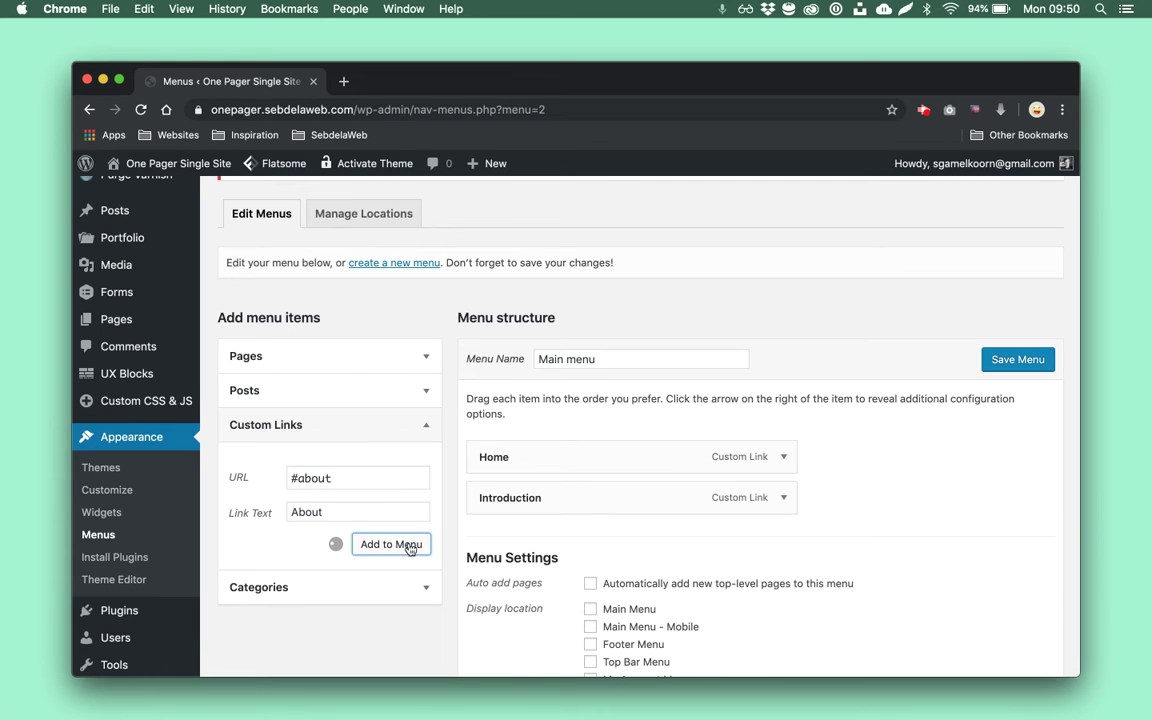
Add a custom link to Main menu with the URL #references and the link text References
left_click(365, 478)
type("#reference")
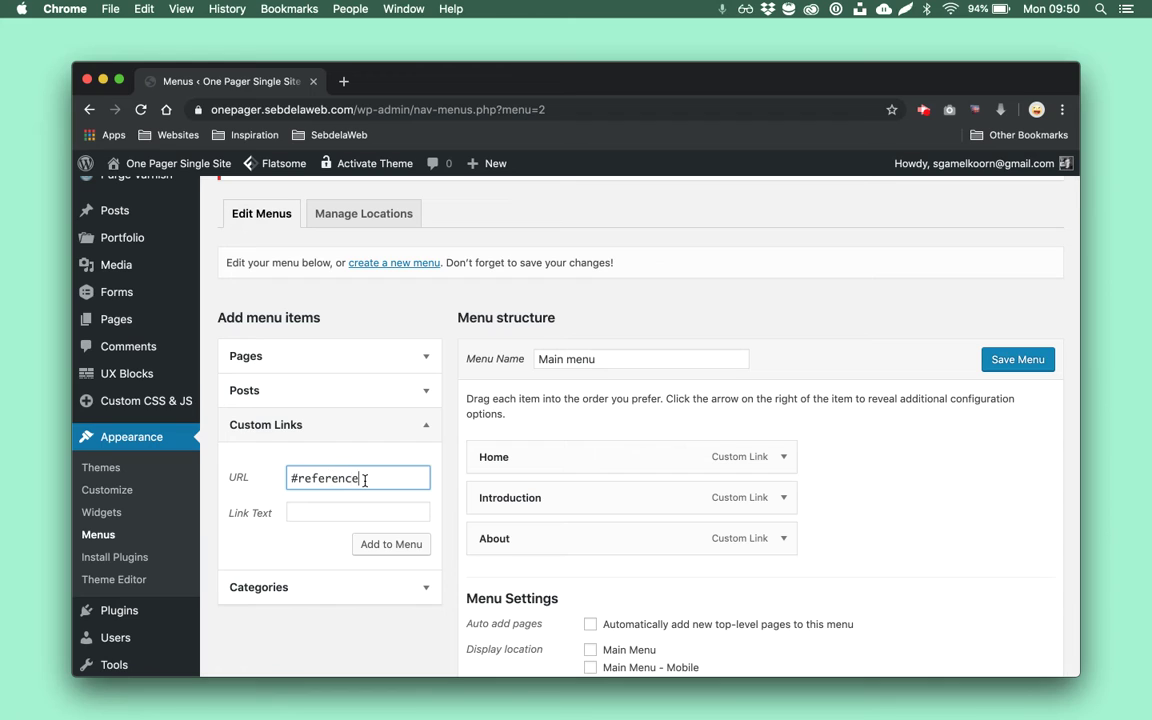
key("Tab")
left_click(365, 479)
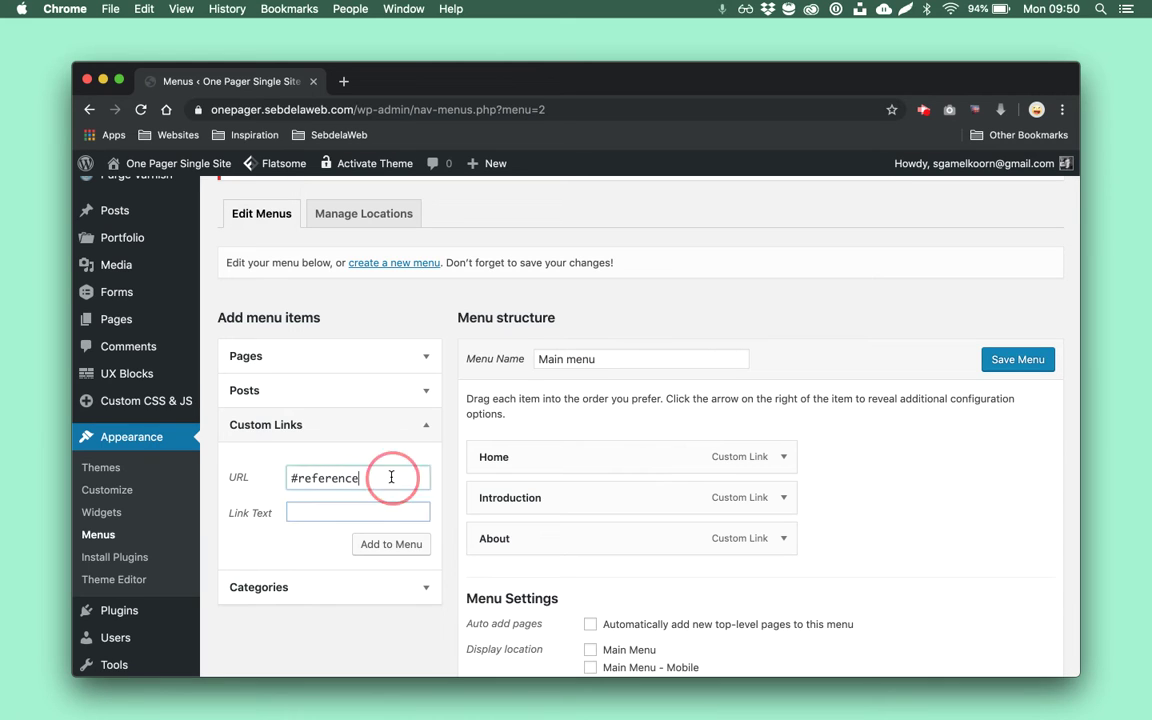
type("s")
left_click(357, 511)
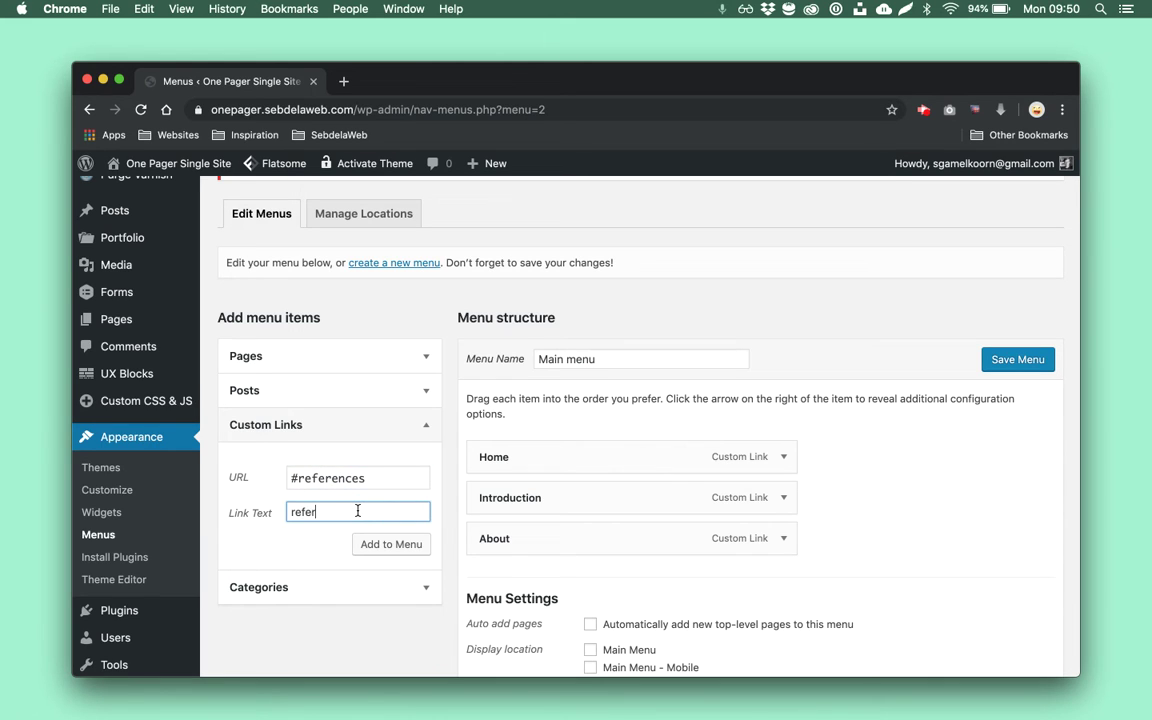
left_click(396, 546)
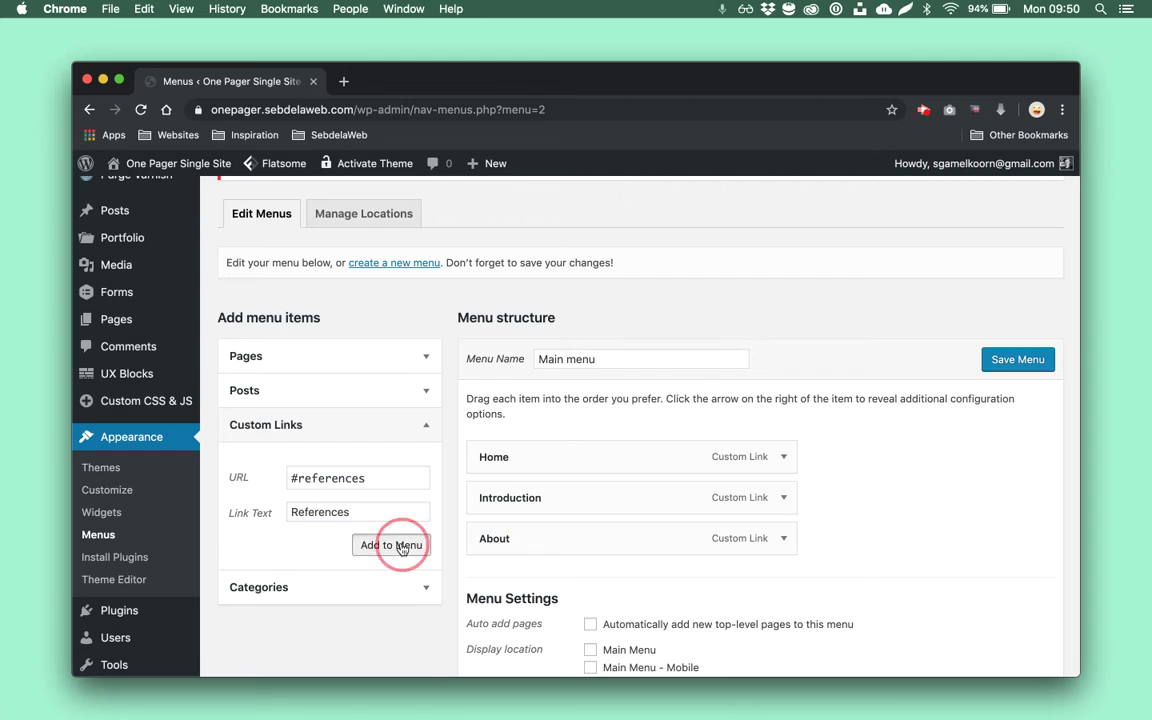
Add a custom link with the URL #services and the link text Services, and place it between Introduction and About
left_click(375, 479)
type("#")
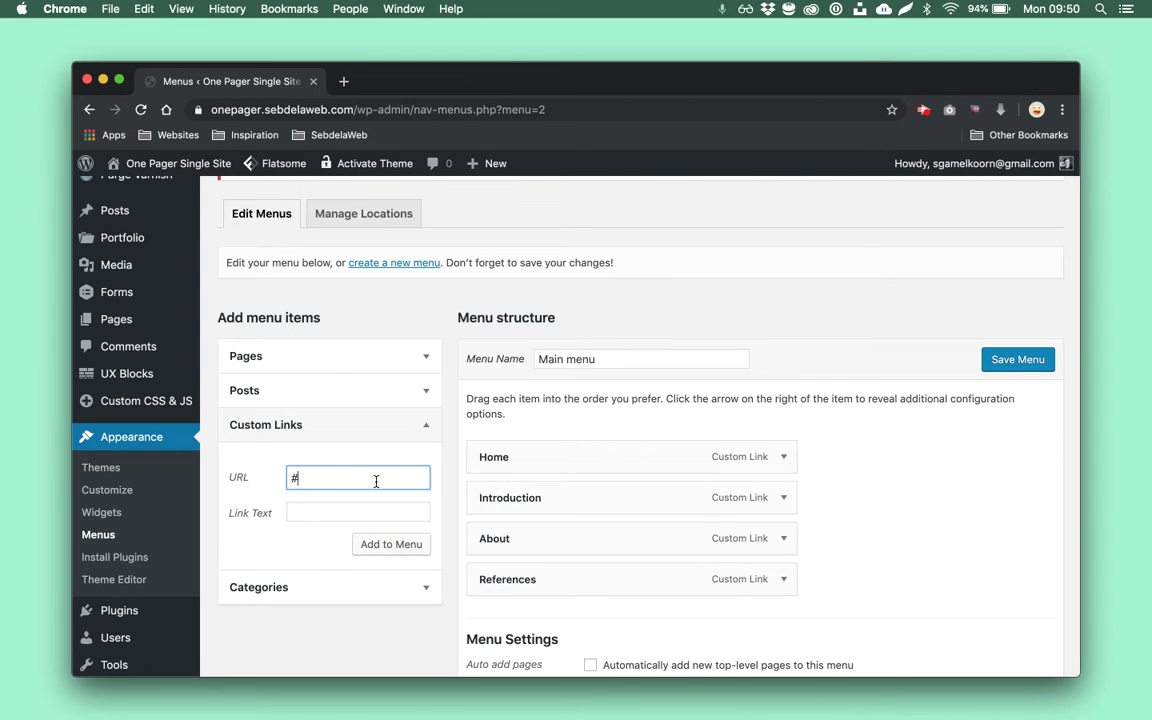
left_click(354, 511)
type("S")
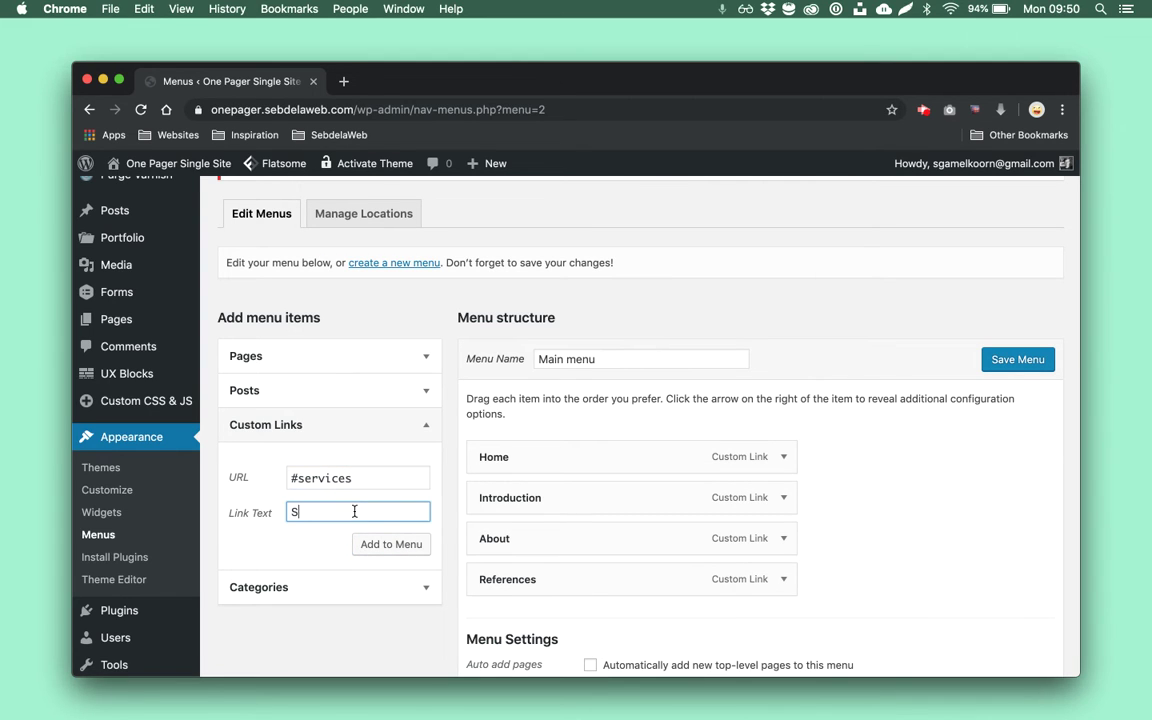
type("ervices")
left_click(400, 544)
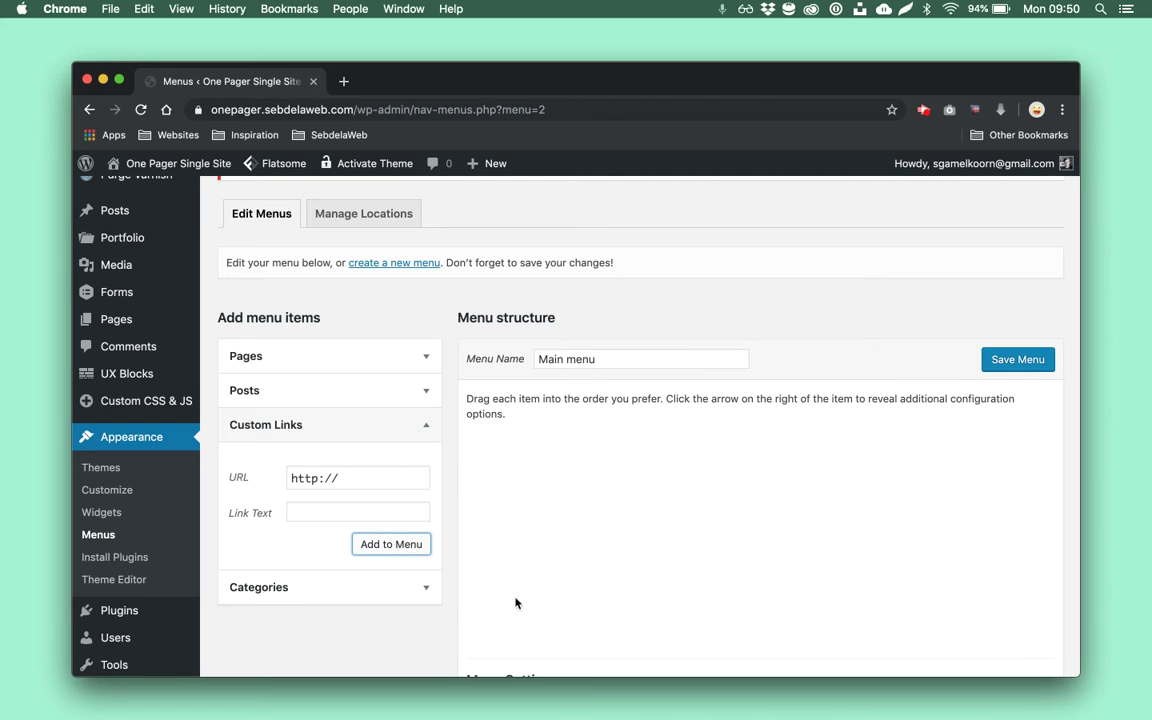
left_click_drag(522, 618, 496, 540)
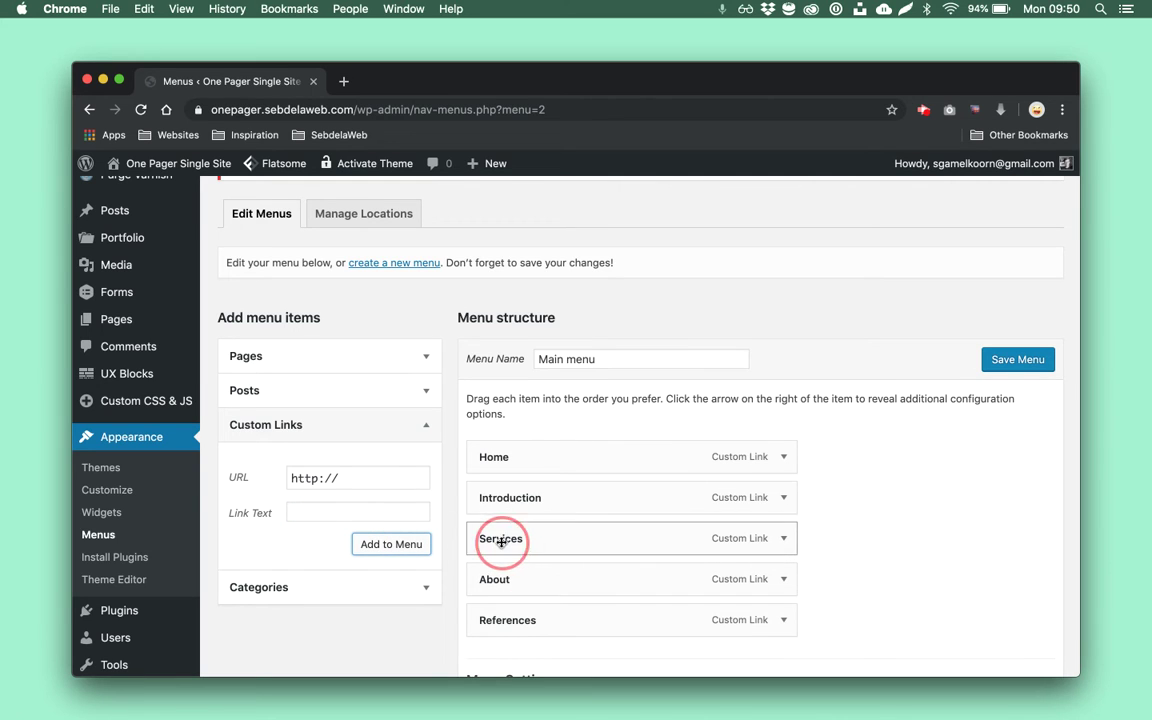
Add a custom link to Main menu with the URL #contact and the link text Contact
left_click(366, 482)
key("super+a")
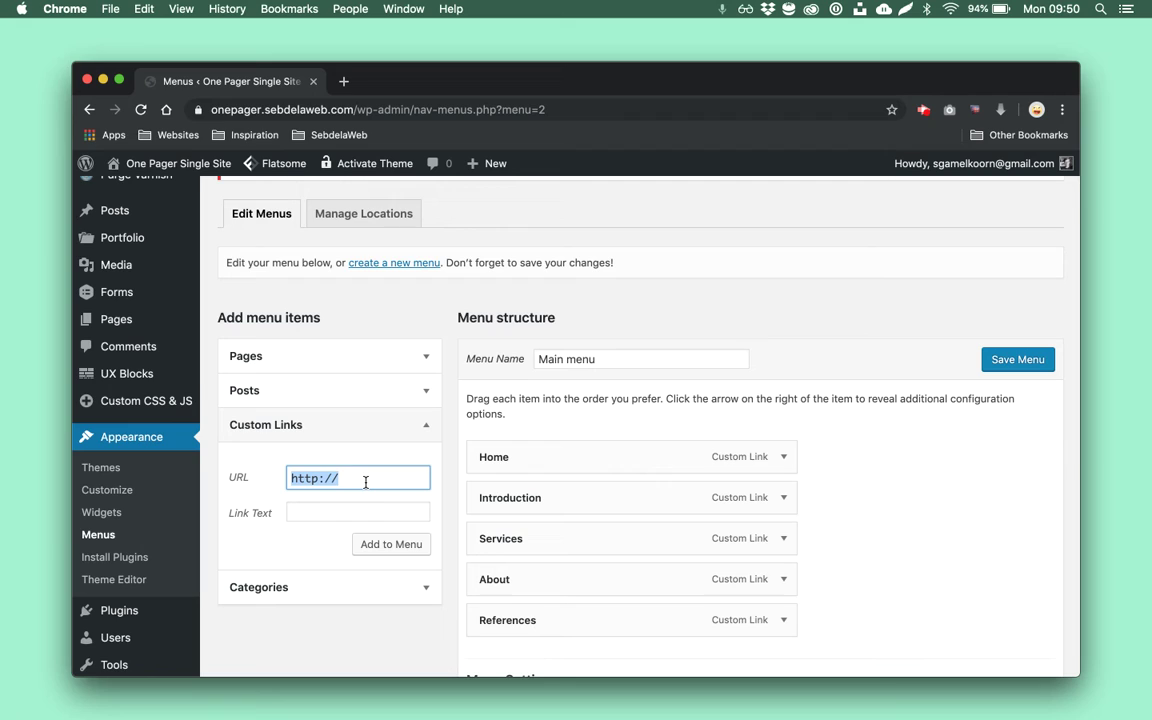
type("#")
left_click(372, 513)
type("Contact")
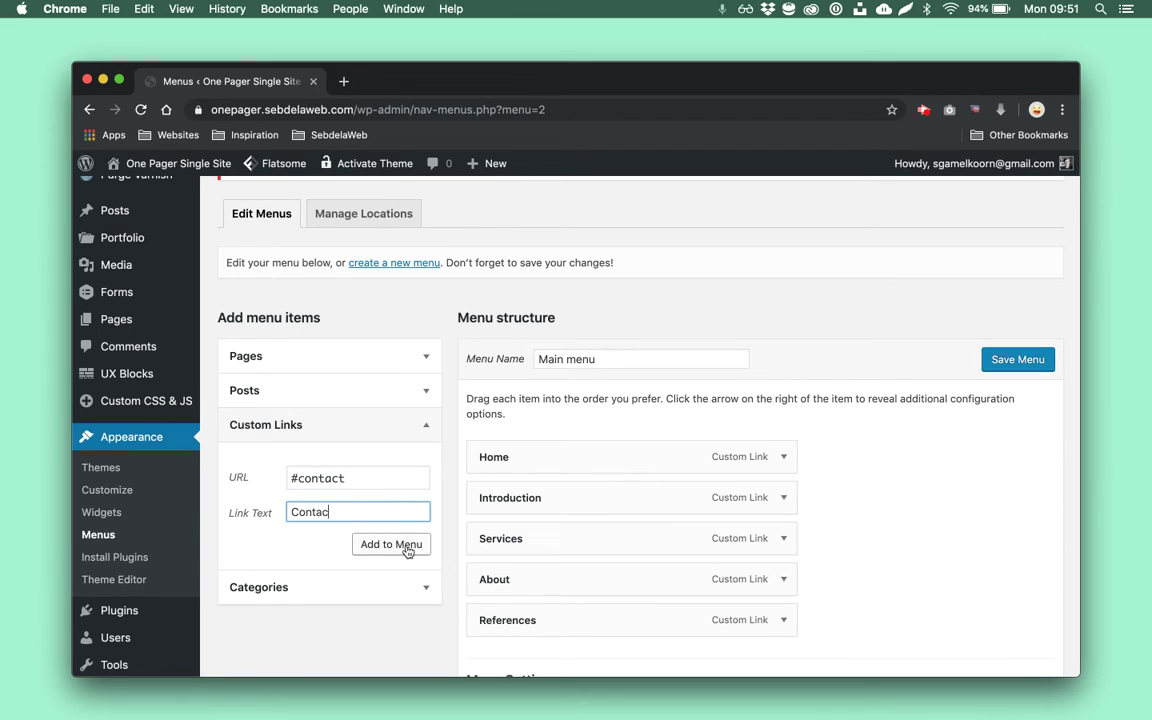
left_click(402, 543)
Assign the menu to the Main Menu display location and save it
scroll(674, 510, "down", 1)
scroll(674, 510, "down", 2)
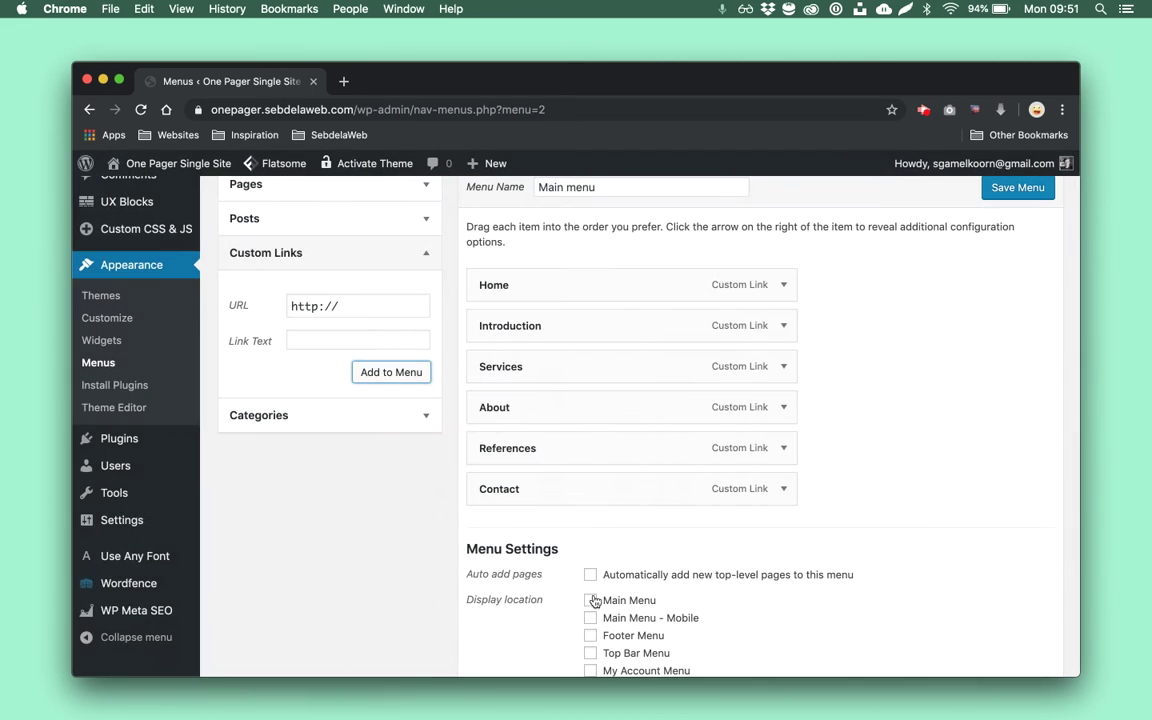
left_click(591, 600)
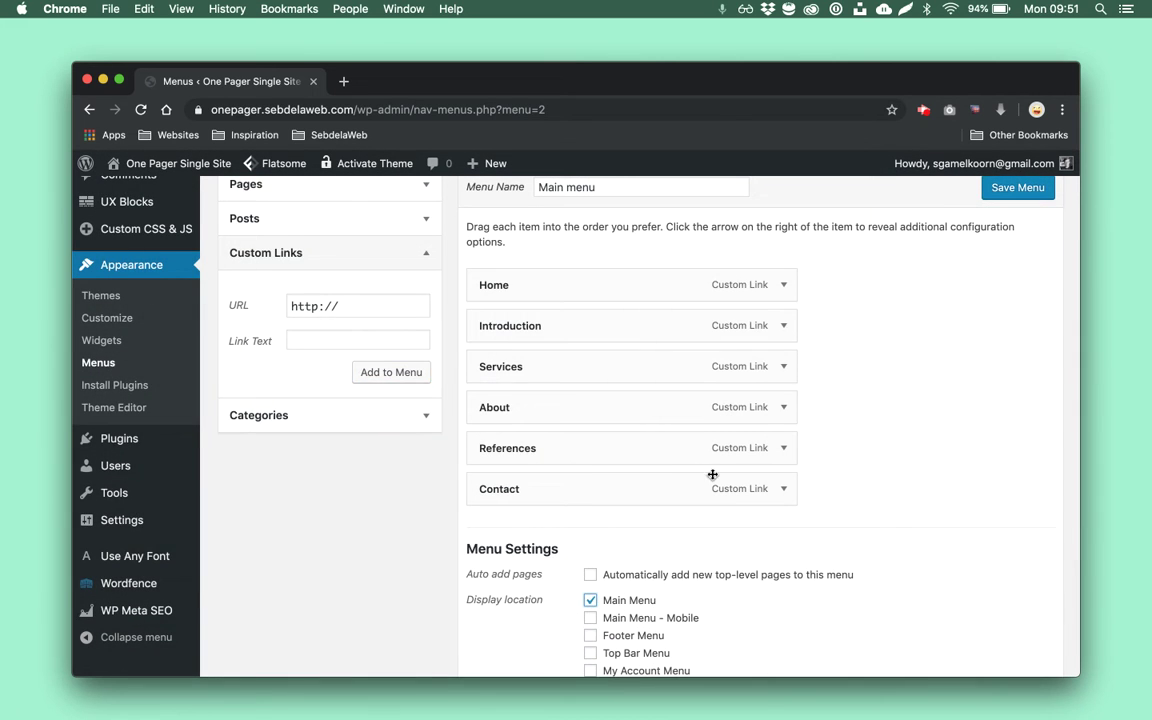
scroll(712, 476, "up", 3)
left_click(1017, 357)
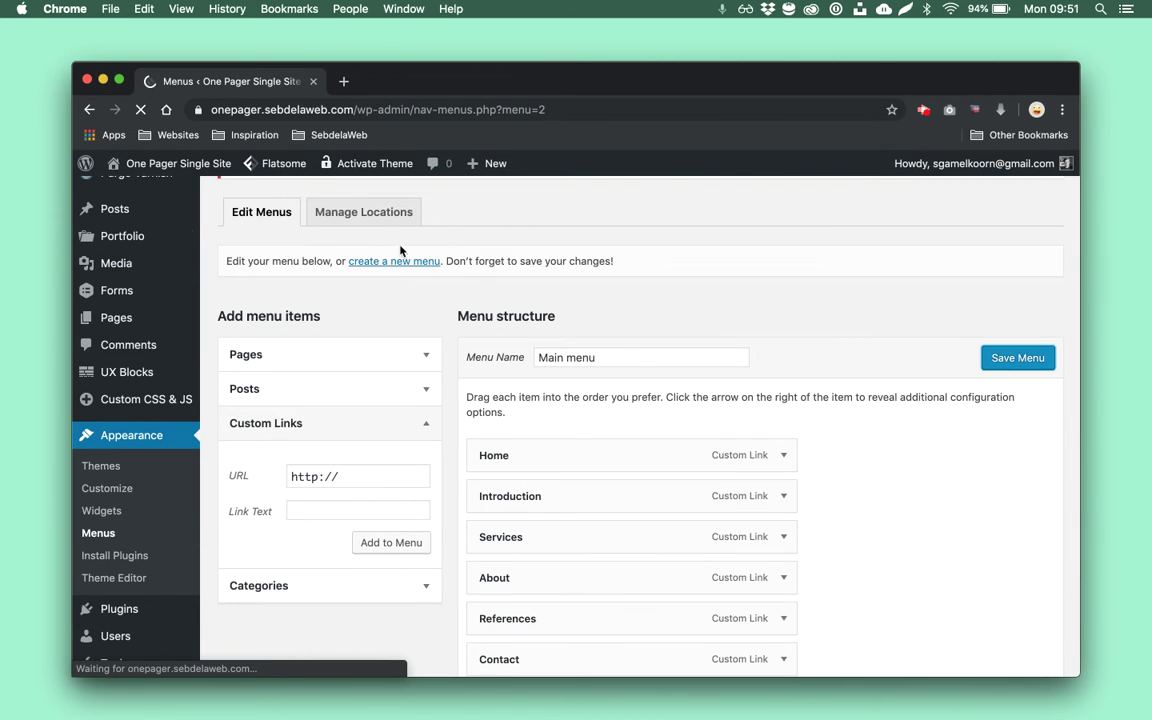
View the live site and test the Introduction, Services, About, References and Contact links in the header menu
mouse_move(194, 168)
left_click(380, 84)
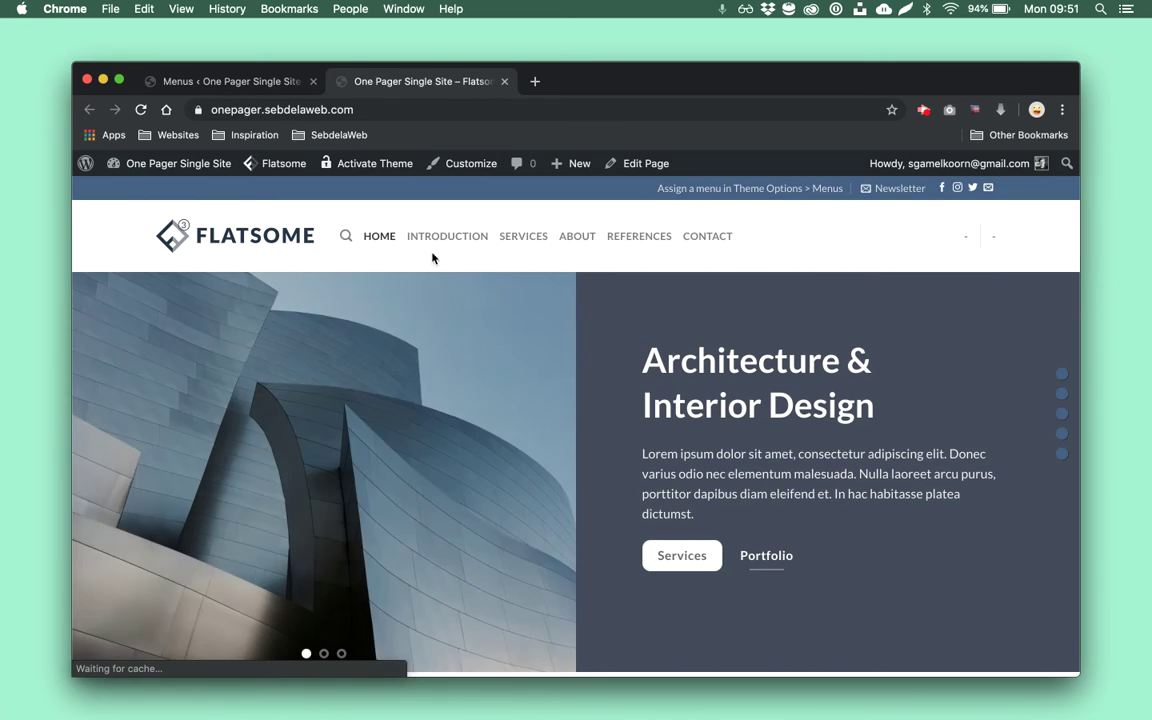
left_click(434, 238)
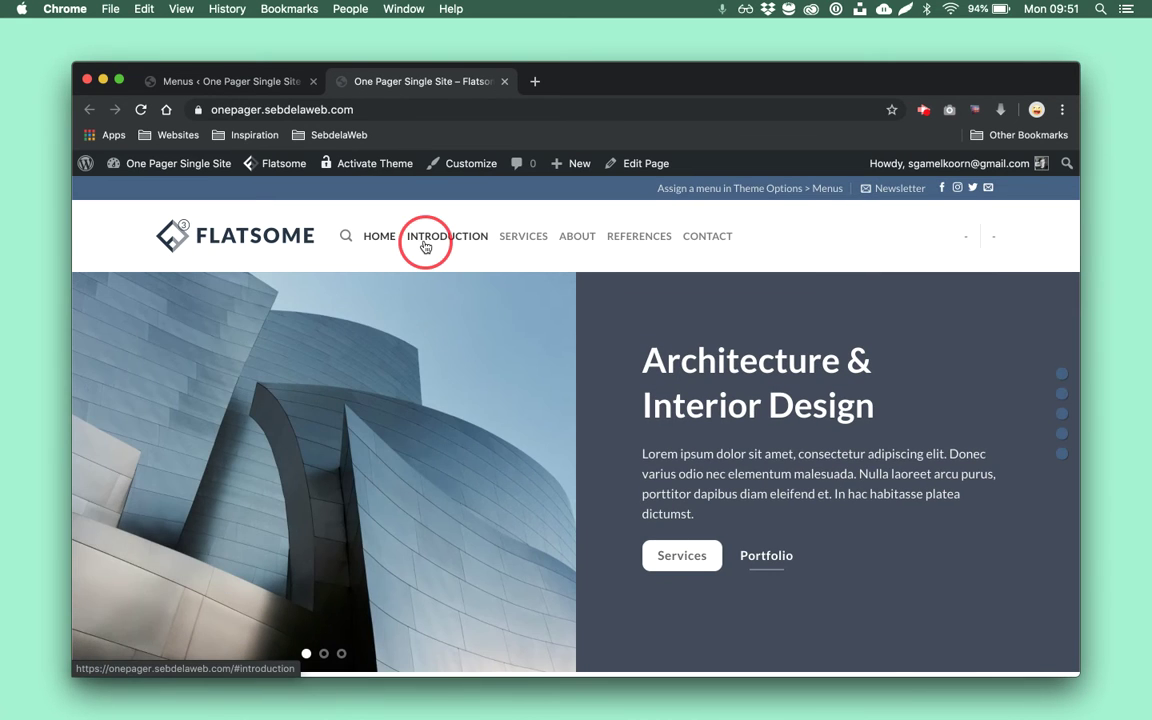
left_click(521, 208)
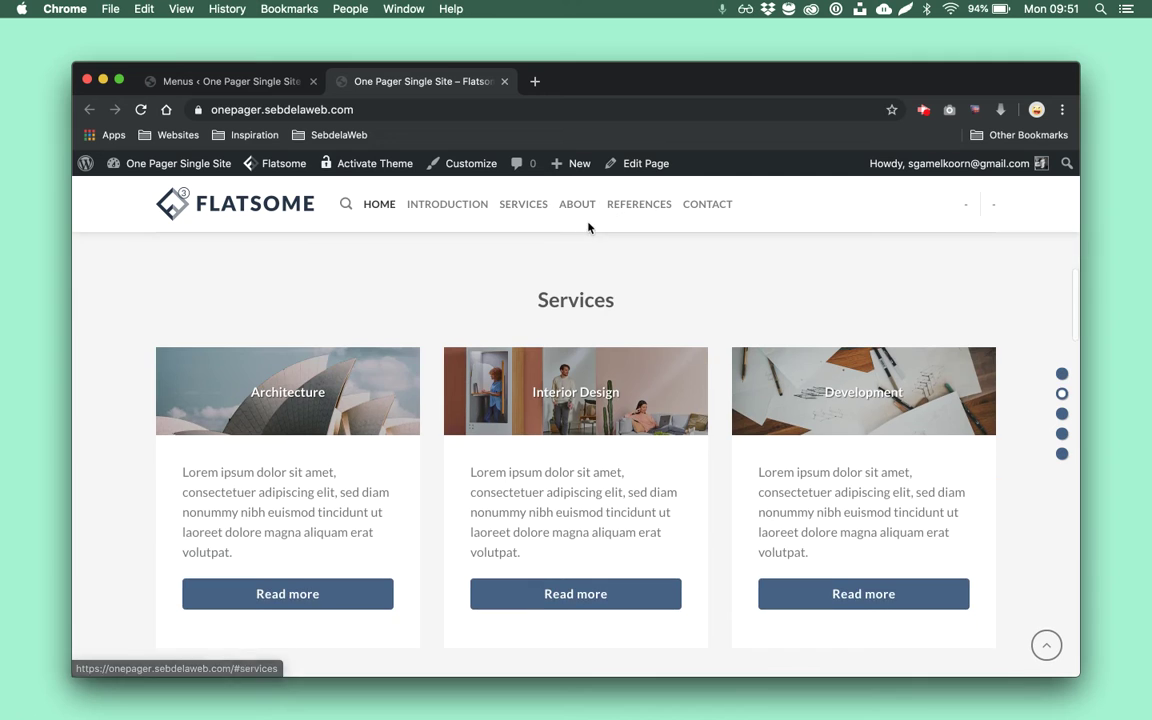
left_click(588, 212)
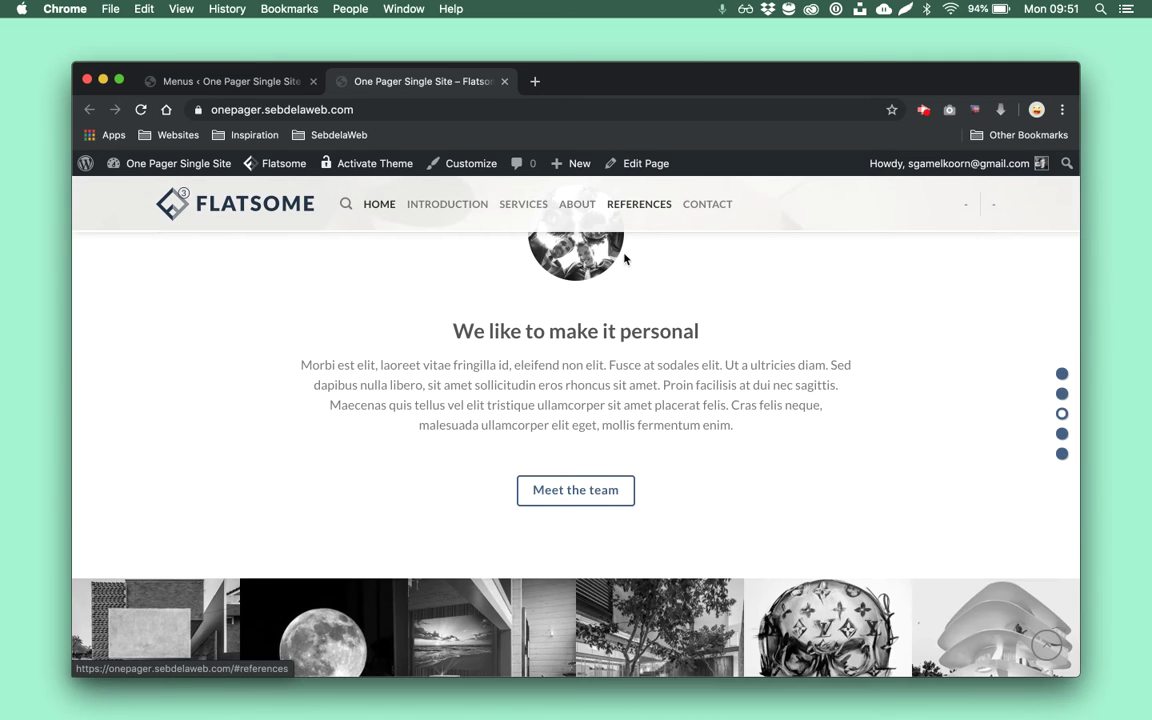
scroll(554, 274, "up", 2)
scroll(560, 255, "down", 2)
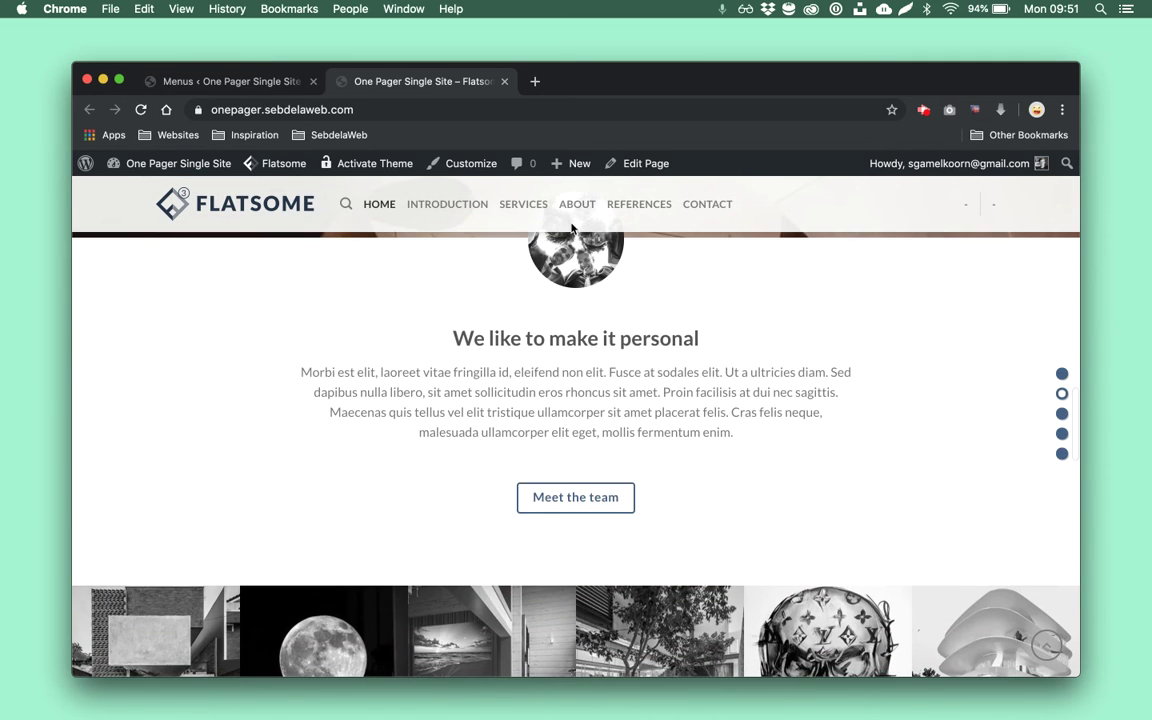
left_click(574, 205)
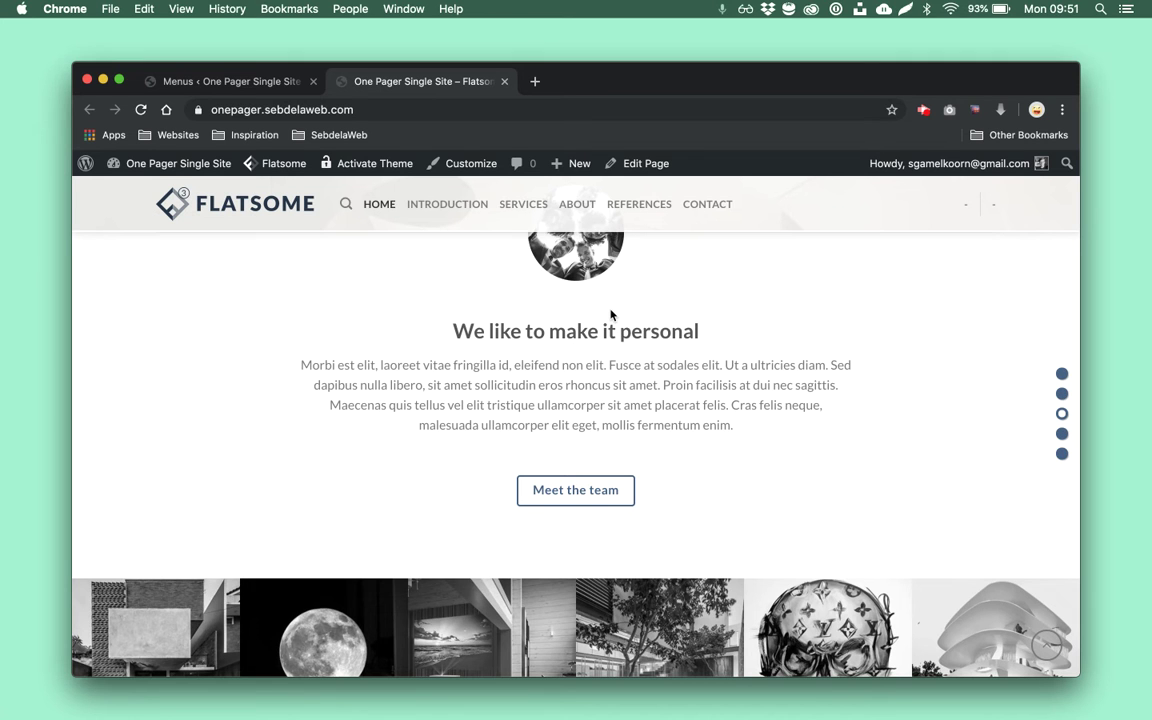
scroll(646, 287, "up", 2)
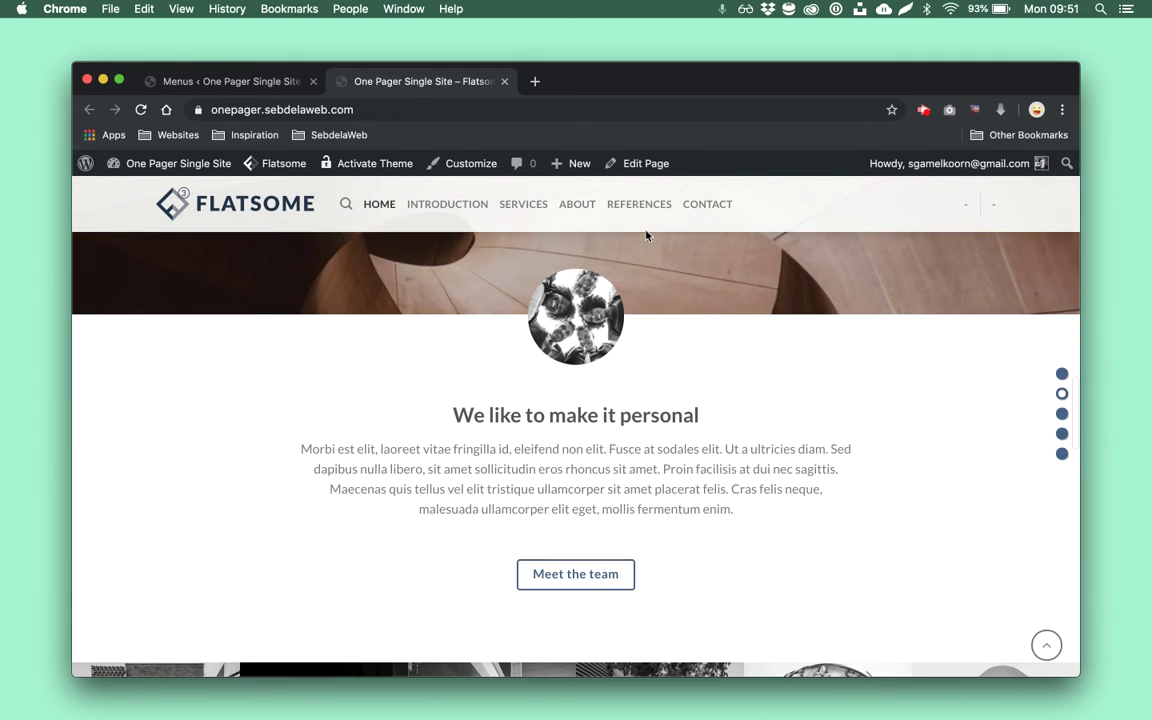
left_click(643, 213)
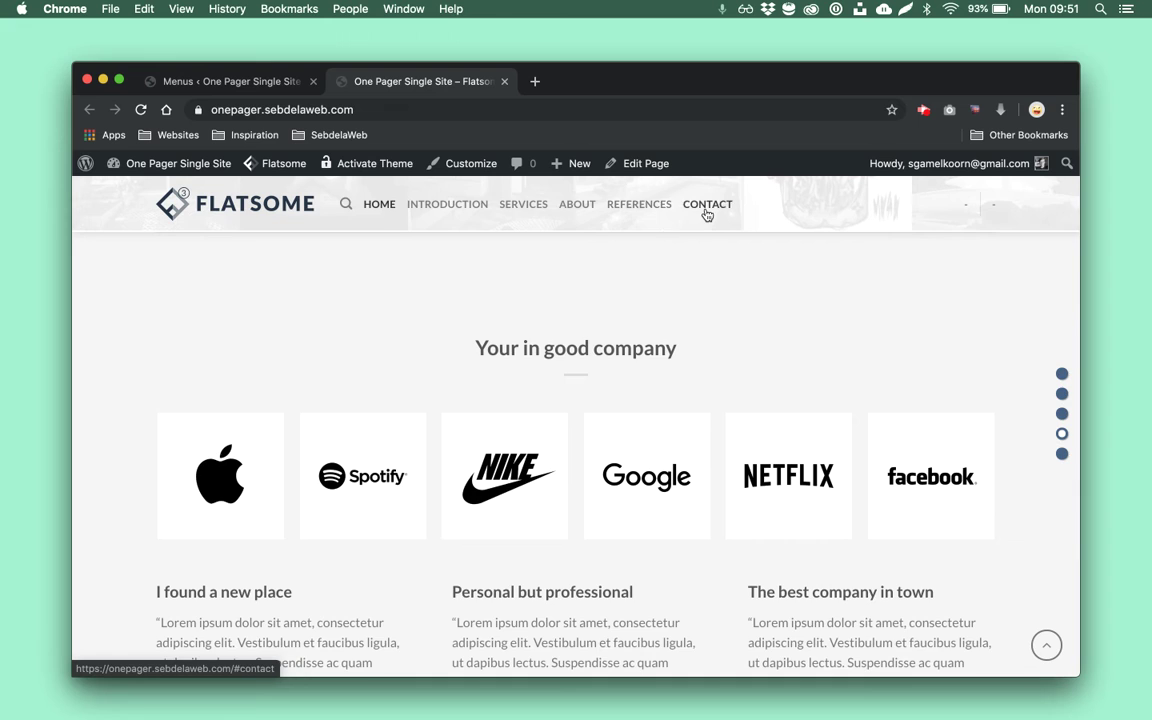
left_click(707, 212)
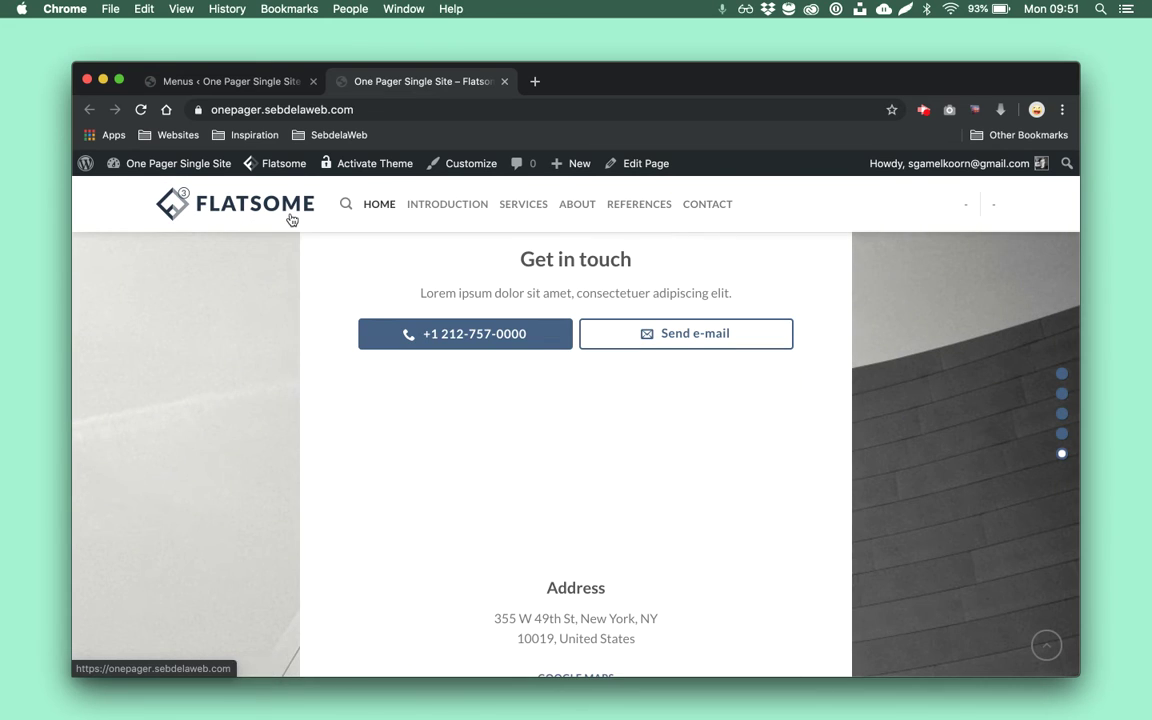
Go to the Flatsome header options in the customizer and disable the top bar
mouse_move(290, 176)
mouse_move(390, 190)
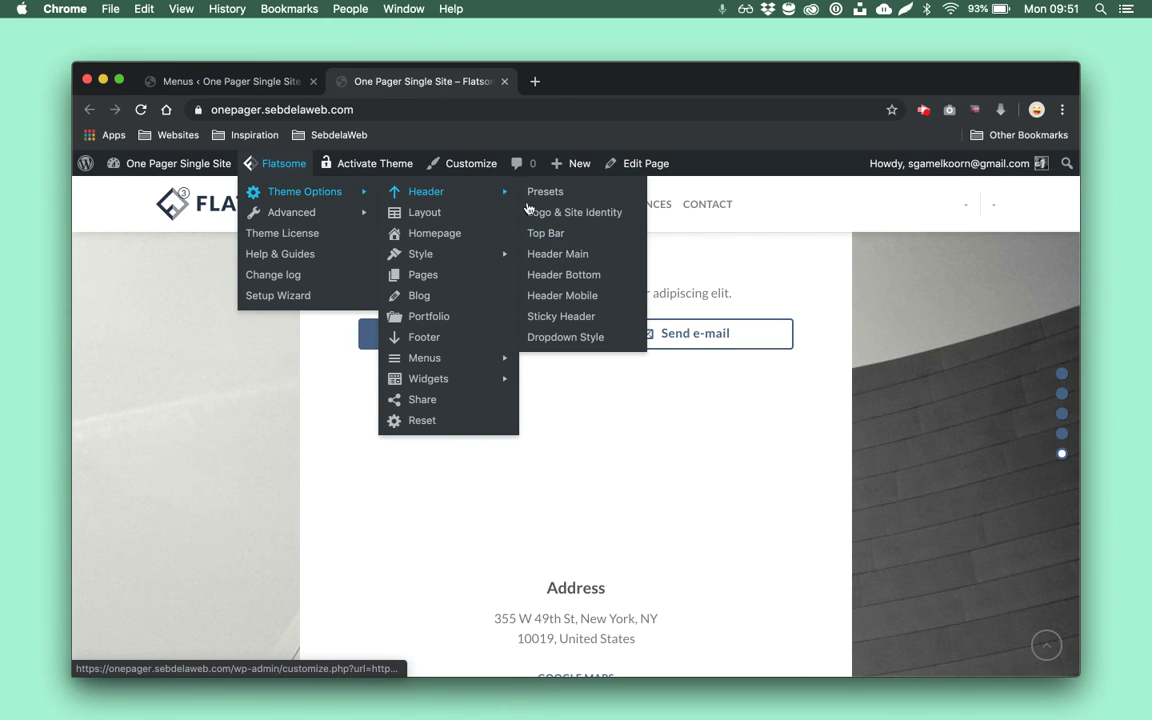
left_click(572, 257)
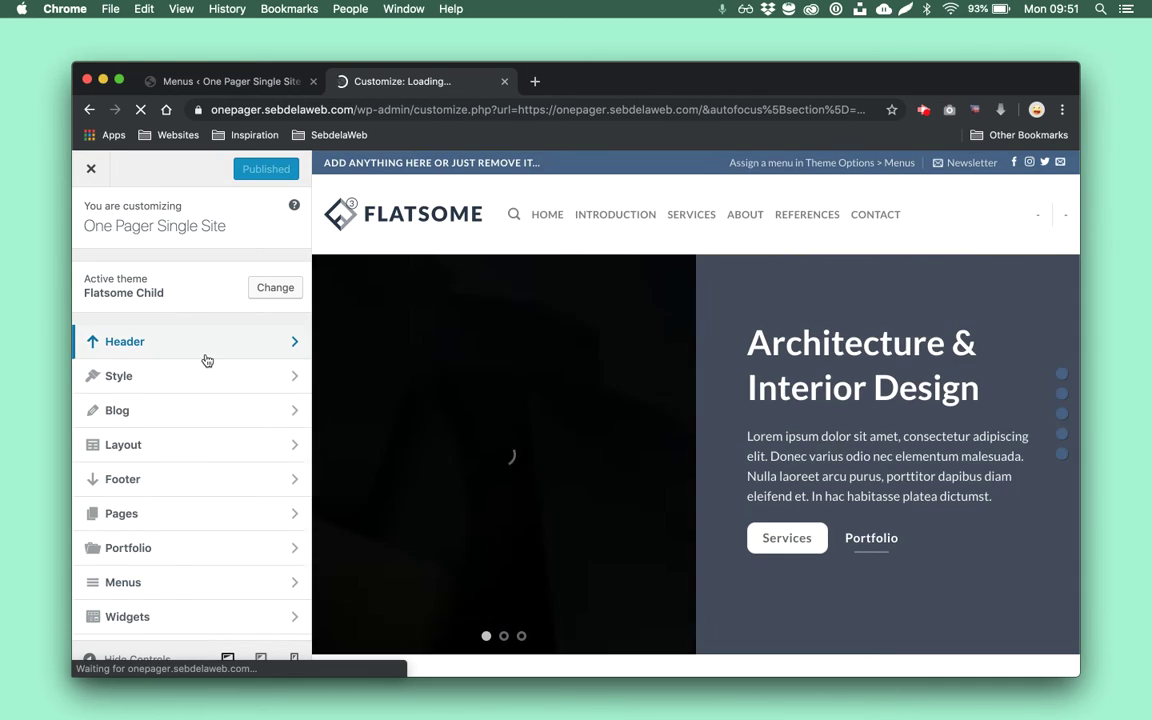
left_click(91, 216)
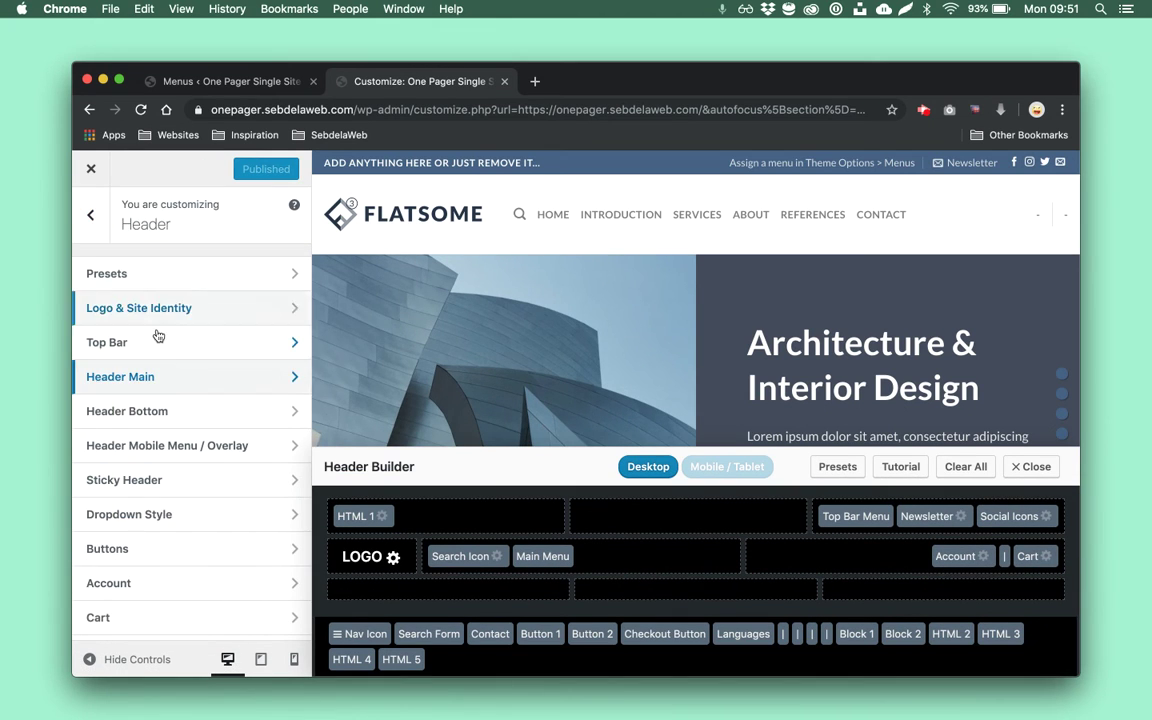
left_click(158, 340)
left_click(99, 271)
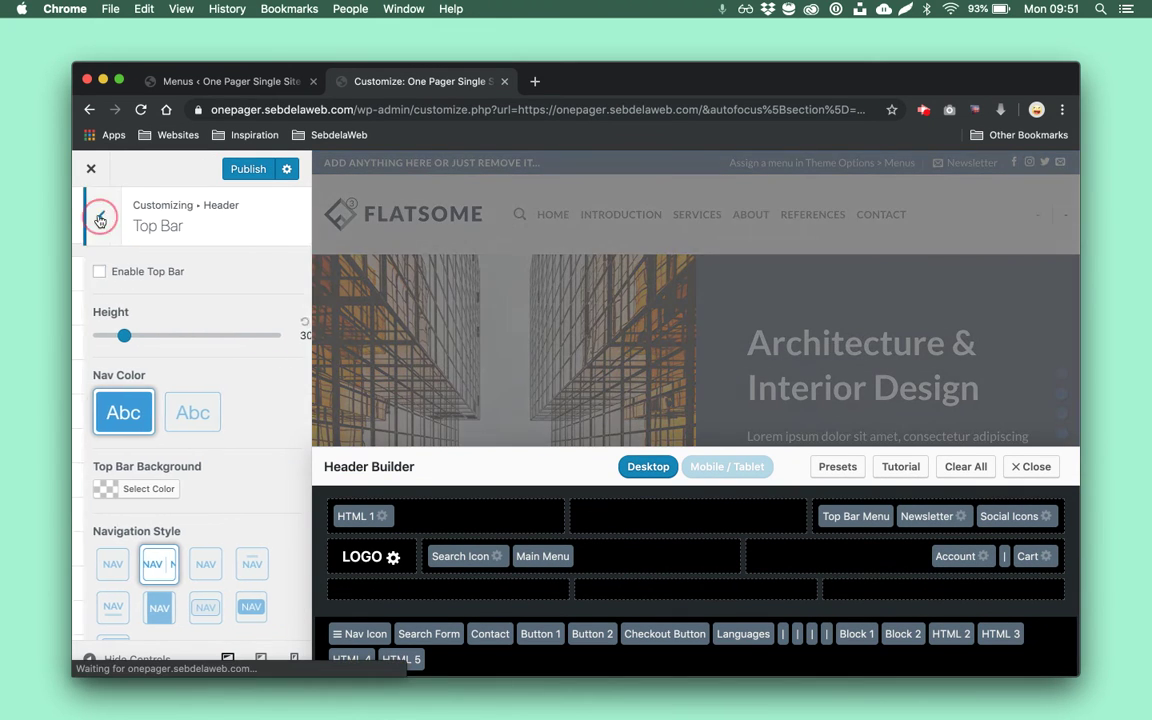
left_click(100, 220)
Move Main Menu to the right side of the desktop header and remove all other elements except the logo from the layout
left_click_drag(545, 556, 1000, 635)
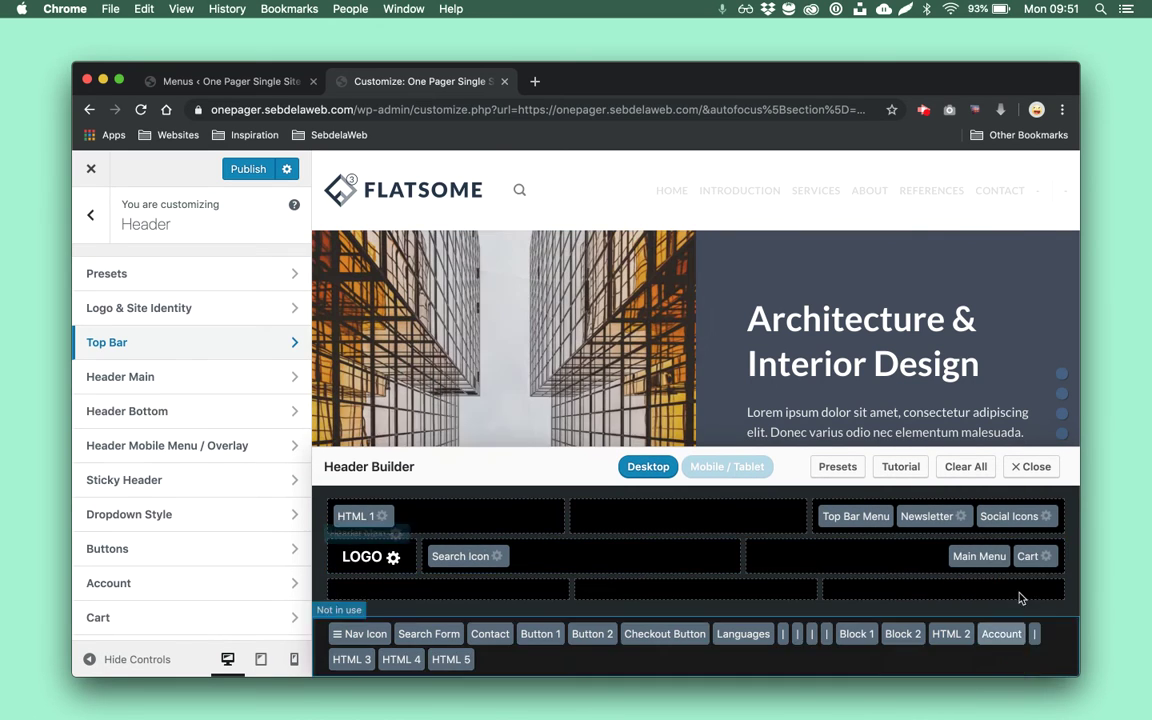
left_click_drag(1028, 556, 1021, 684)
left_click_drag(1021, 517, 987, 615)
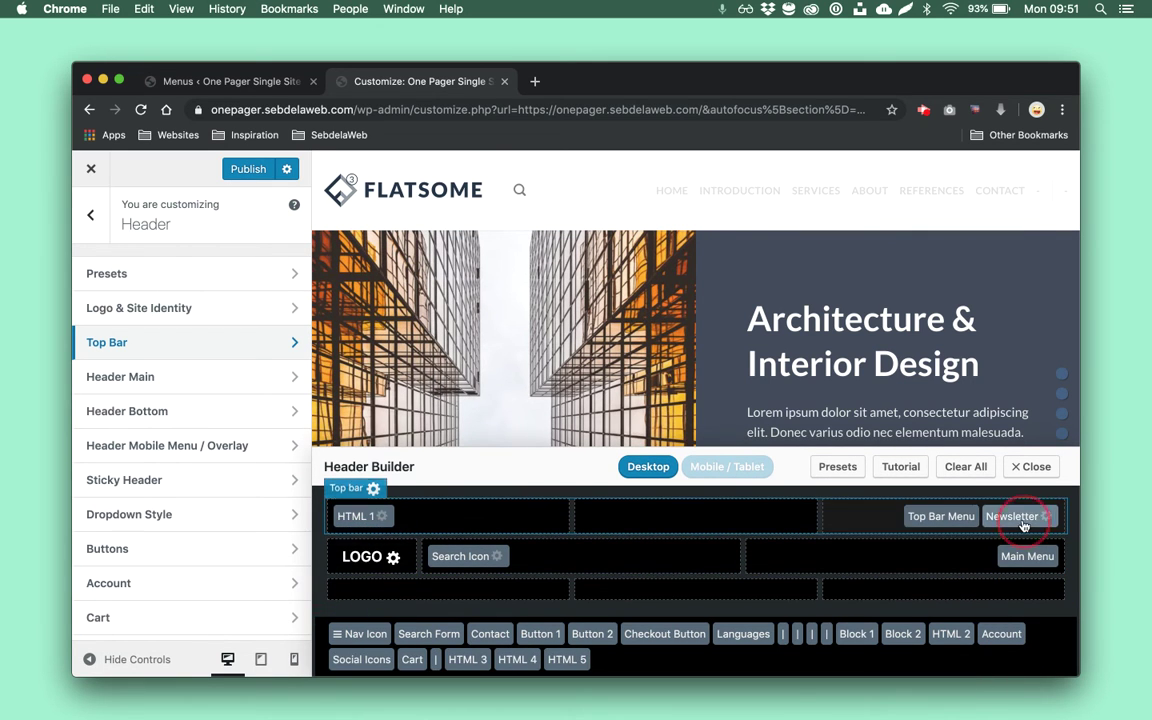
left_click_drag(1022, 525, 370, 658)
left_click_drag(940, 516, 956, 681)
left_click_drag(463, 555, 720, 678)
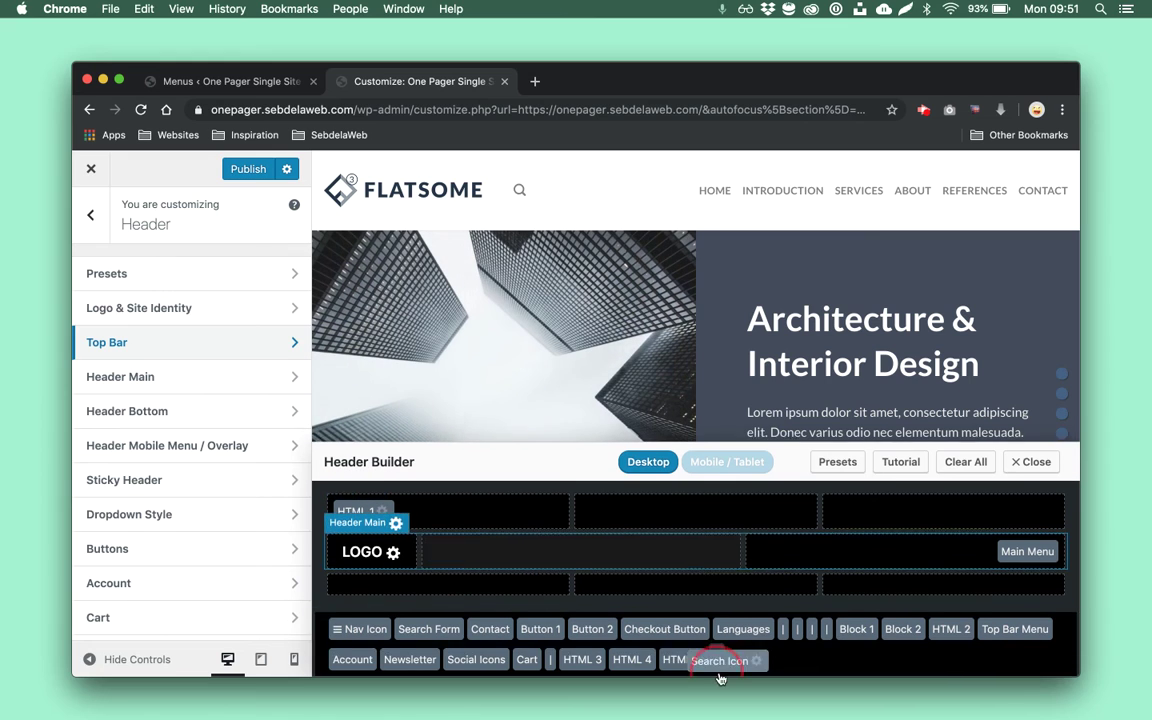
left_click_drag(400, 518, 805, 656)
In the mobile/tablet header layout, remove HTML 1 and Cart and move the Nav Icon to the right side of the logo
left_click(748, 476)
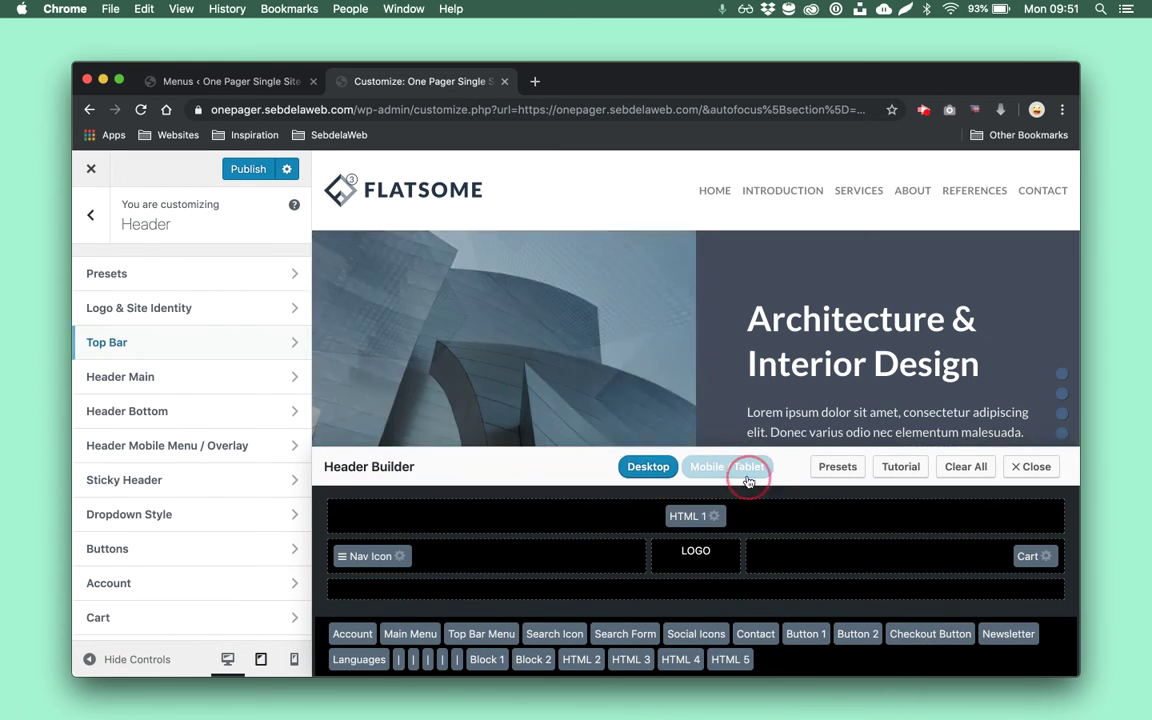
left_click_drag(695, 516, 700, 662)
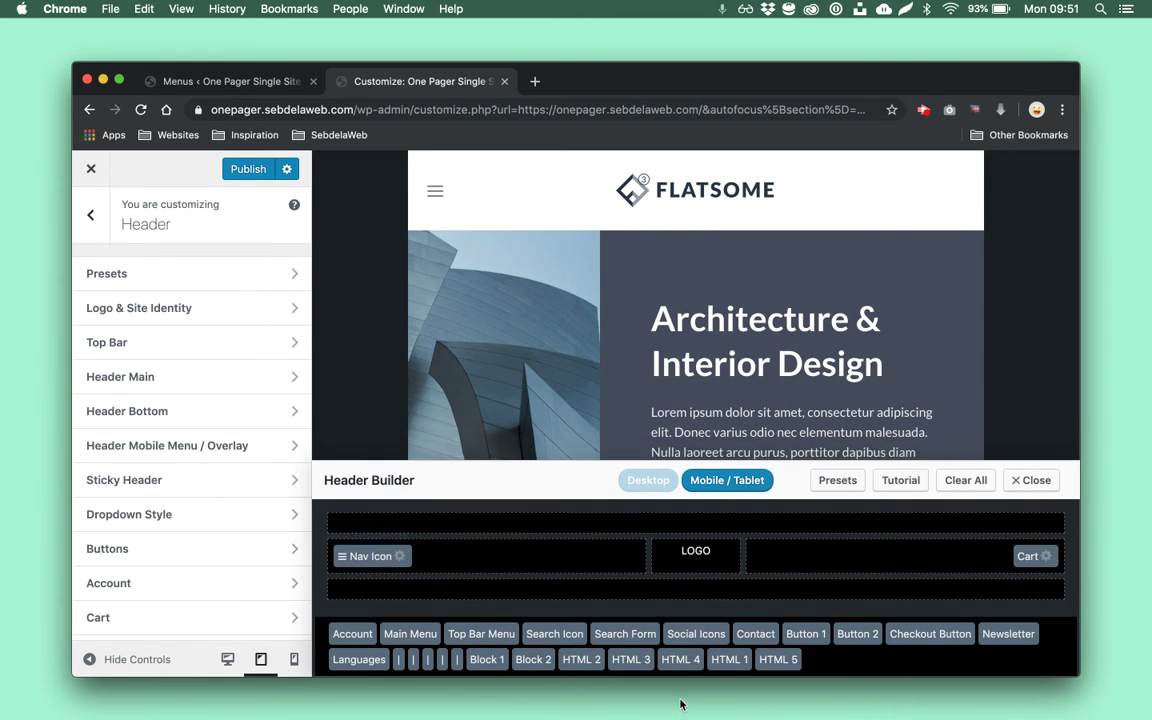
left_click_drag(370, 556, 970, 567)
left_click_drag(1023, 680, 1023, 680)
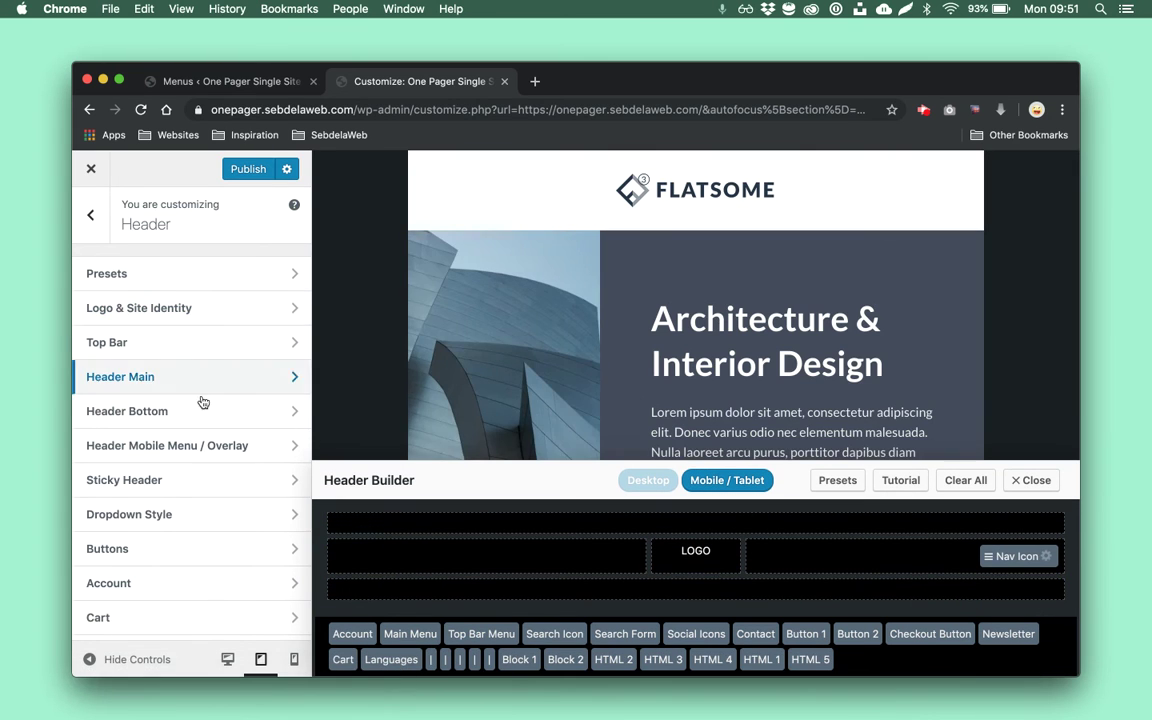
Set the mobile header's logo position to left, publish the header changes and close the customizer
left_click(218, 445)
left_click(113, 358)
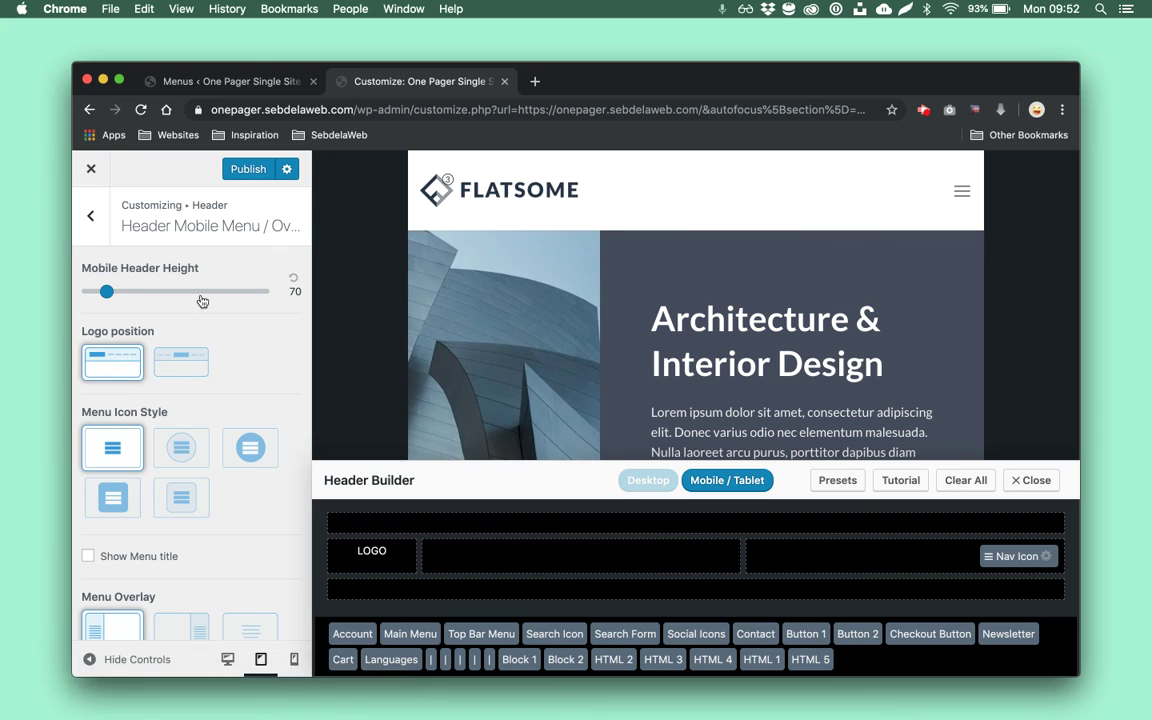
left_click(658, 490)
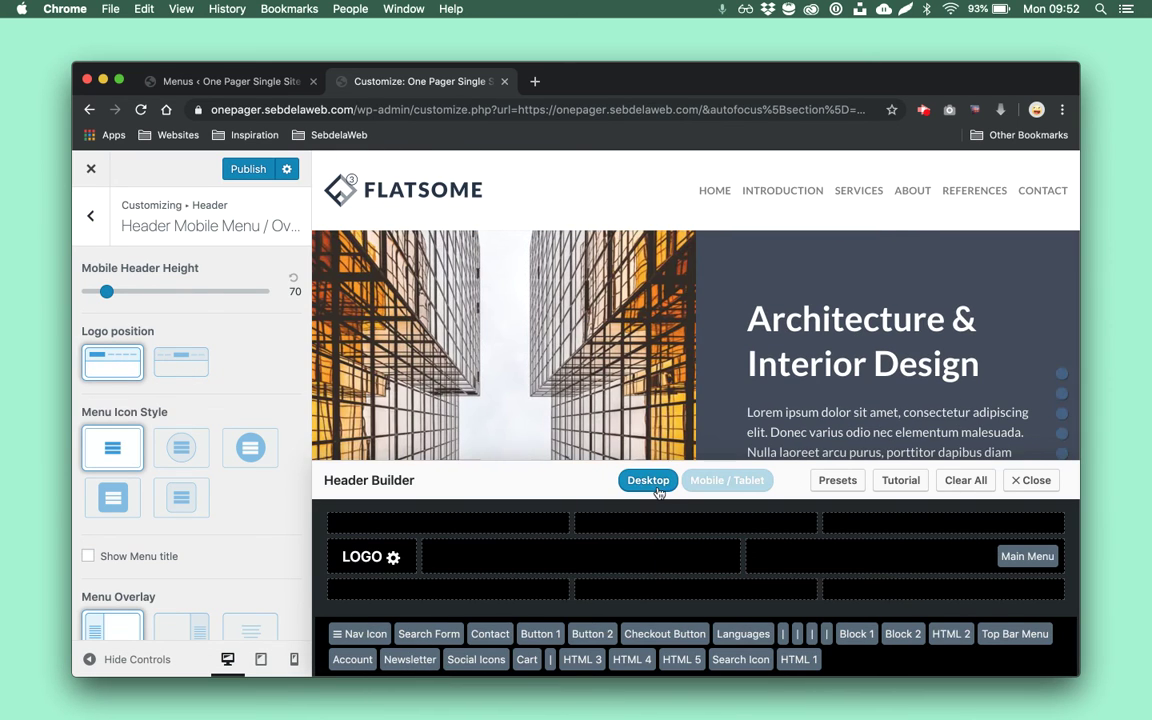
left_click(722, 487)
left_click(648, 480)
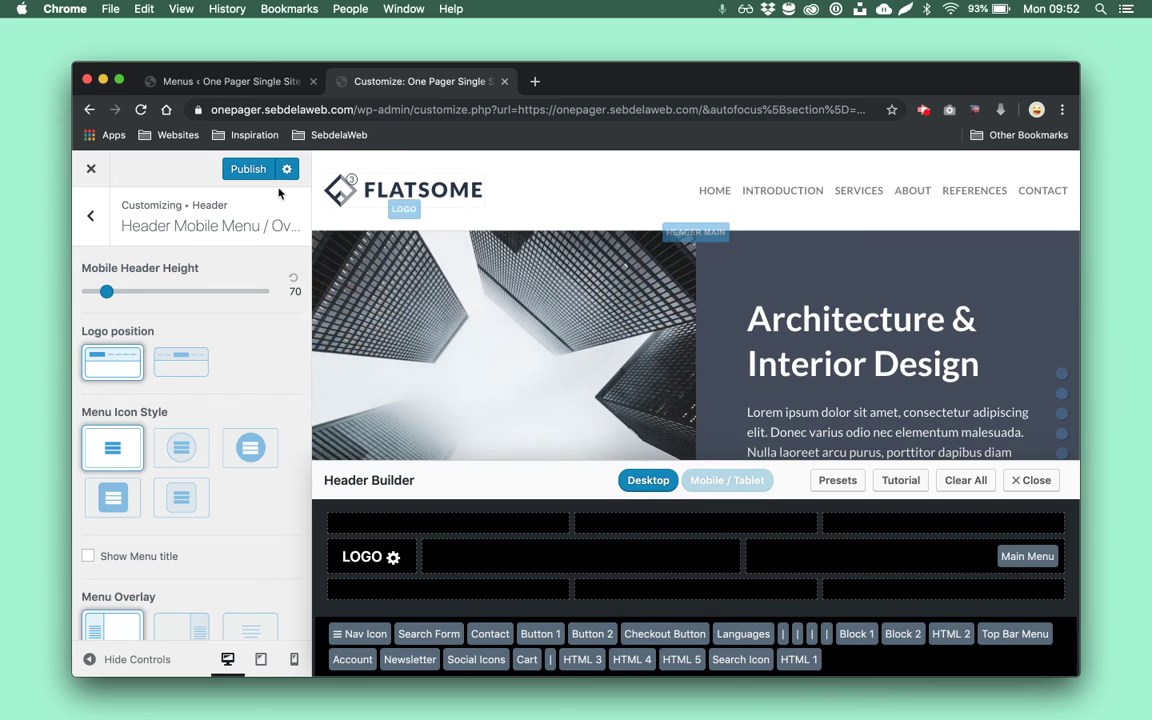
left_click(248, 169)
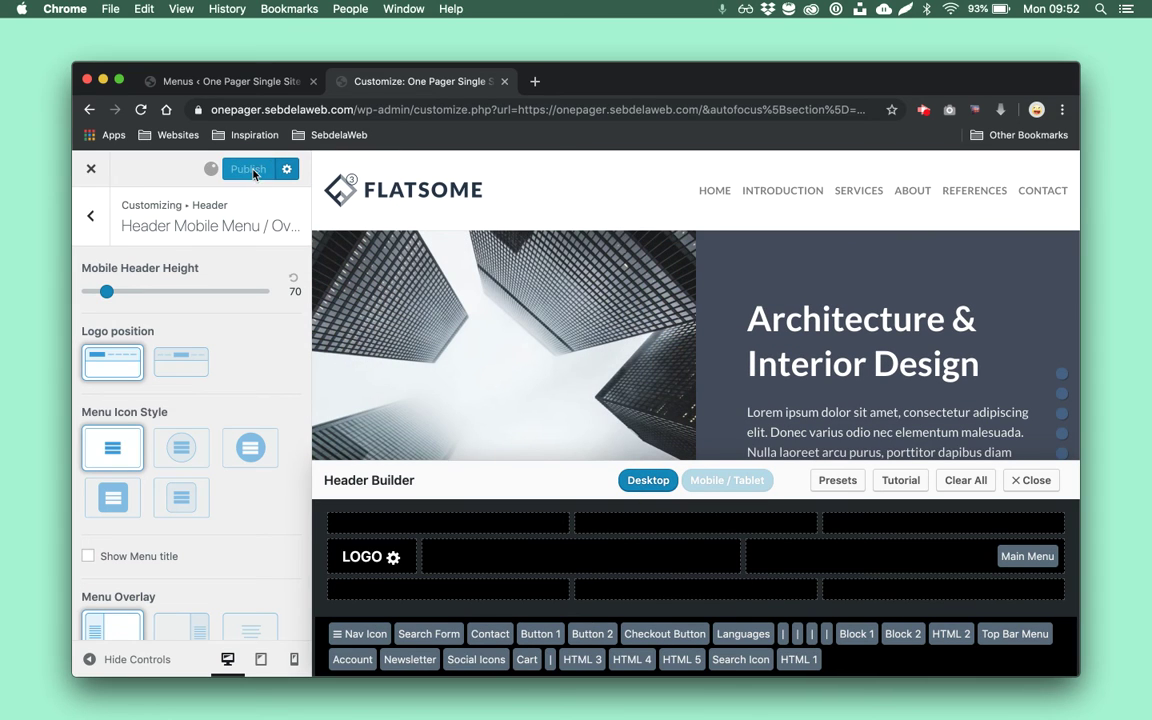
left_click(91, 171)
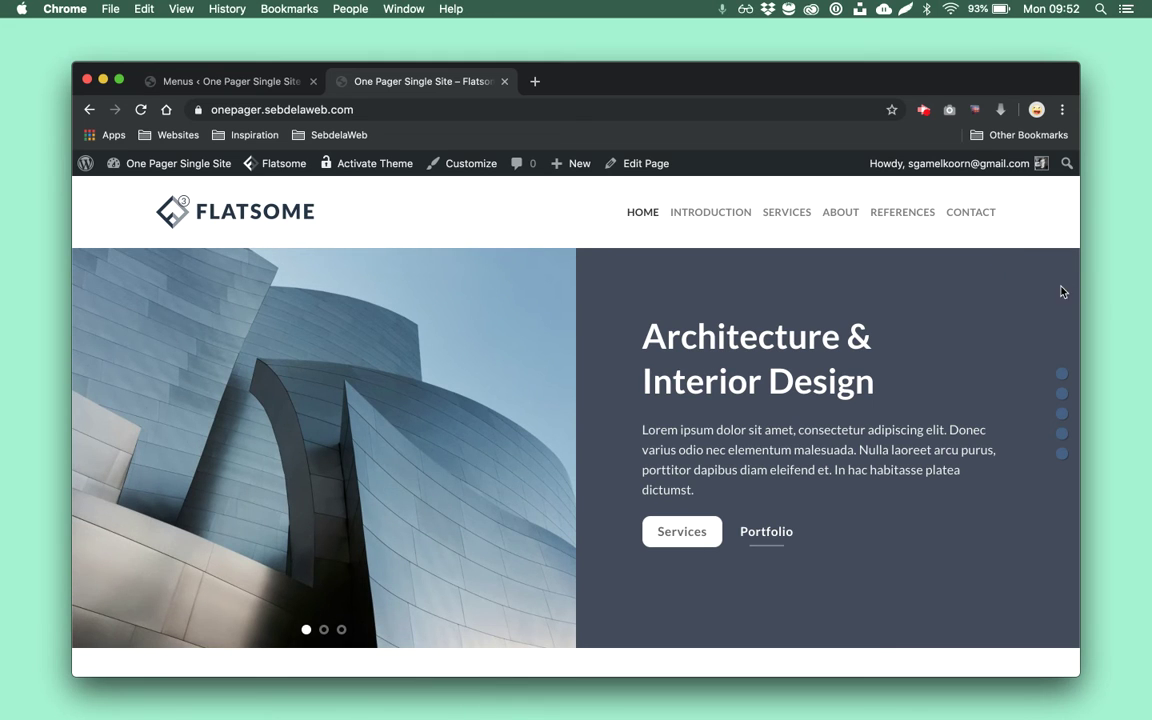
Preview the live site at iPad size, open the mobile menu and test its Introduction link
right_click(645, 210)
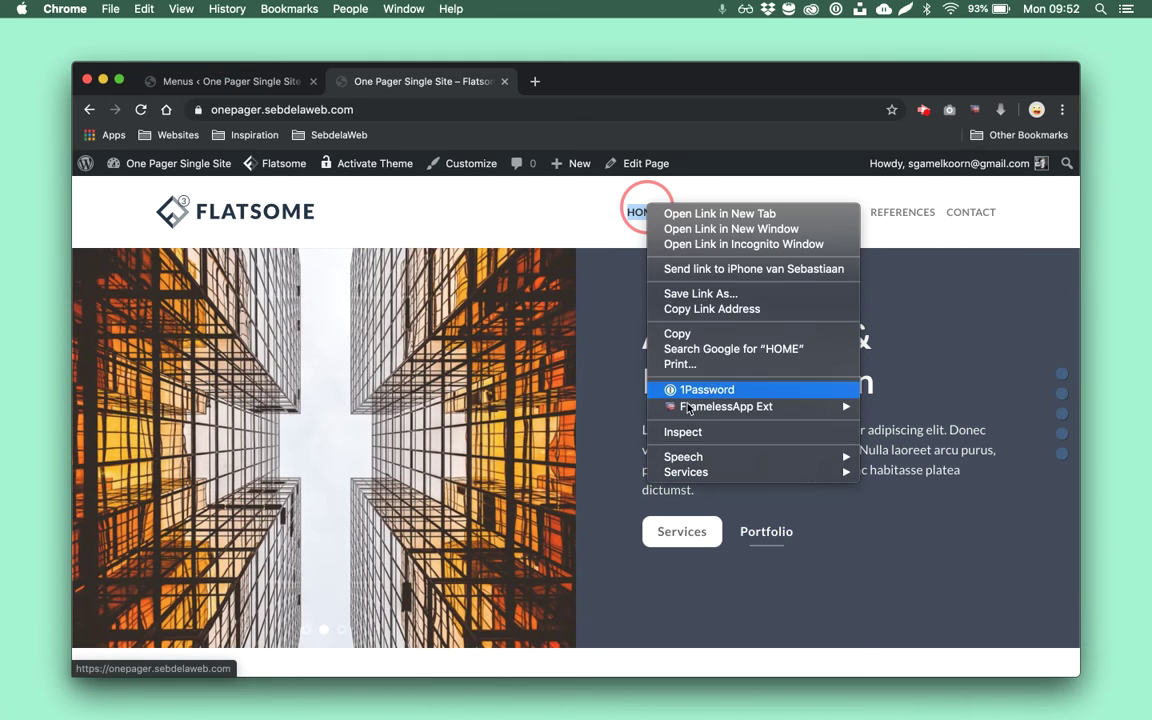
left_click(685, 430)
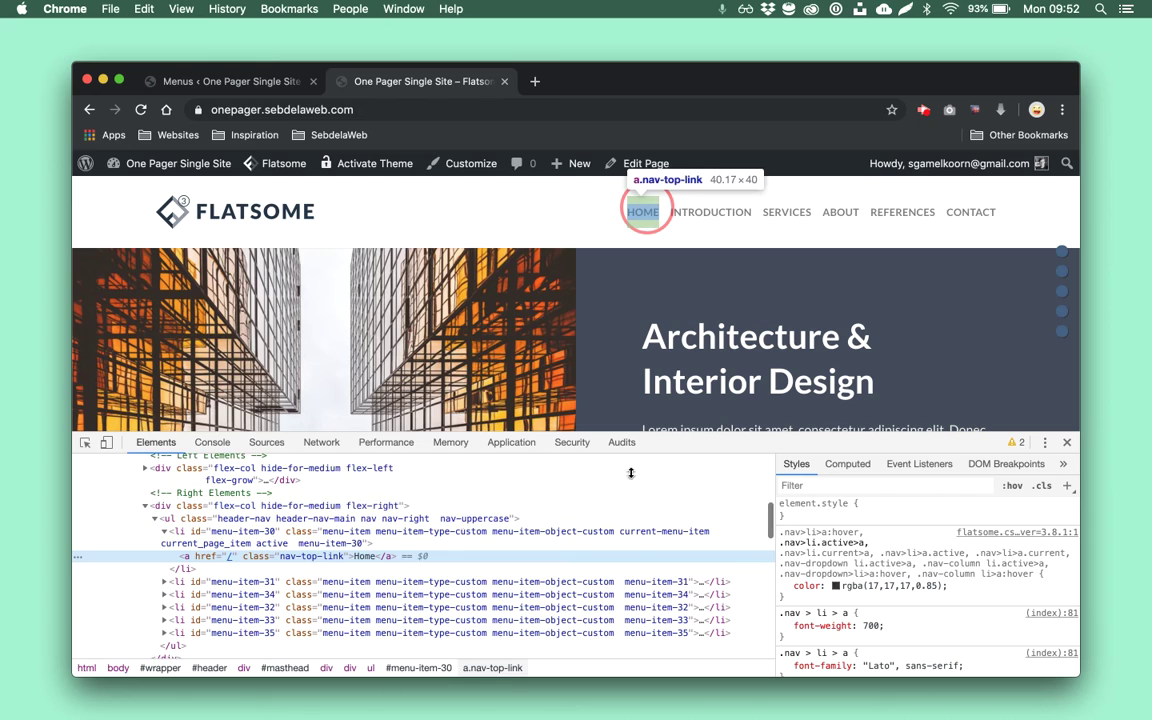
left_click(106, 442)
left_click(830, 240)
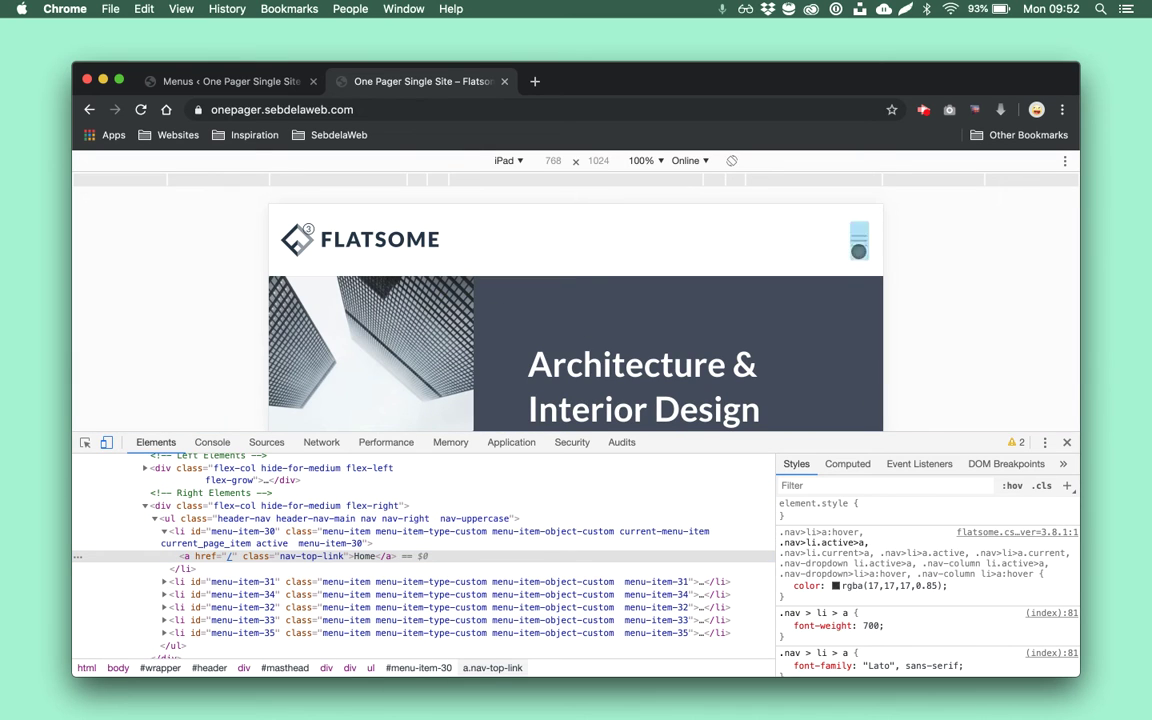
left_click(1067, 442)
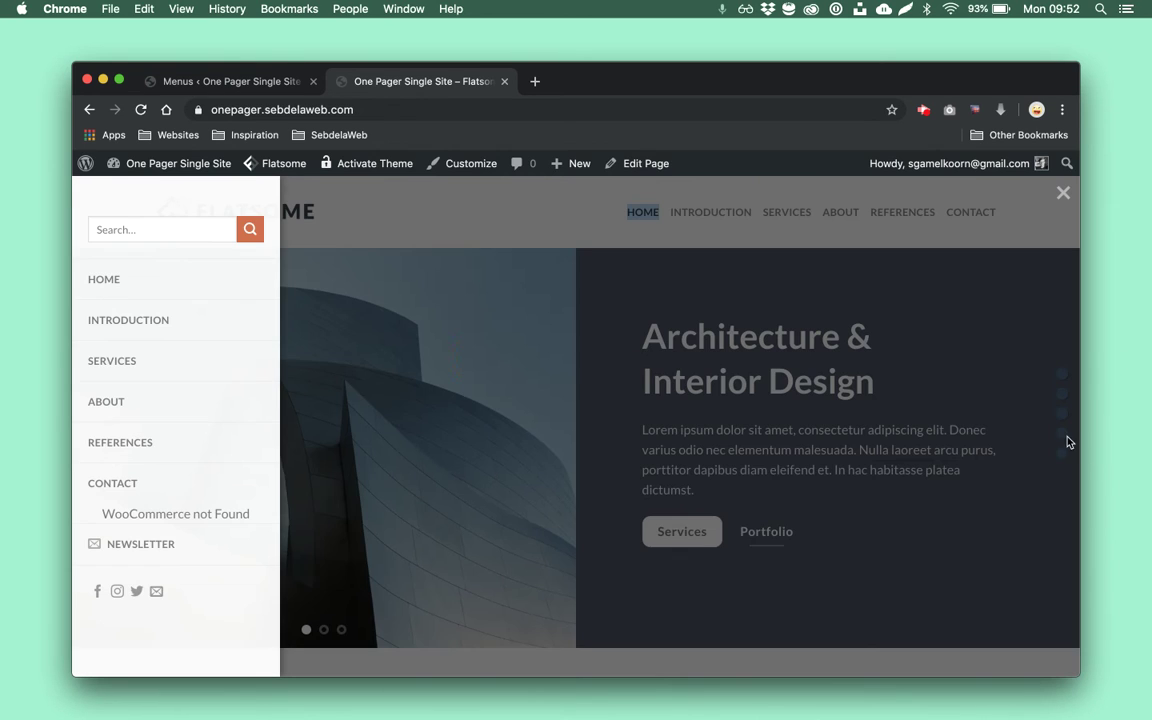
left_click(92, 319)
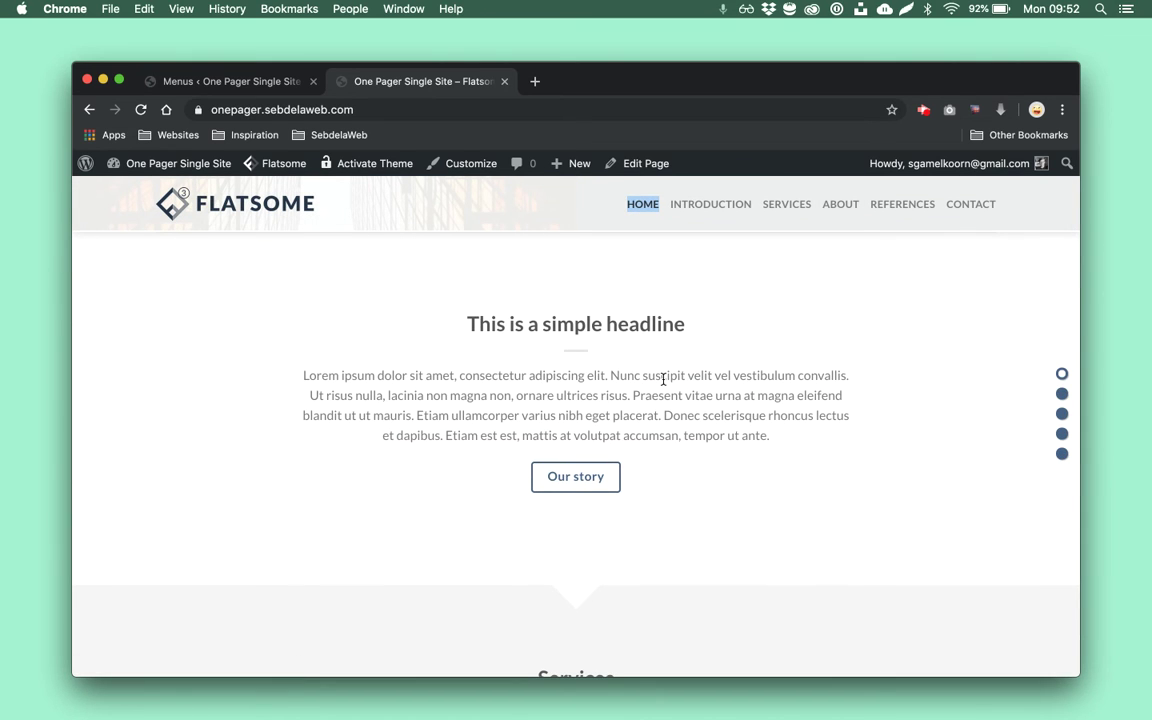
Copy the title Architecture from the first service card in the Services section of the live site
scroll(663, 379, "up", 5)
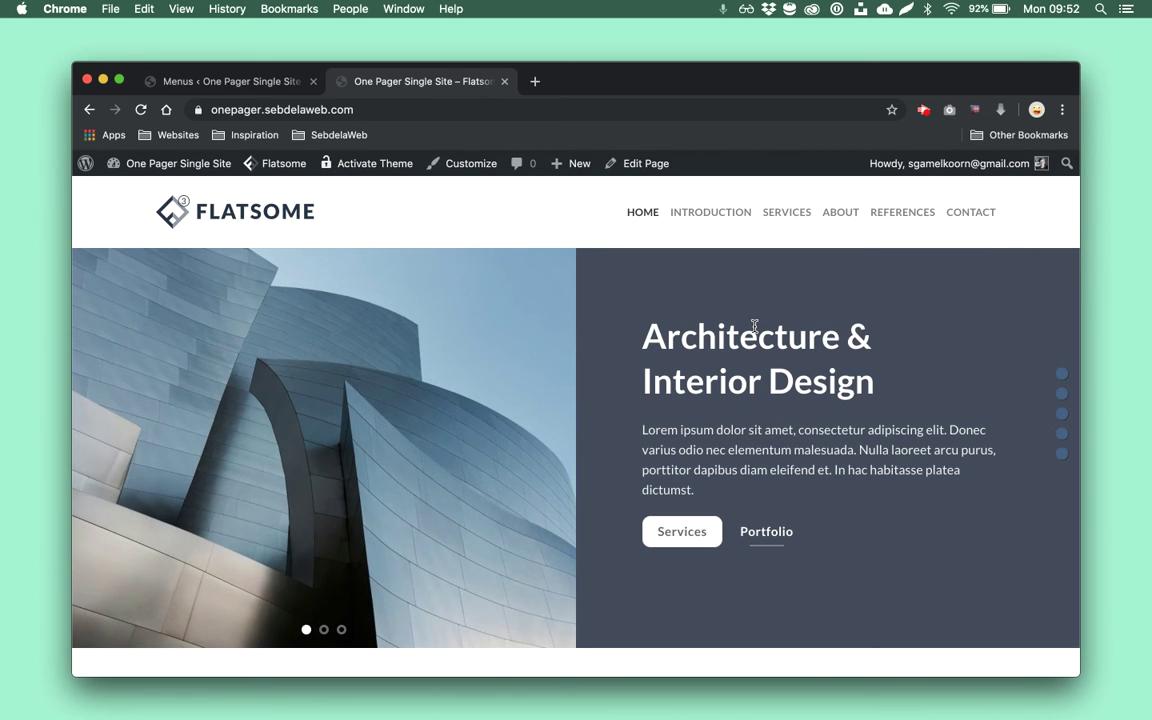
scroll(754, 325, "down", 5)
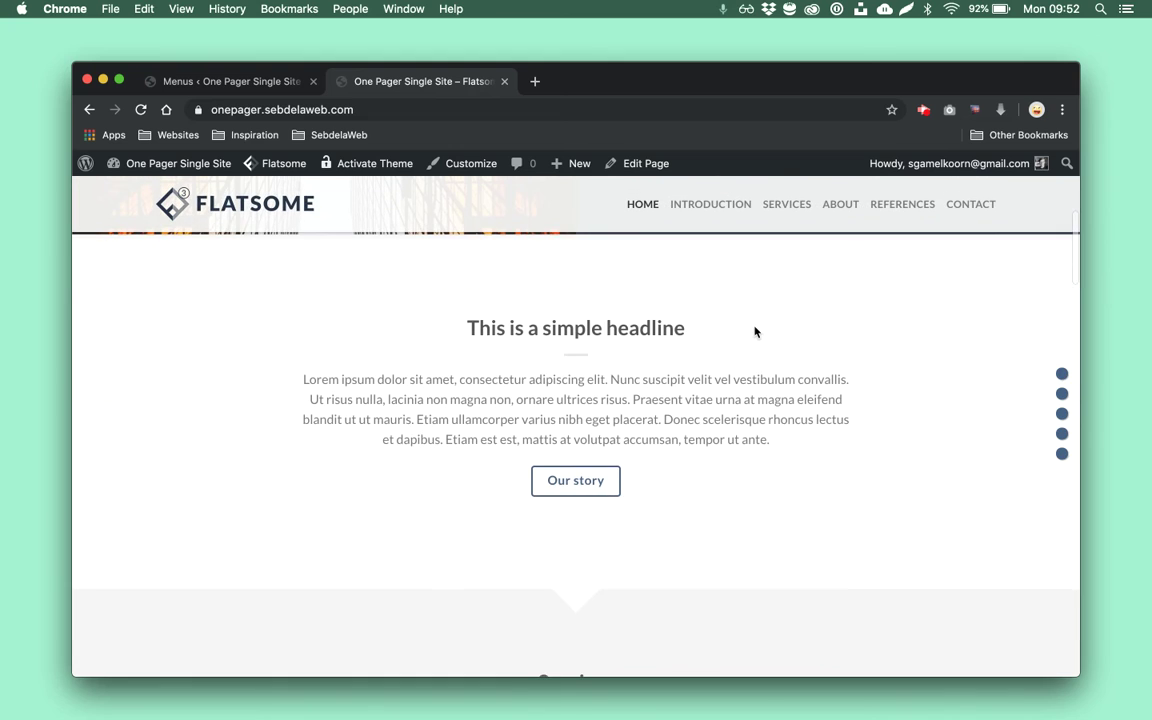
scroll(613, 360, "down", 2)
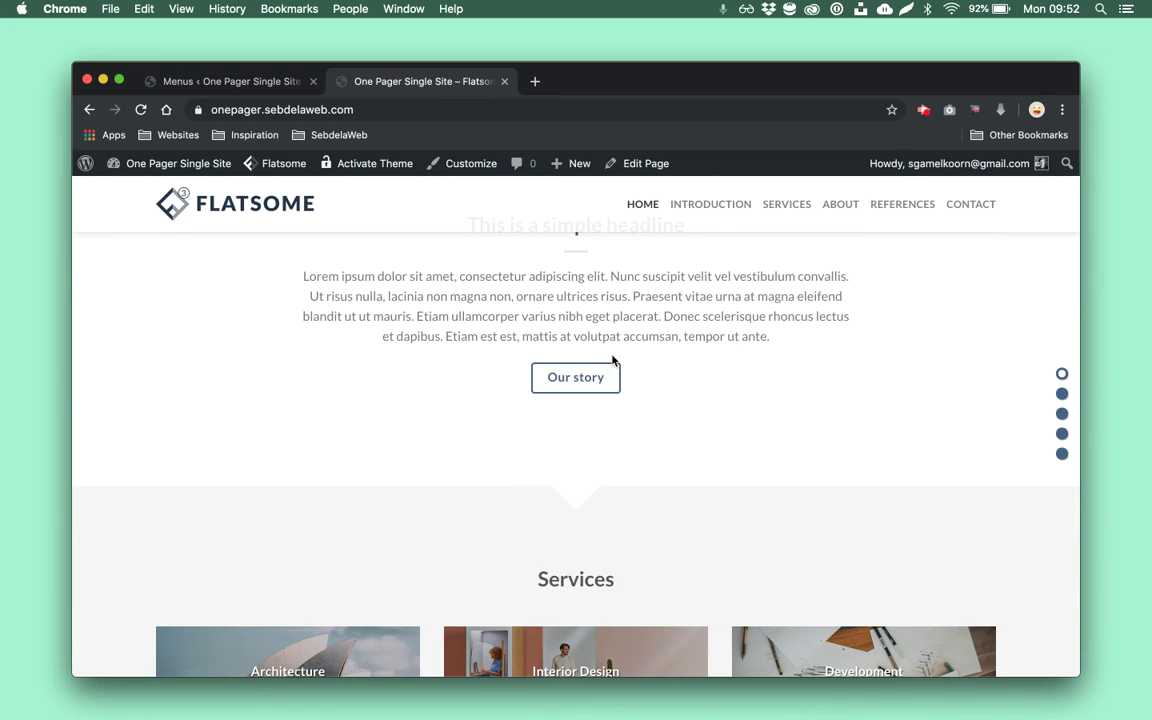
scroll(613, 360, "down", 5)
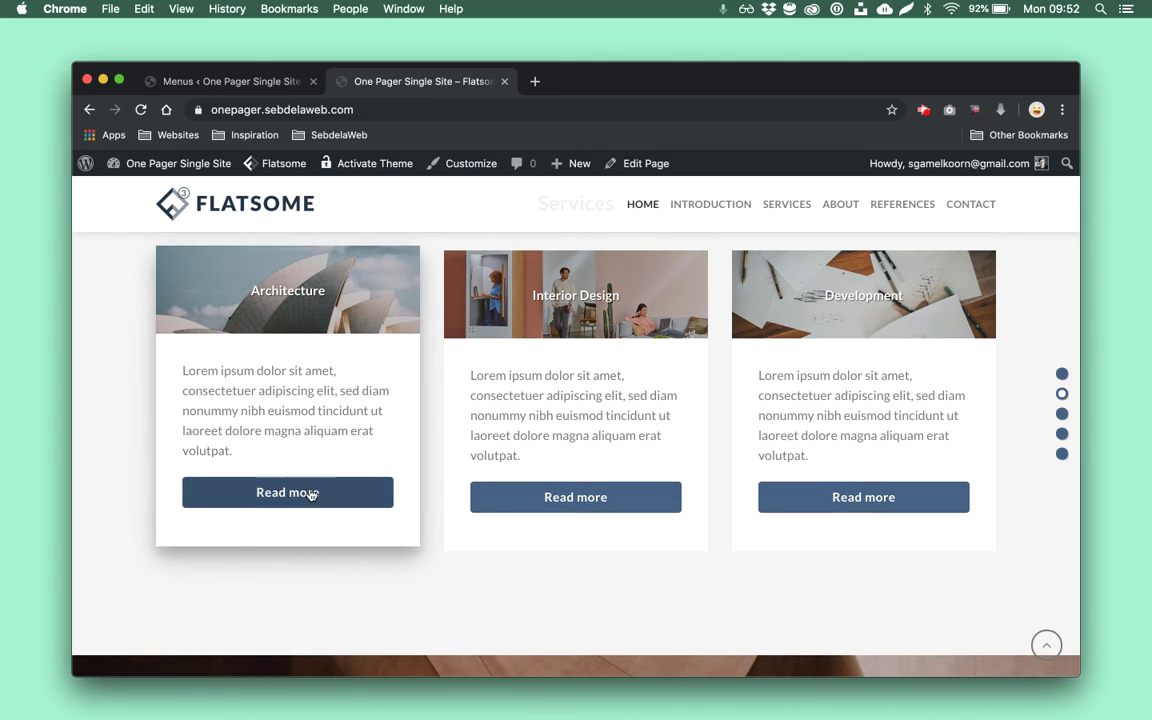
double_click(288, 291)
key("ctrl+c")
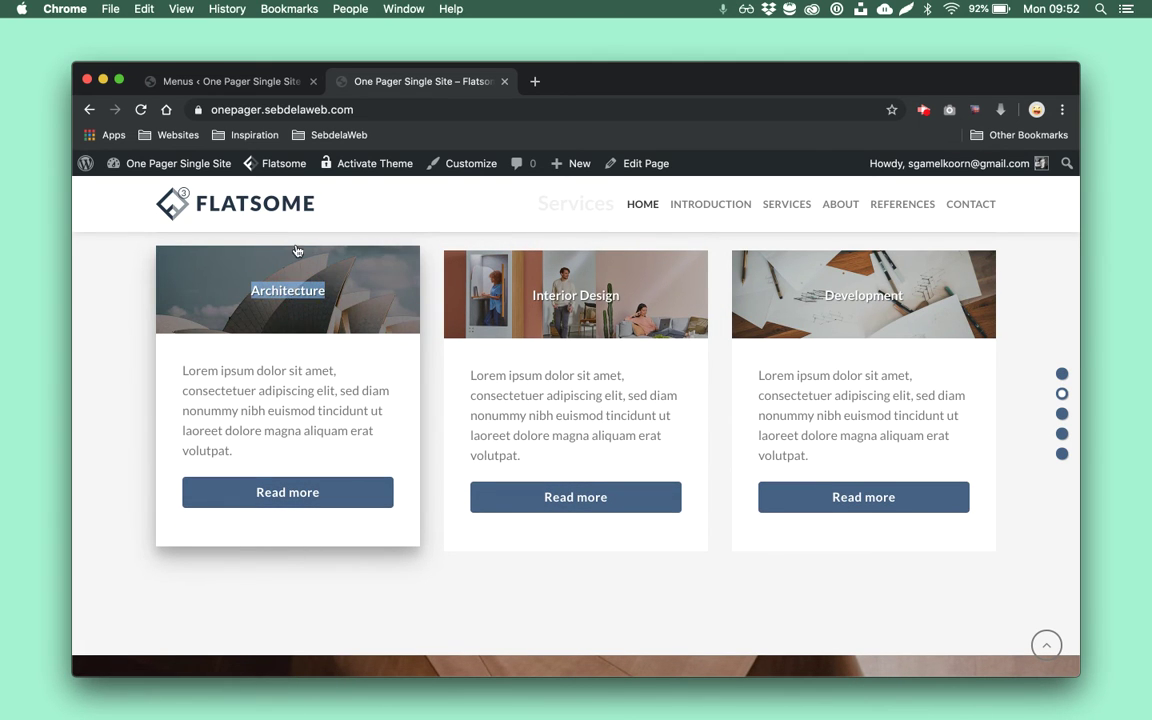
Add a new page titled Architecture with the body text "More info is coming soon"
left_click(218, 82)
mouse_move(150, 352)
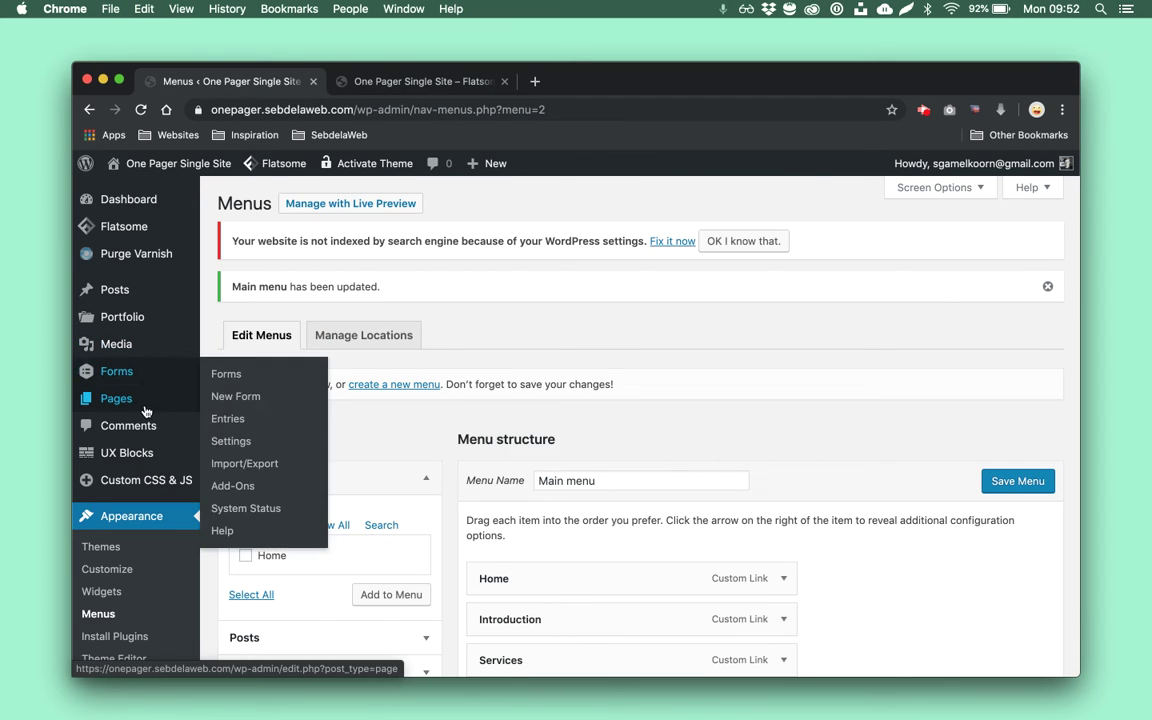
left_click(230, 423)
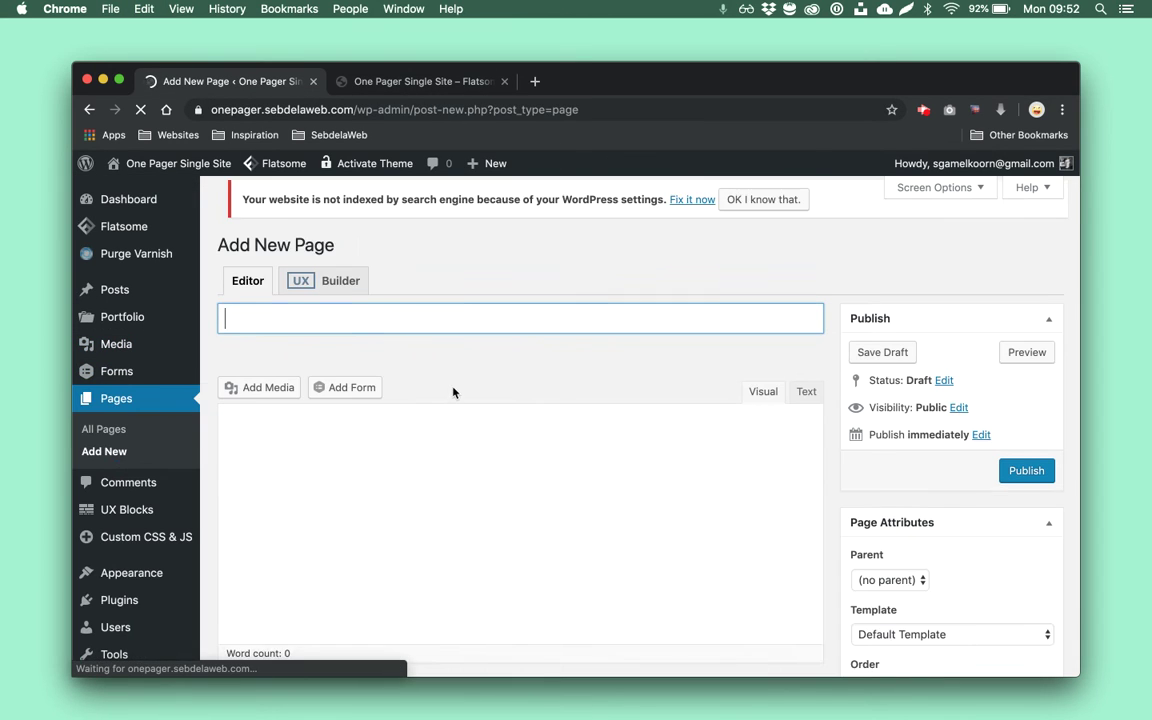
key("ctrl+v")
left_click(517, 518)
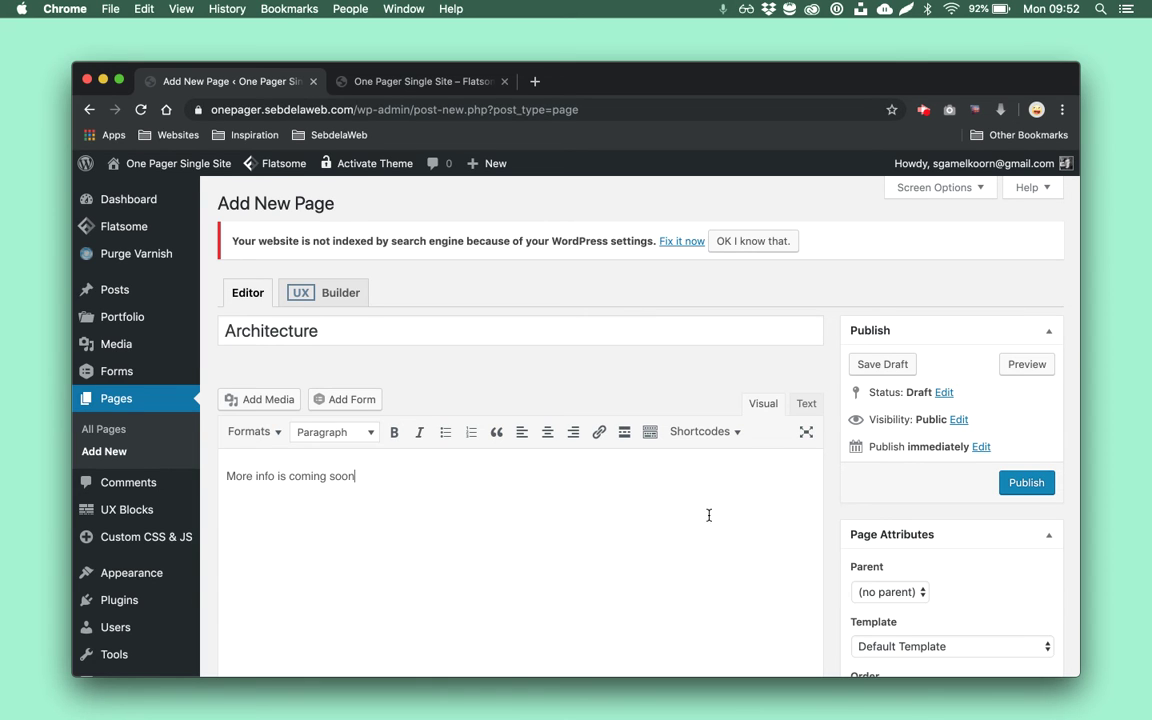
Assign the Default Template (Center title) to the Architecture page and publish it
scroll(709, 515, "down", 5)
left_click(920, 327)
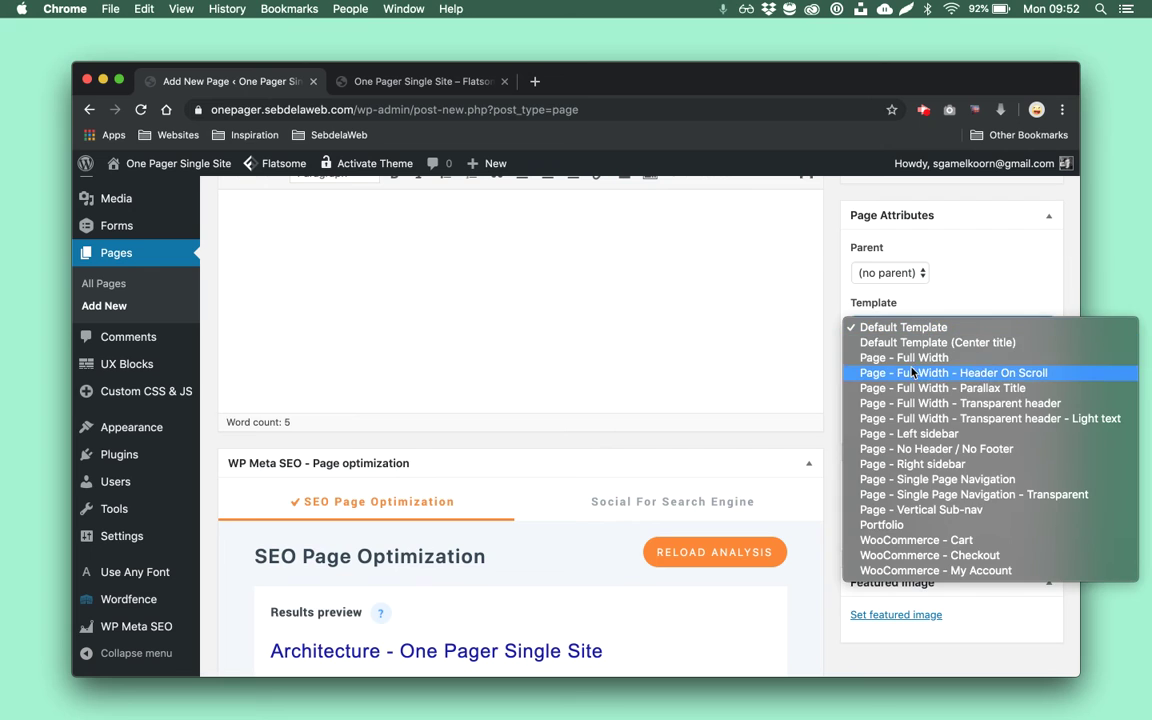
left_click(945, 336)
scroll(949, 321, "up", 5)
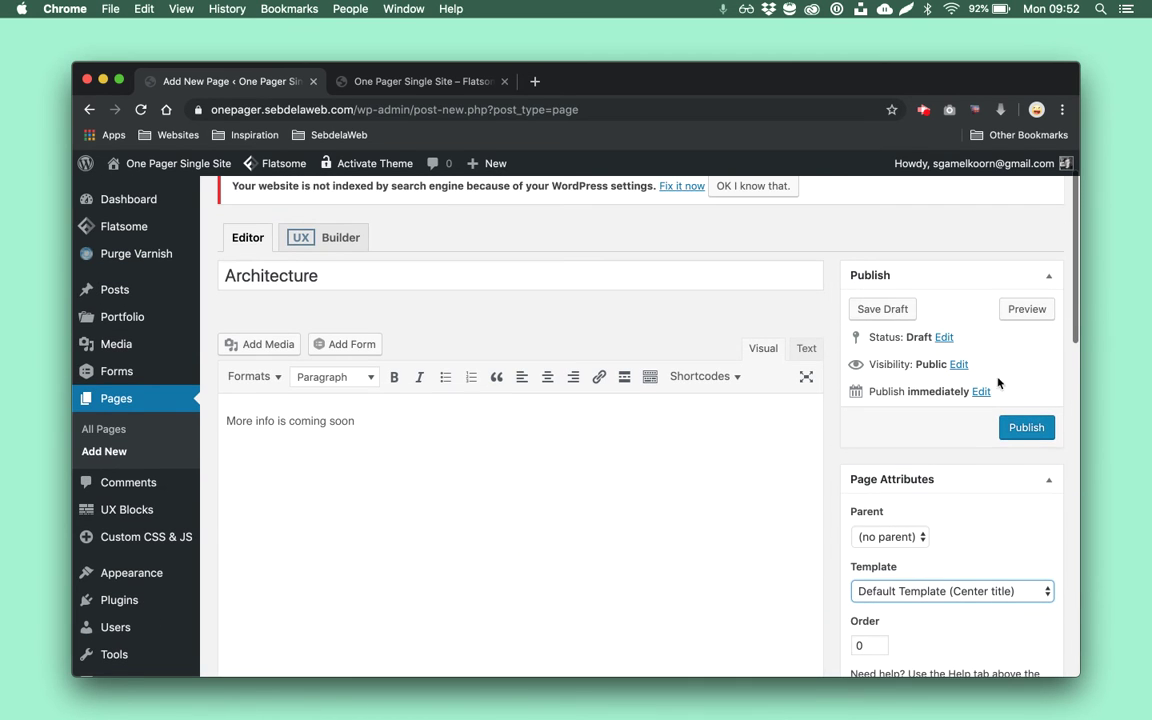
left_click(1020, 426)
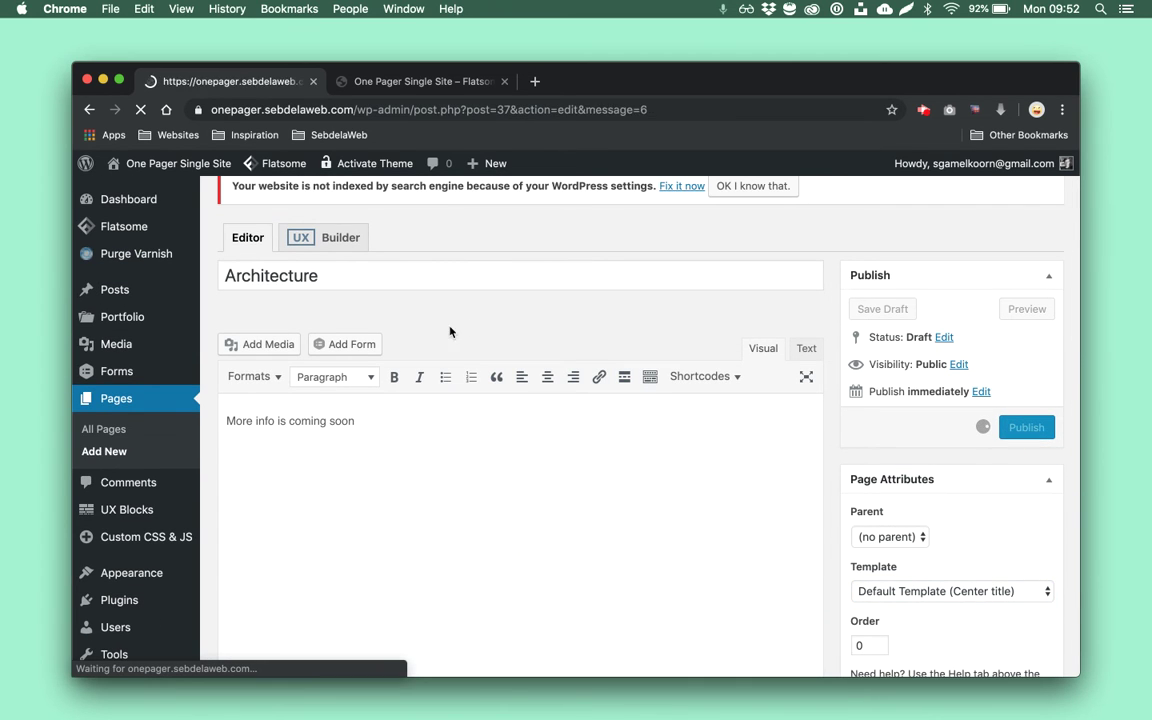
View the published Architecture page in a new tab and test the anchor links in its header menu
left_click(345, 405, "super")
left_click(585, 82)
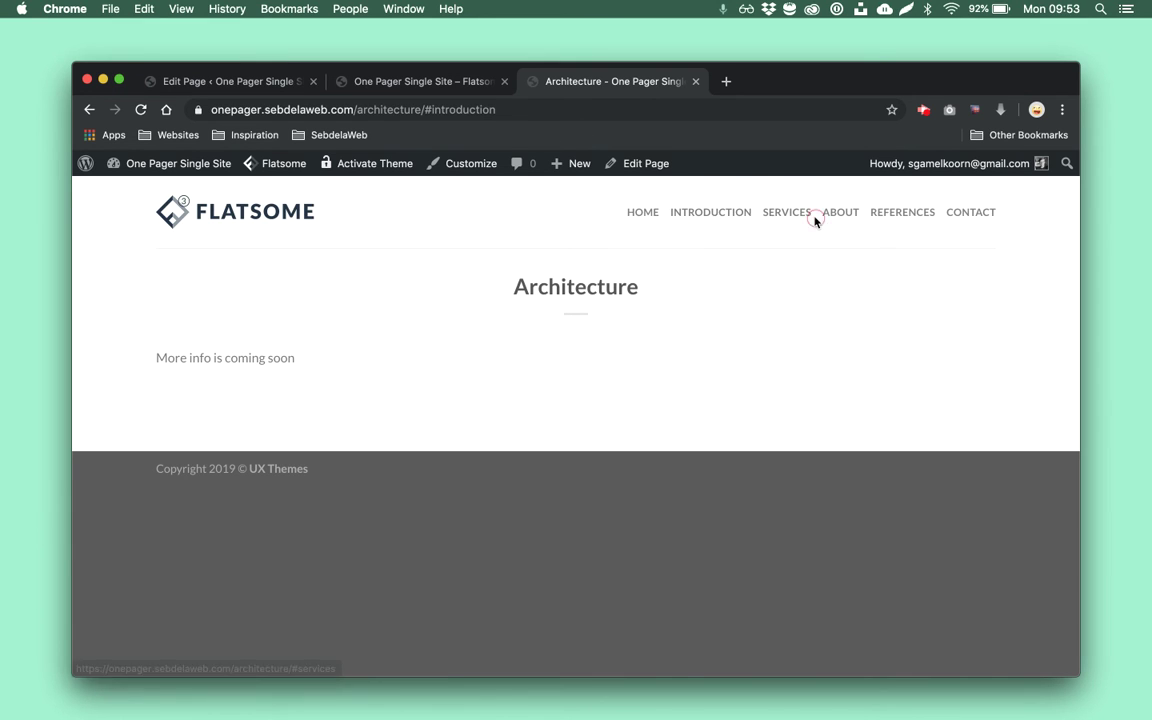
left_click(850, 216)
left_click(900, 216)
left_click(978, 215)
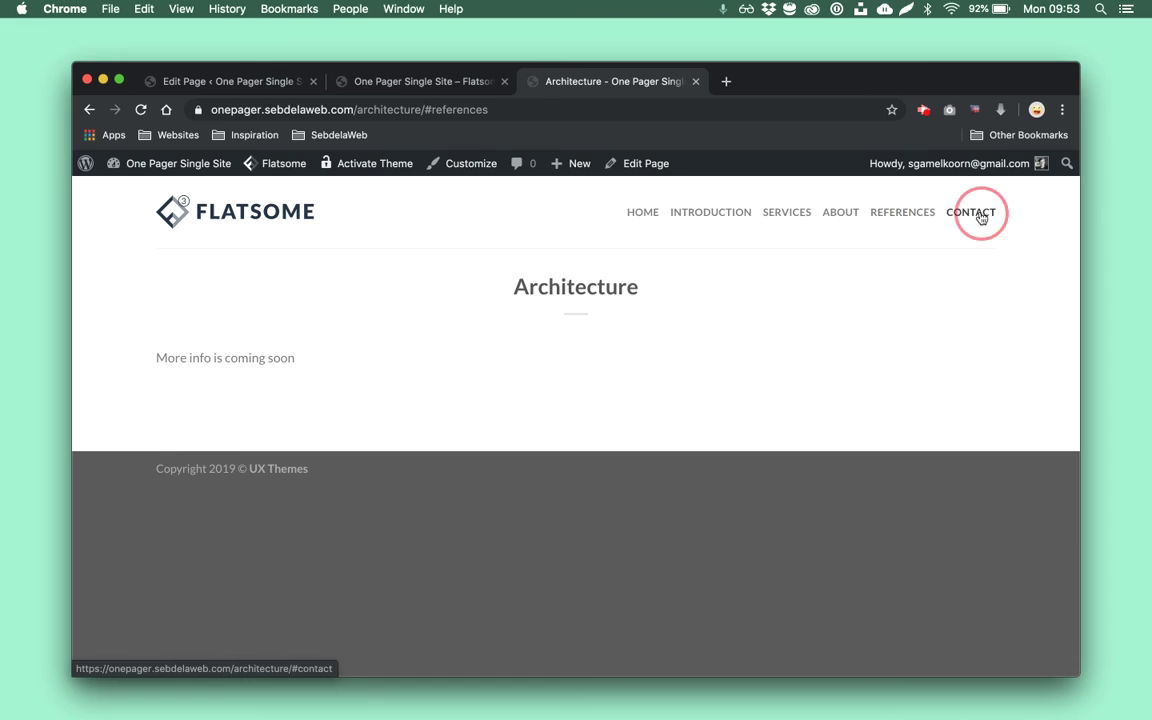
left_click(710, 212)
Return to the WordPress menu editor and set the Introduction item's URL to /#introduction
left_click(265, 82)
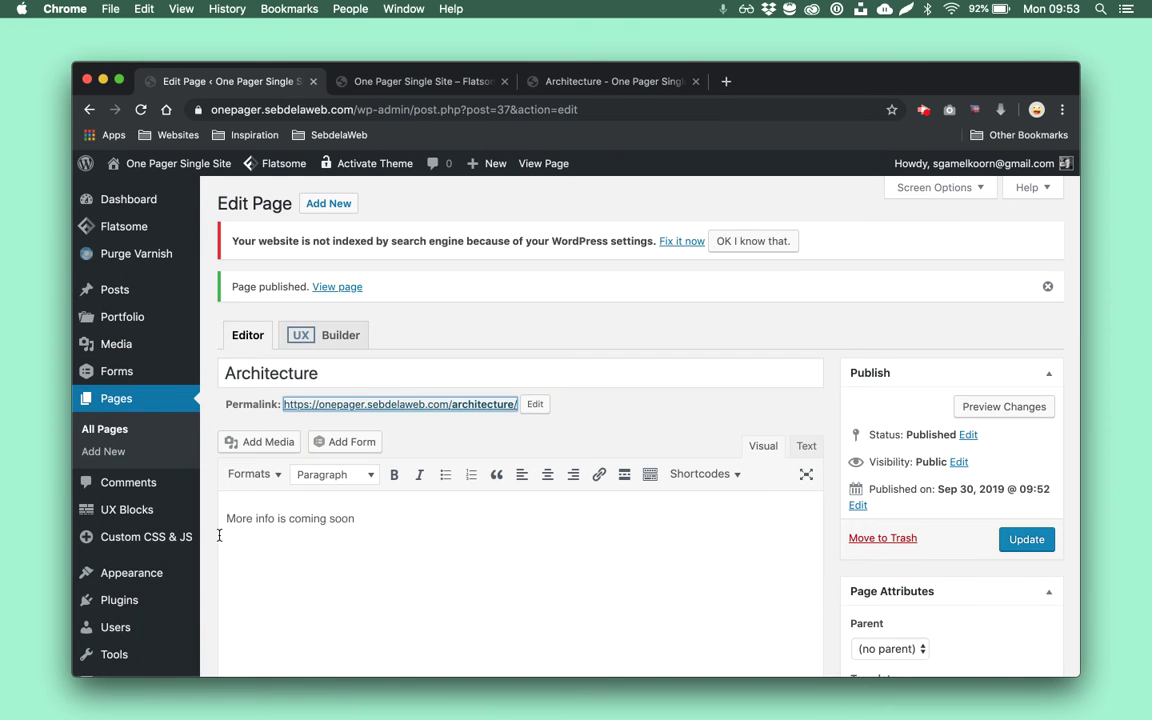
scroll(160, 520, "down", 2)
mouse_move(140, 505)
left_click(229, 577)
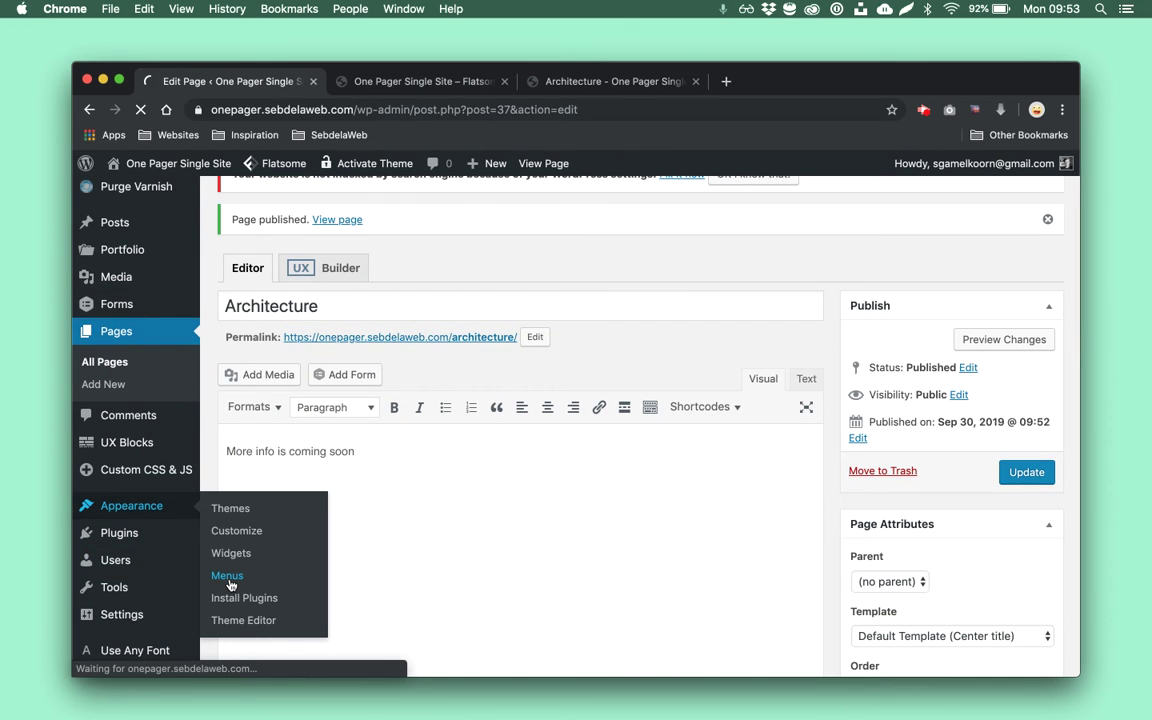
scroll(522, 523, "down", 2)
scroll(522, 523, "down", 1)
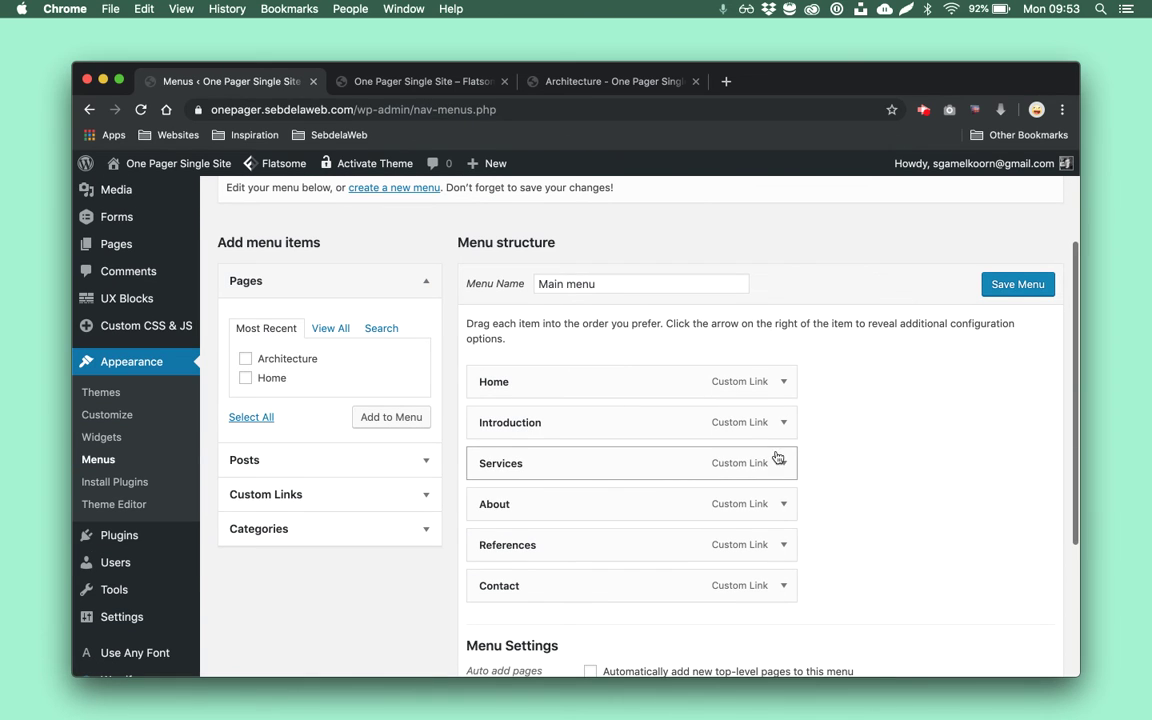
left_click(783, 424)
left_click(477, 479)
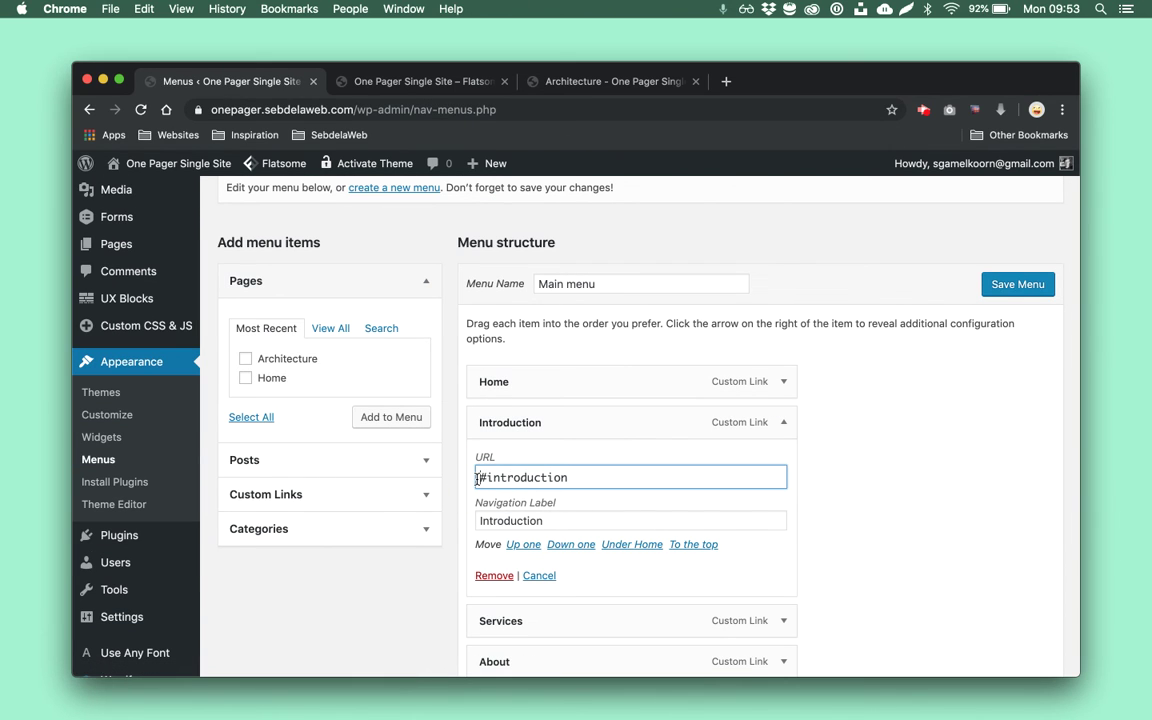
scroll(698, 520, "down", 1)
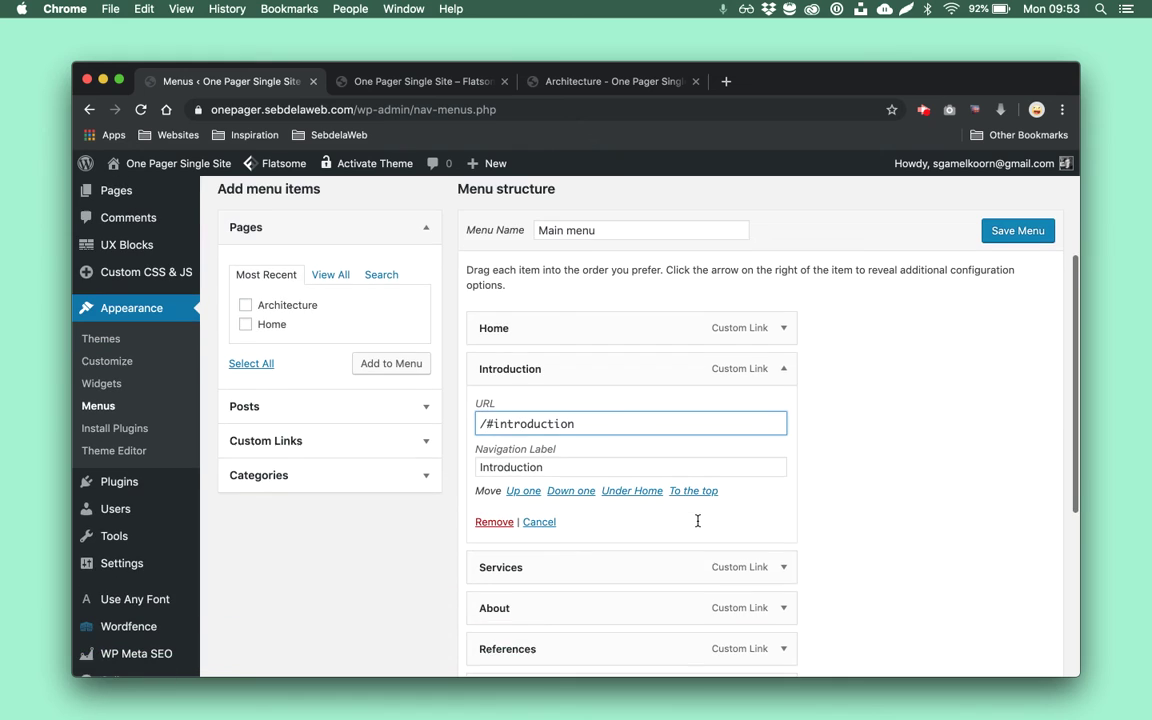
scroll(789, 522, "down", 1)
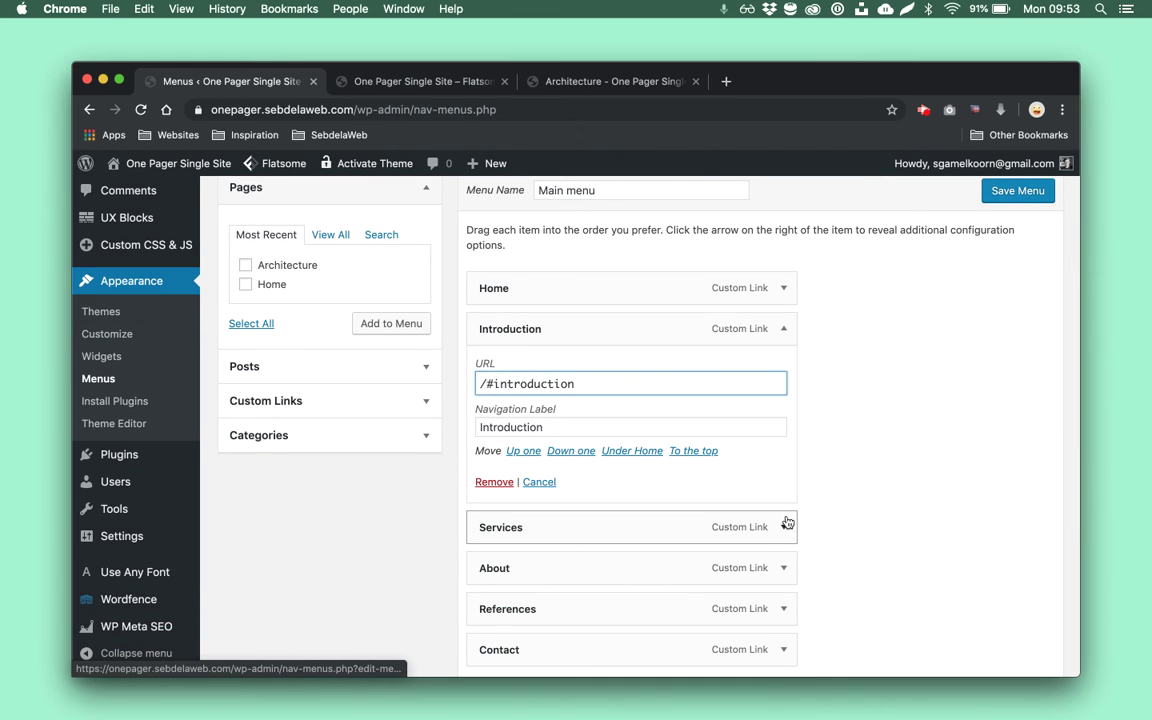
Set the Services menu item's URL to /#services and the About item's URL to /#about
left_click(785, 525)
left_click(480, 578)
scroll(507, 592, "down", 4)
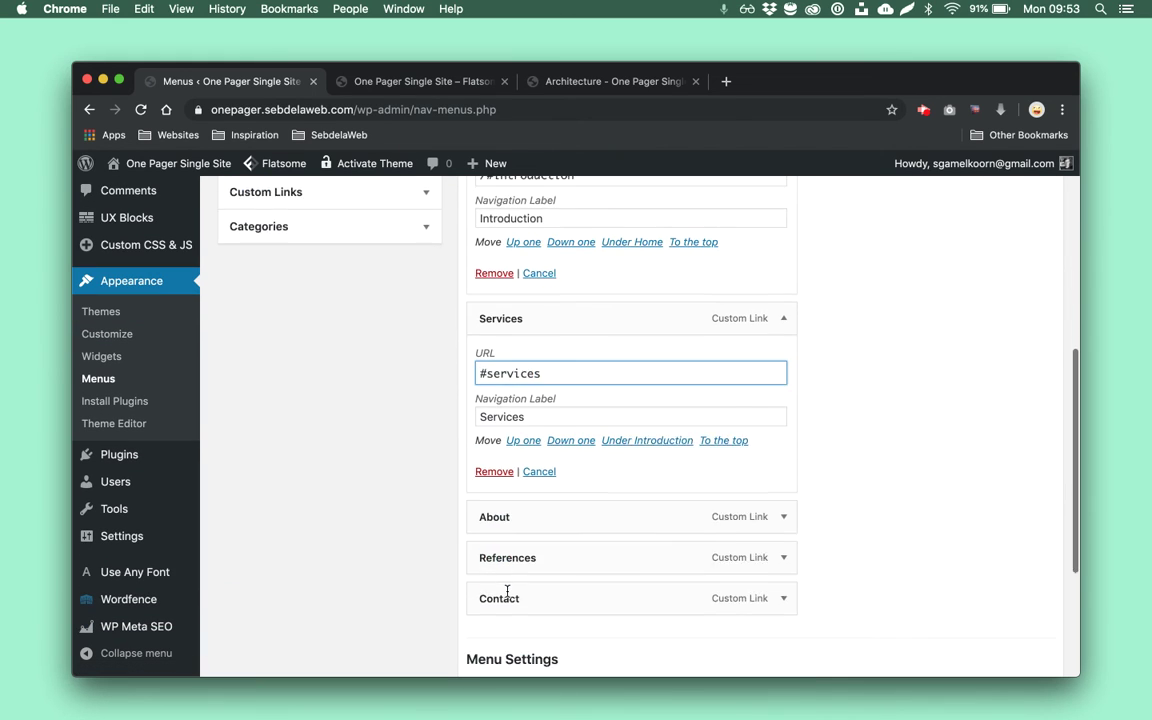
type("/")
left_click(785, 446)
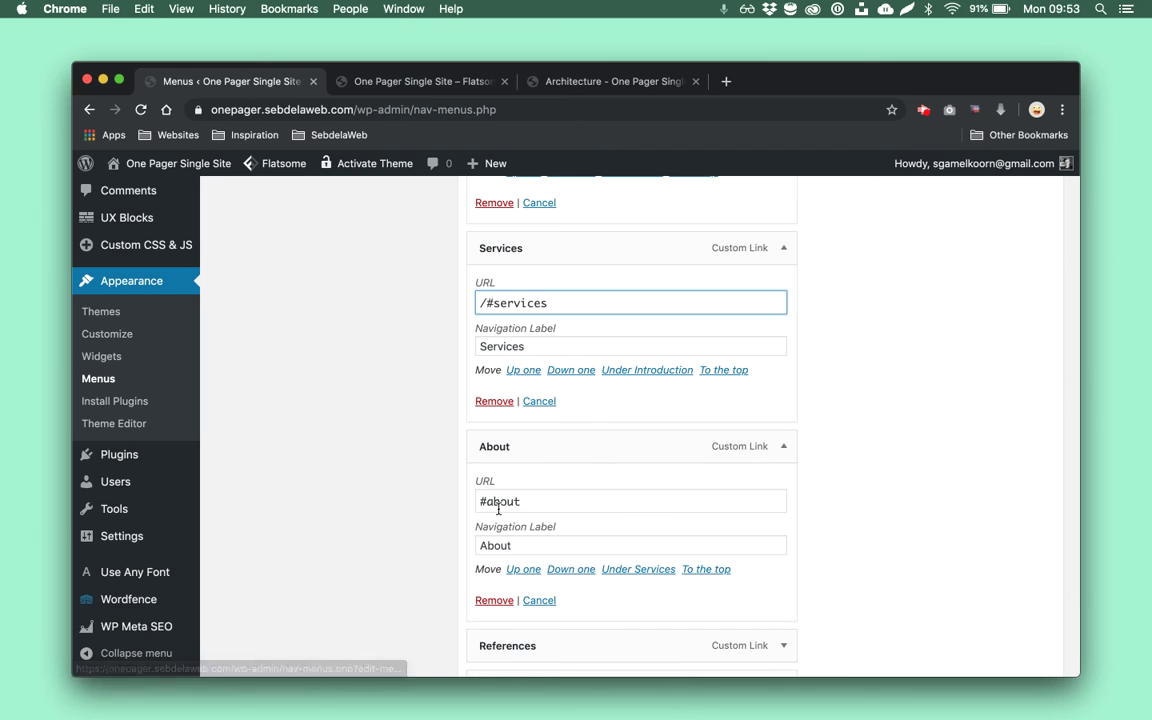
left_click(481, 501)
type("/")
Set the References item's URL to /#references and the Contact item's URL to /#contact, and save the menu
scroll(740, 540, "down", 1)
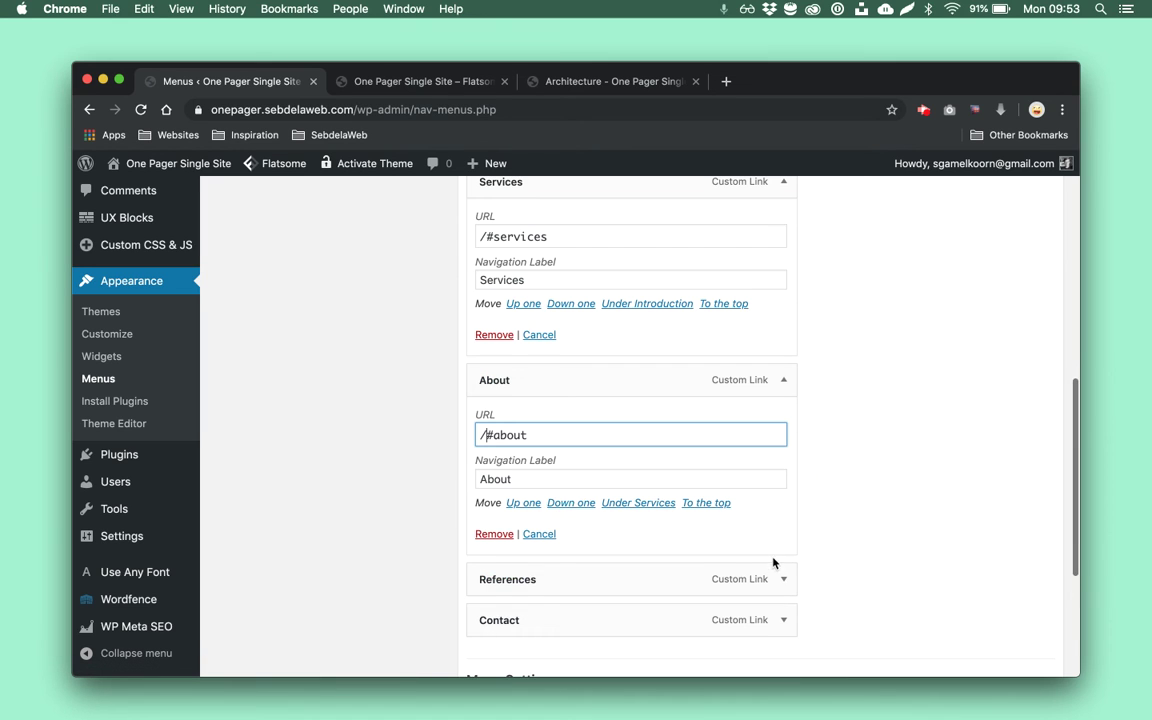
left_click(600, 580)
scroll(580, 600, "down", 3)
left_click(477, 468)
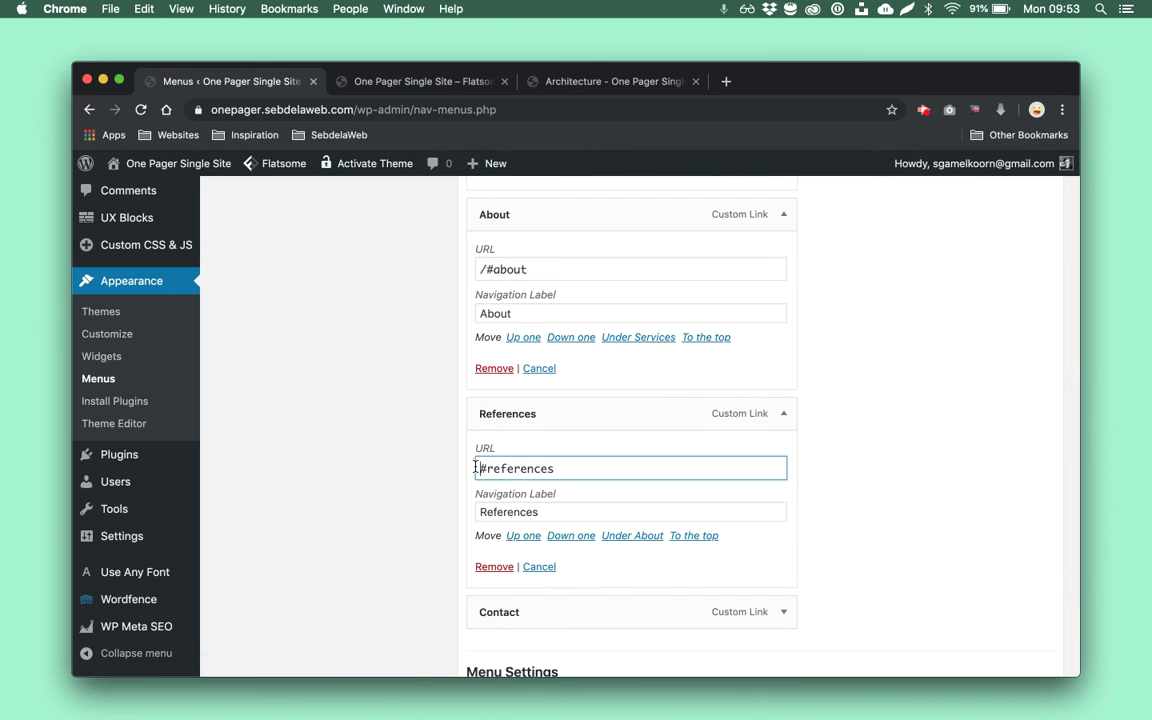
left_click(772, 597)
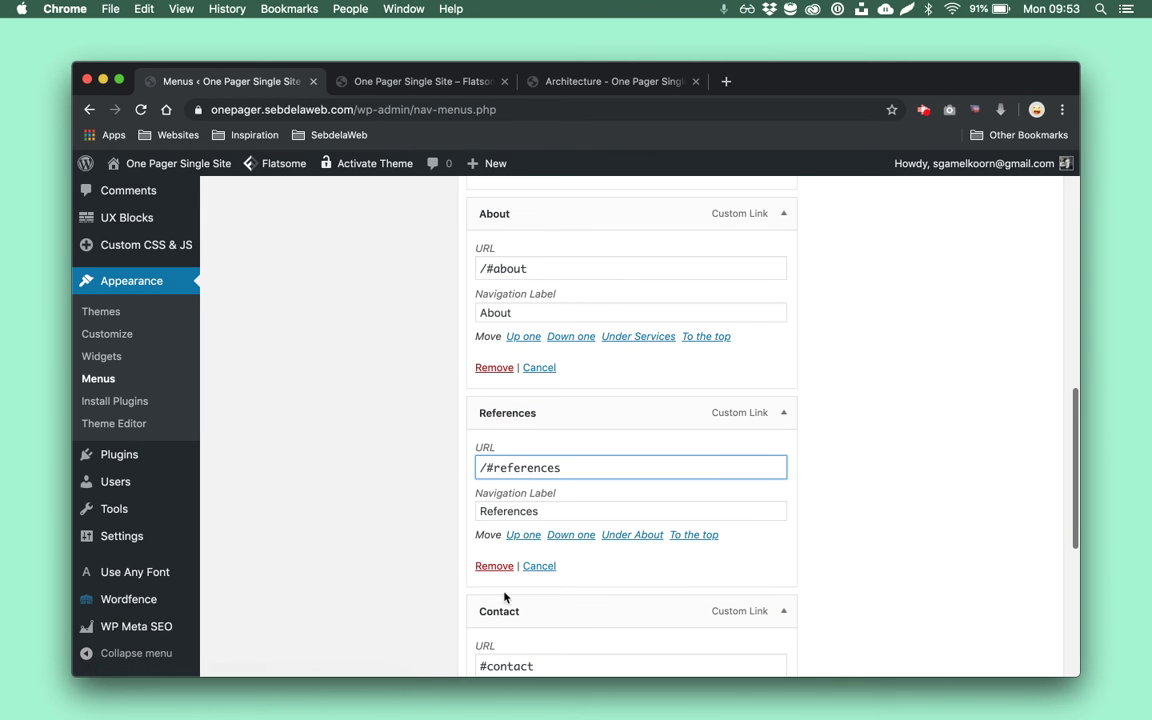
left_click(478, 664)
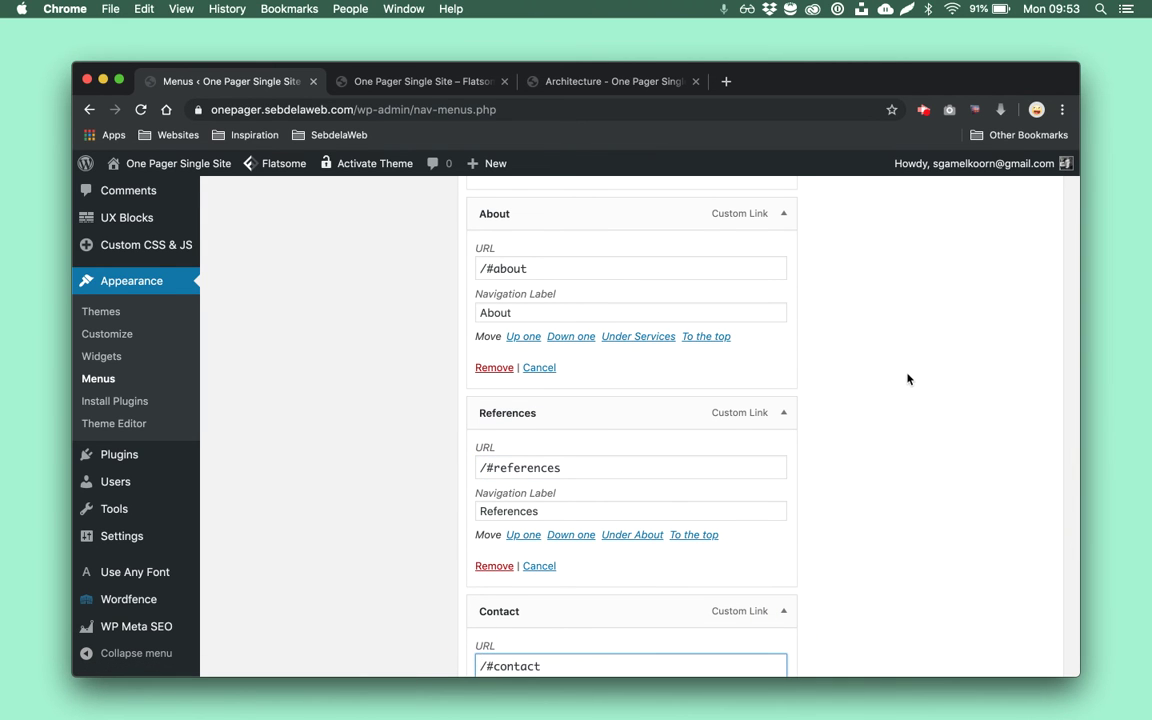
key("Return")
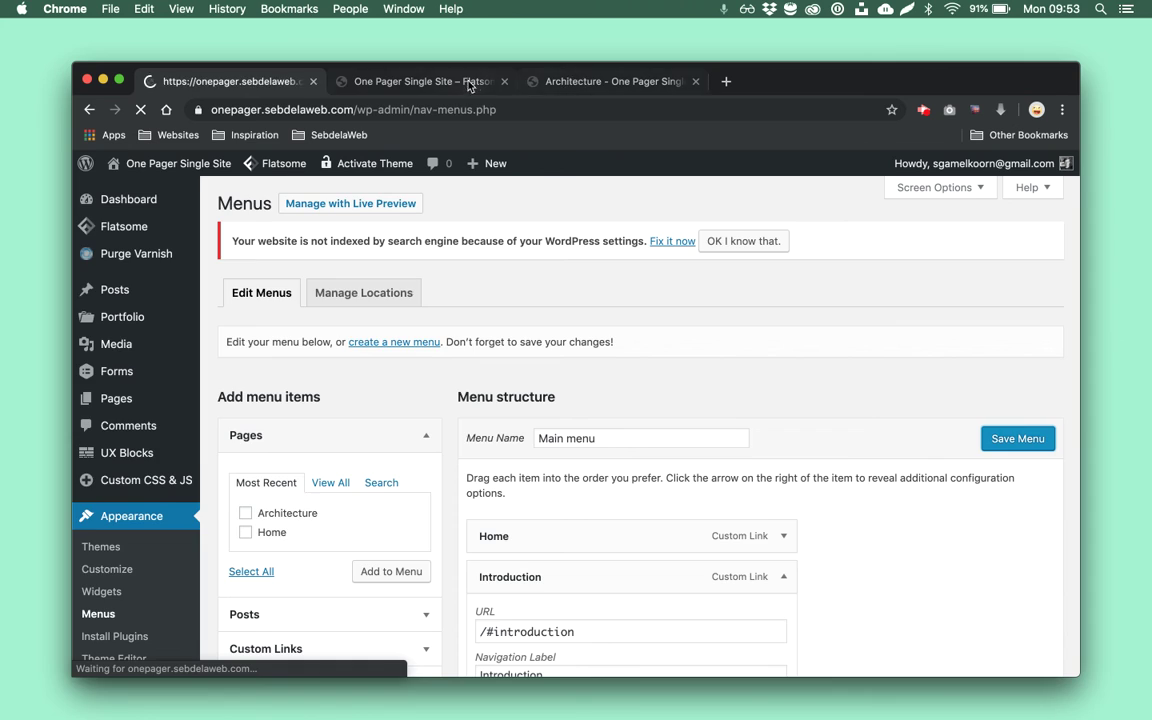
Reload the Architecture page and test the Introduction, Services, About, References and Contact links in its header menu
left_click(468, 86)
left_click(545, 82)
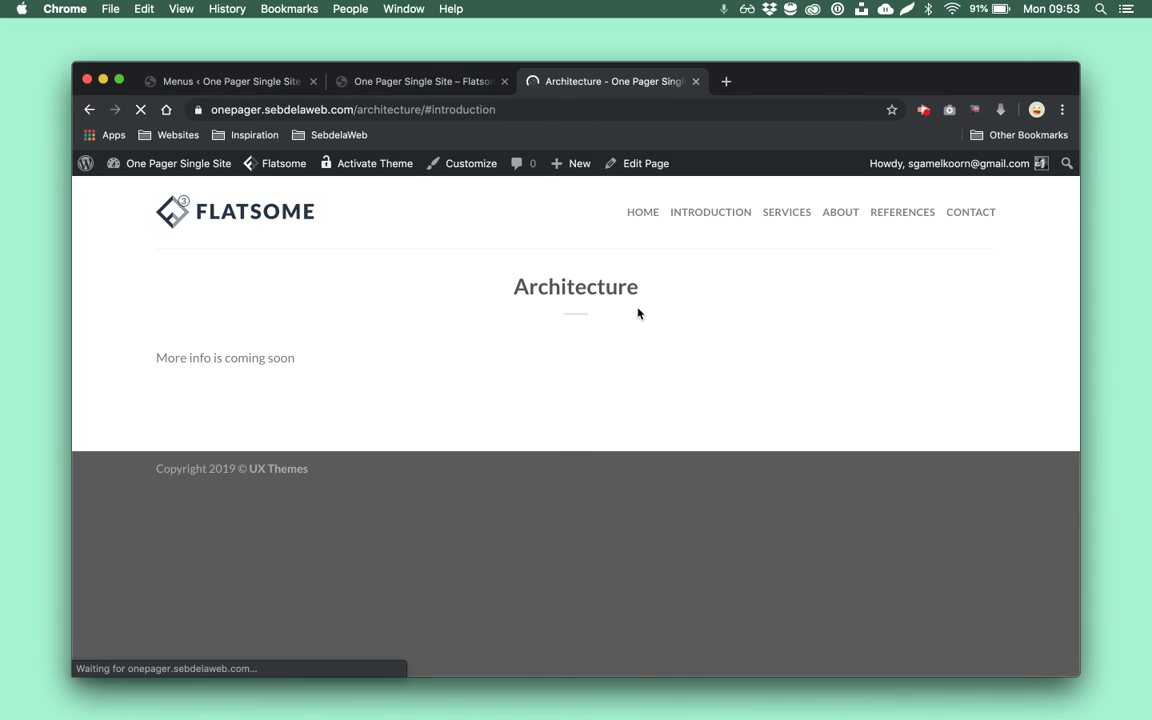
left_click(719, 223)
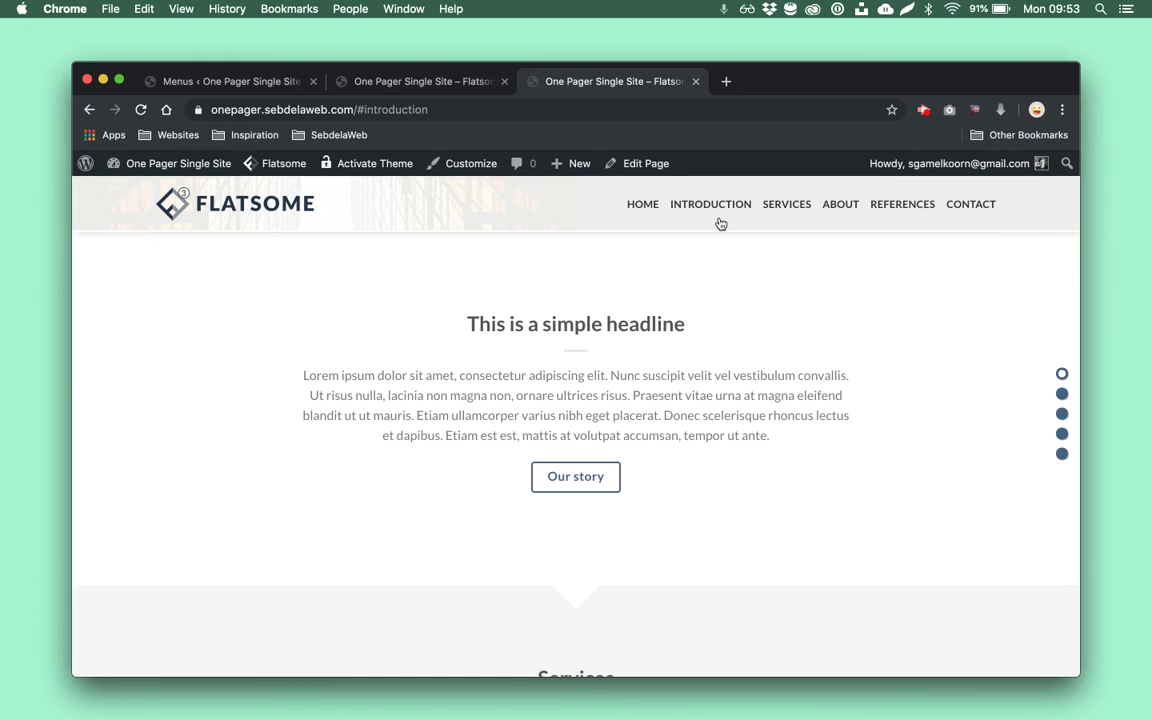
left_click(790, 203)
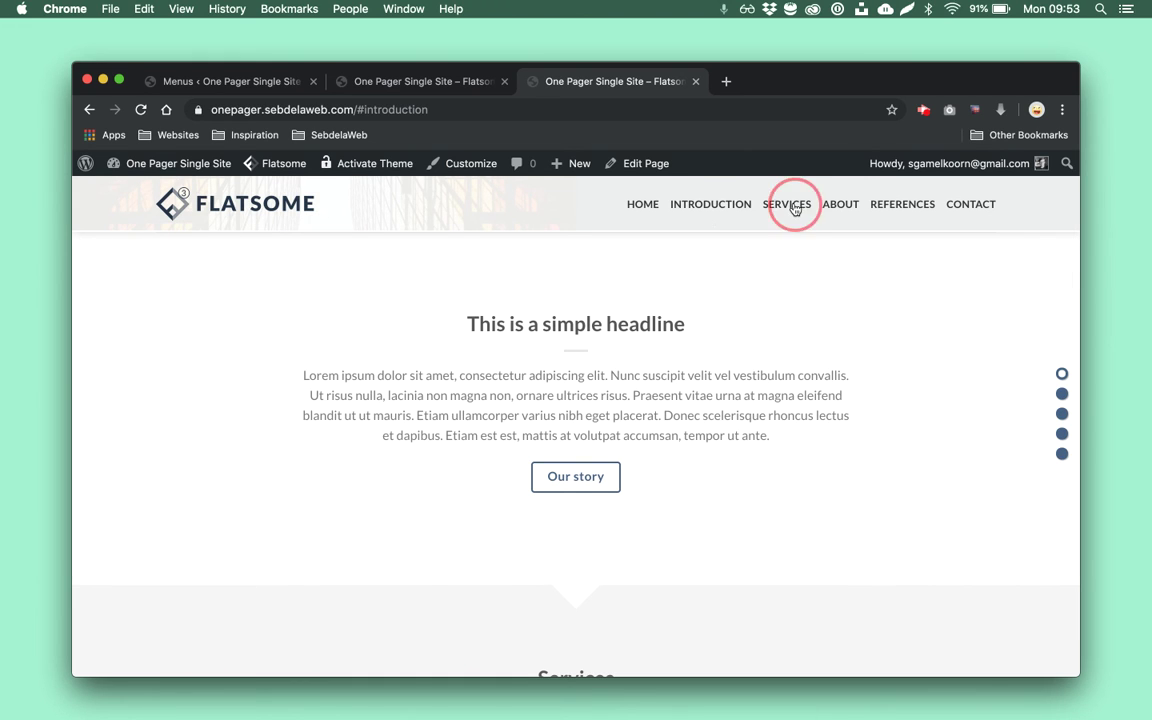
left_click(839, 204)
left_click(893, 210)
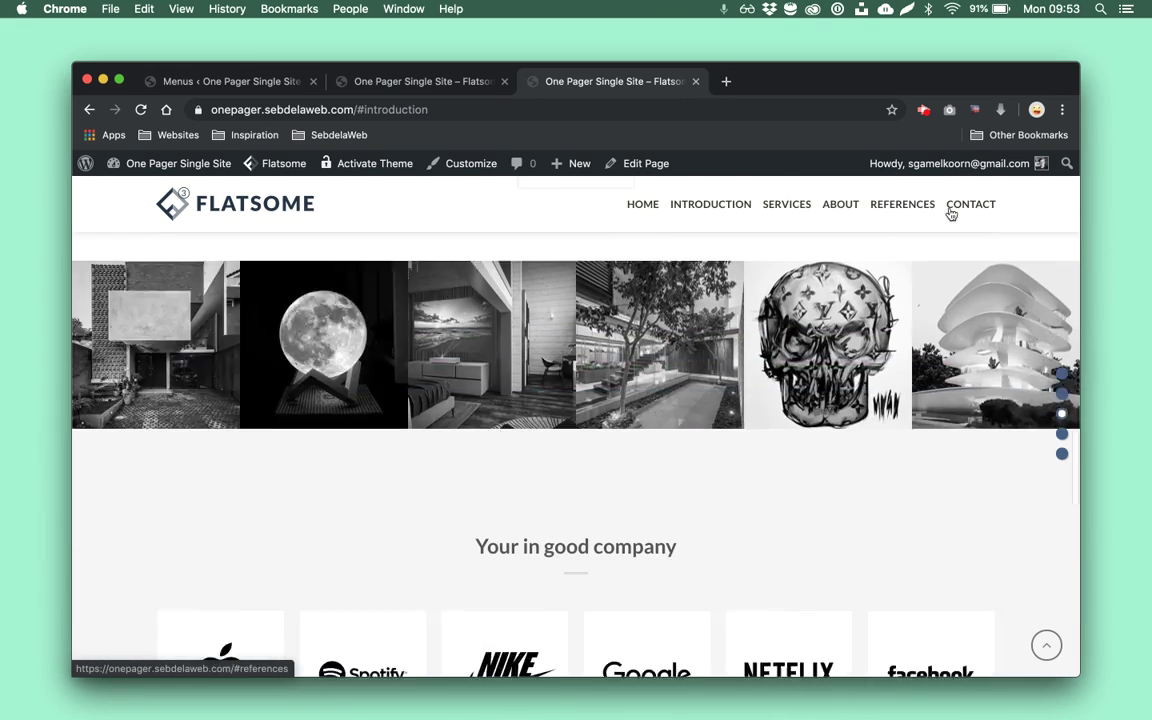
left_click(965, 208)
Review the Services section on the one-page site and return to the Architecture page
scroll(720, 268, "up", 20)
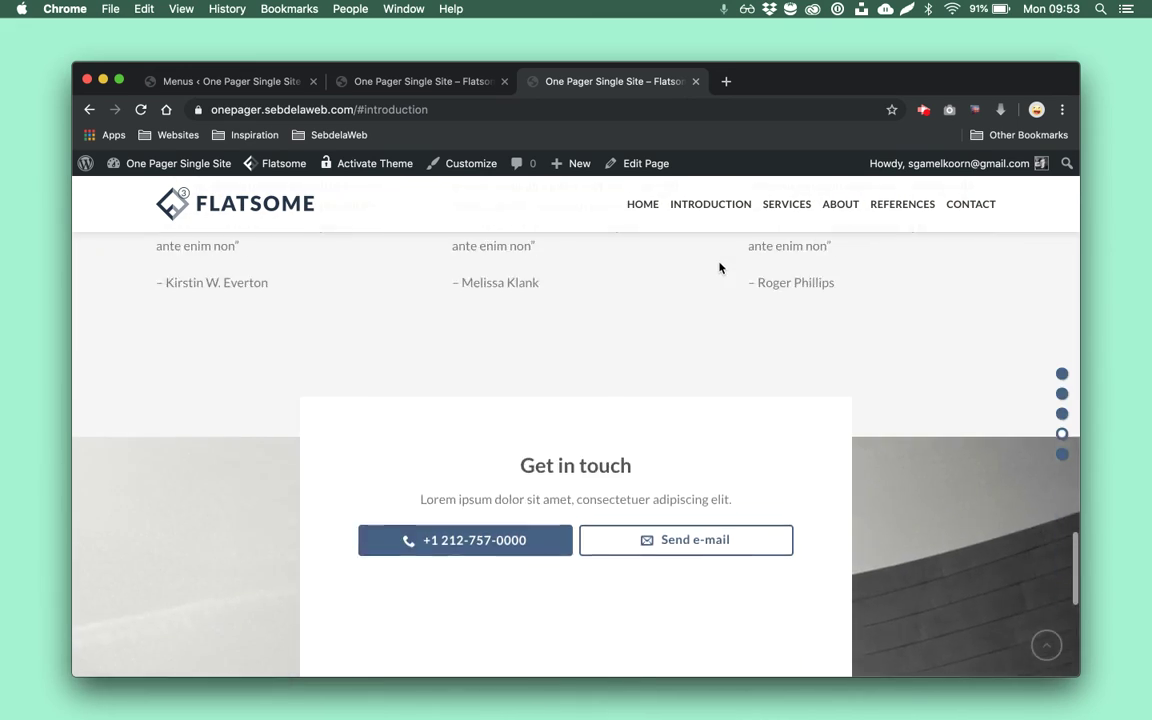
scroll(720, 268, "up", 3)
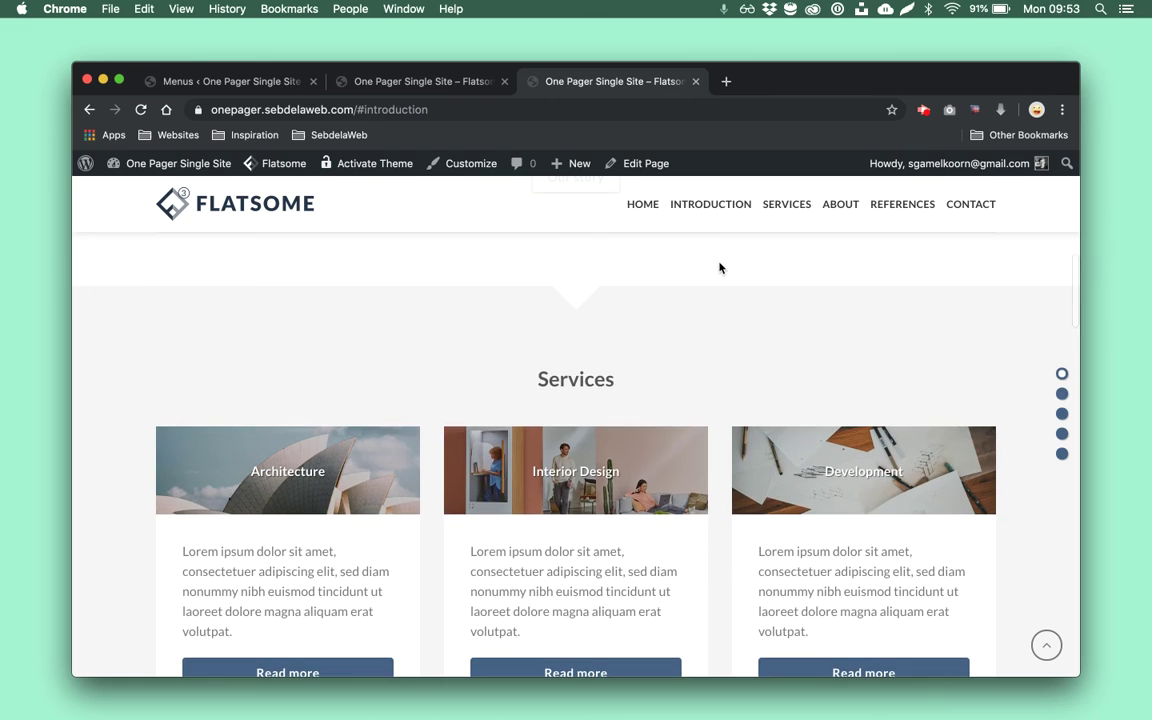
scroll(420, 507, "down", 3)
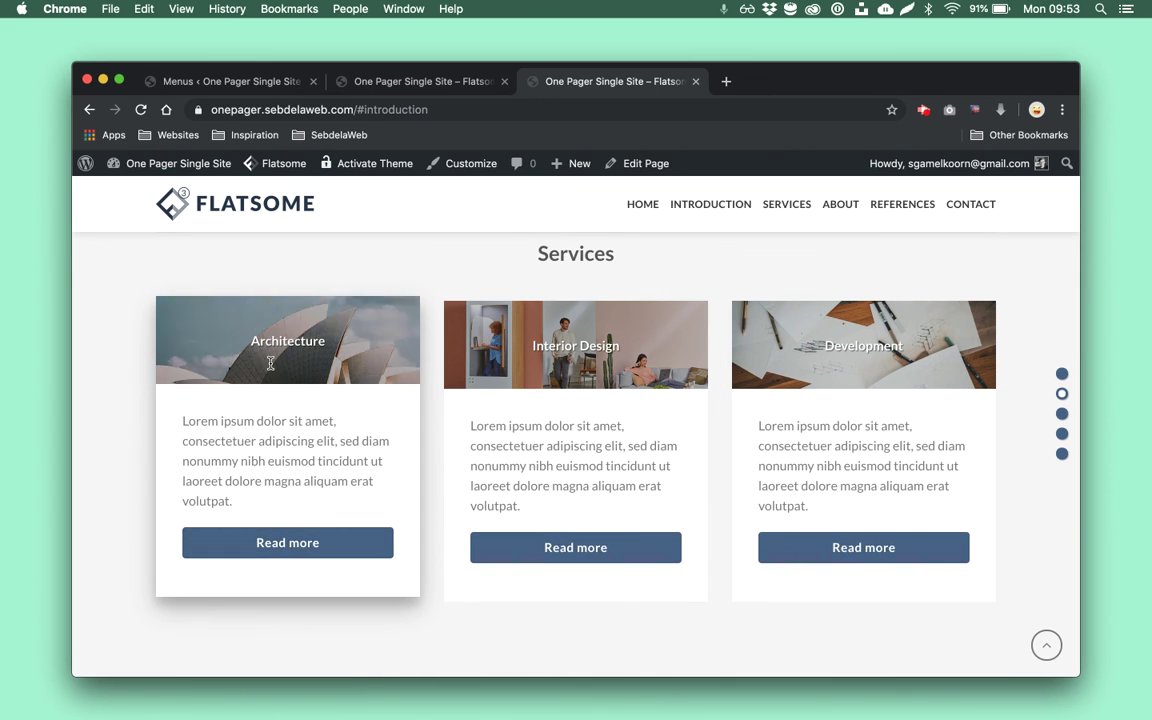
left_click(274, 397)
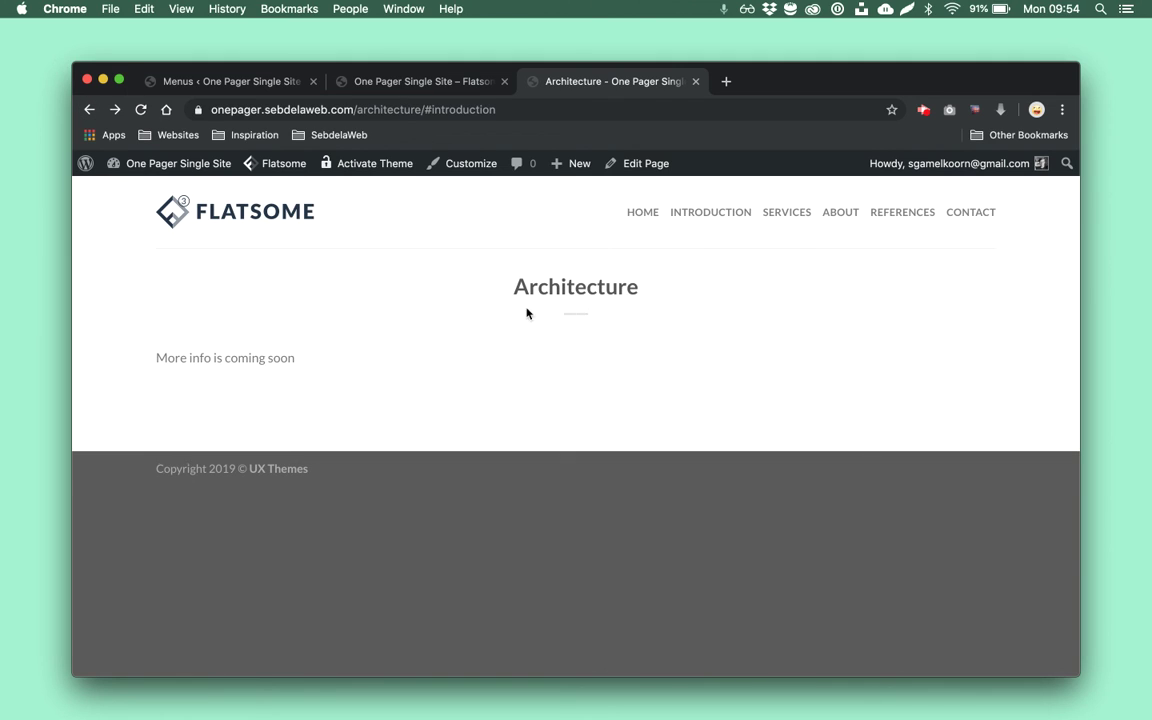
Visit the Seb de la Web YouTube channel, and browse the posts on the sebdelaweb Instagram profile
left_click(322, 133)
left_click(355, 165)
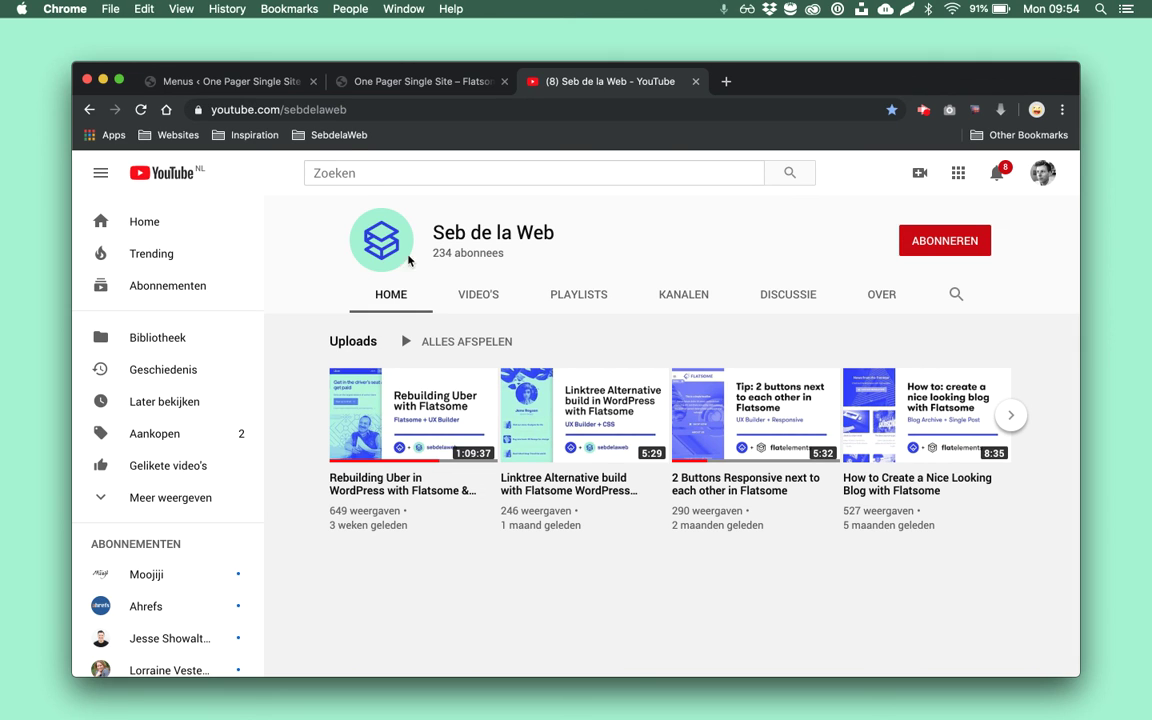
left_click(325, 134)
left_click(325, 185)
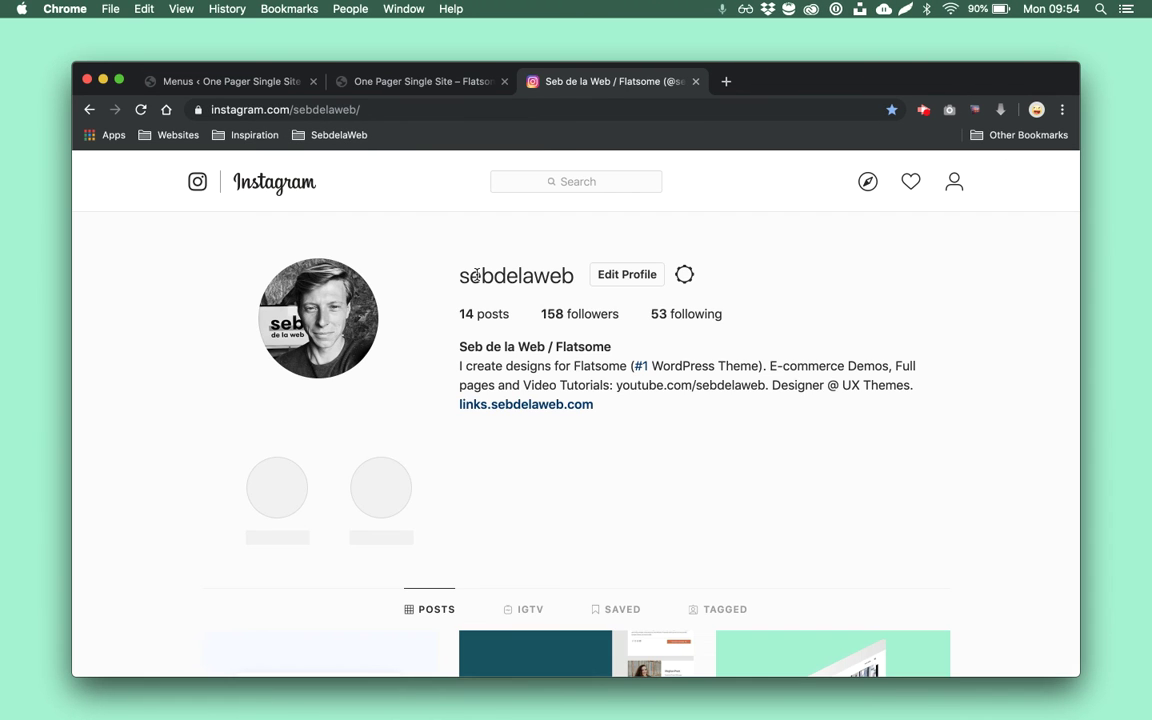
scroll(476, 276, "down", 5)
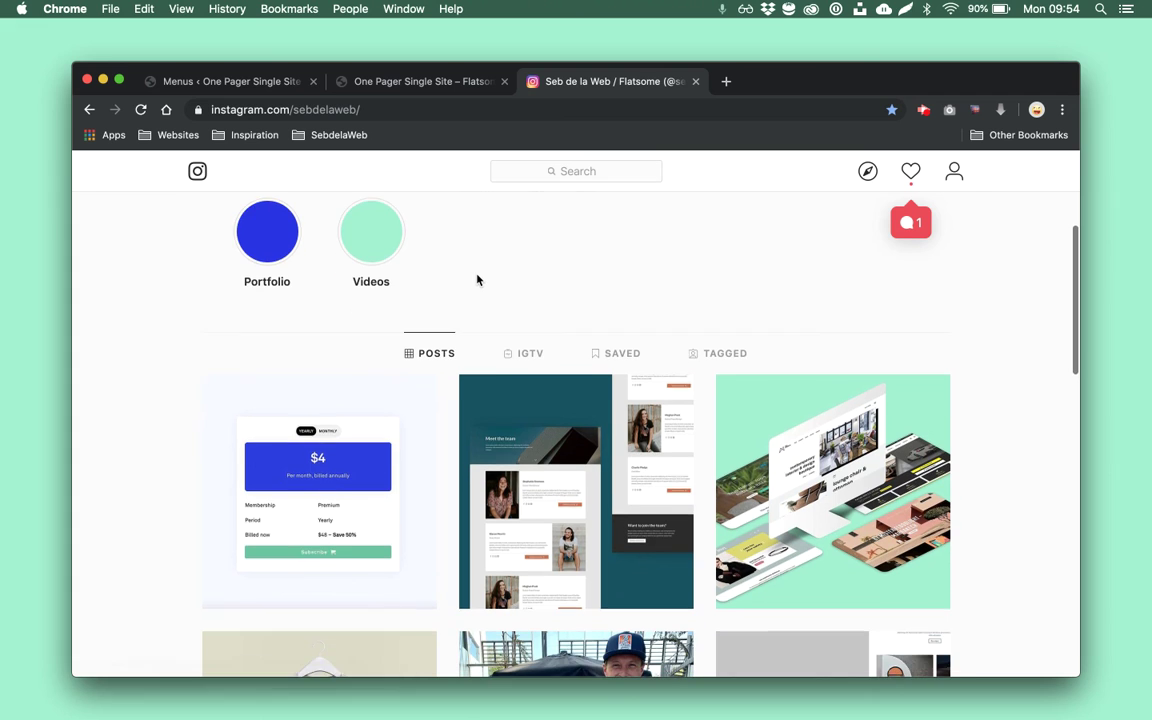
scroll(477, 280, "down", 5)
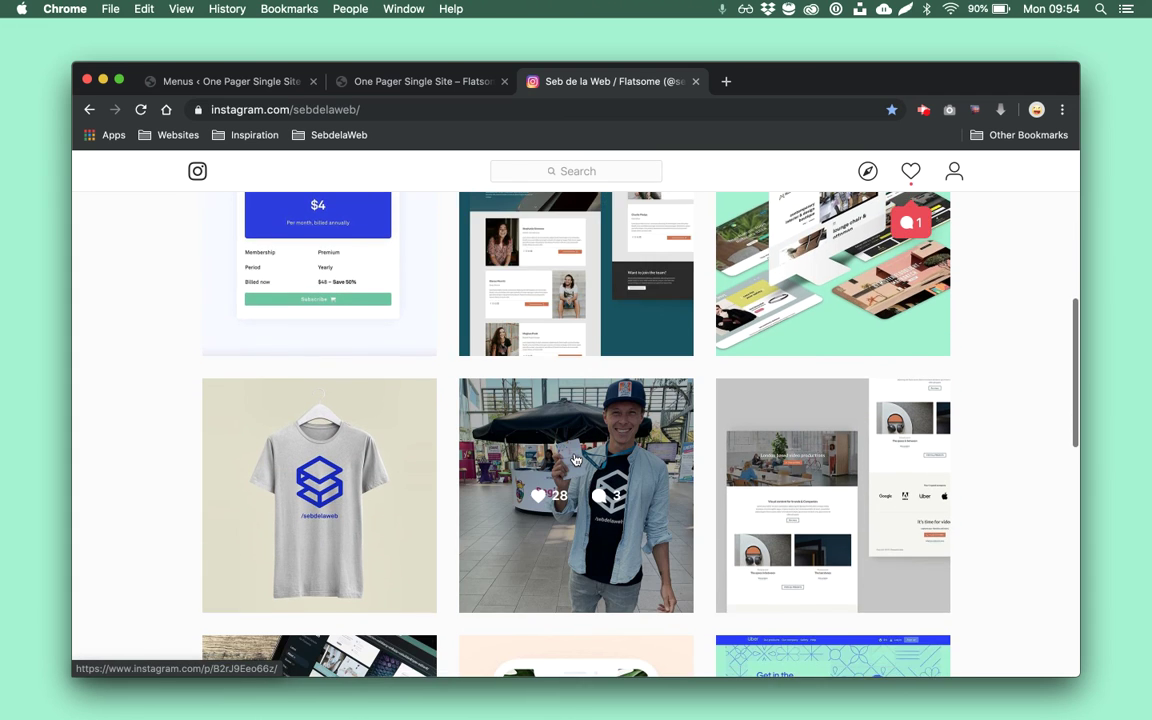
scroll(575, 459, "down", 2)
scroll(575, 459, "down", 2)
scroll(575, 459, "up", 8)
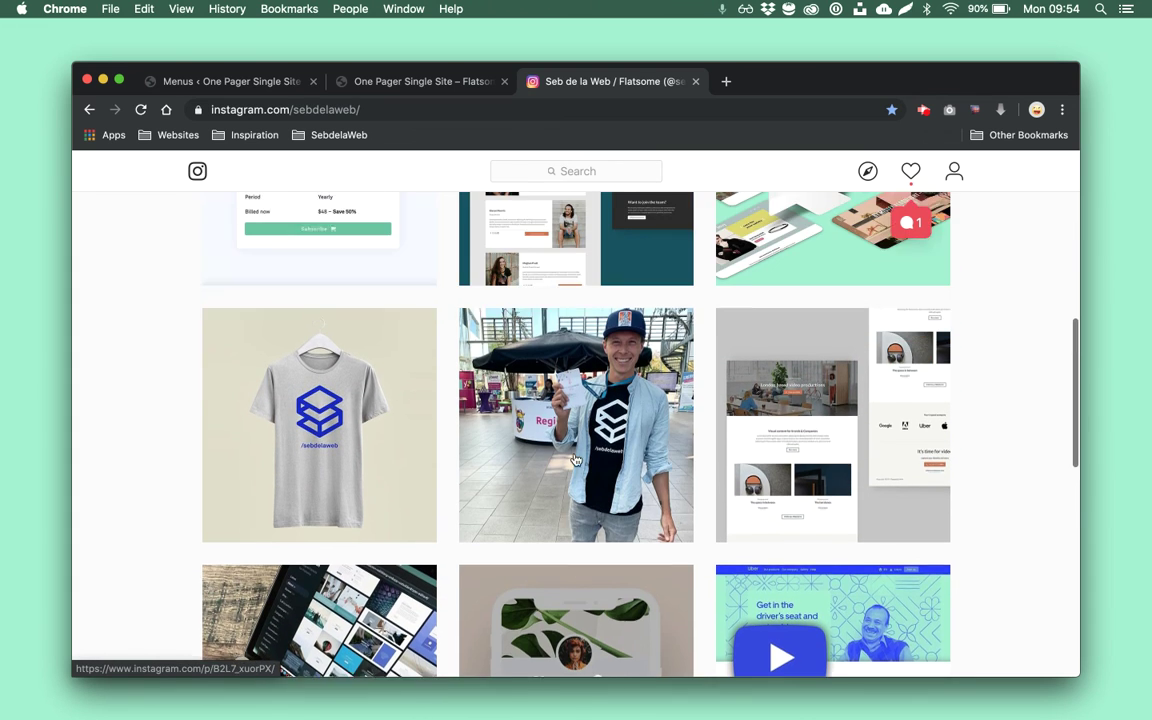
scroll(575, 459, "up", 1)
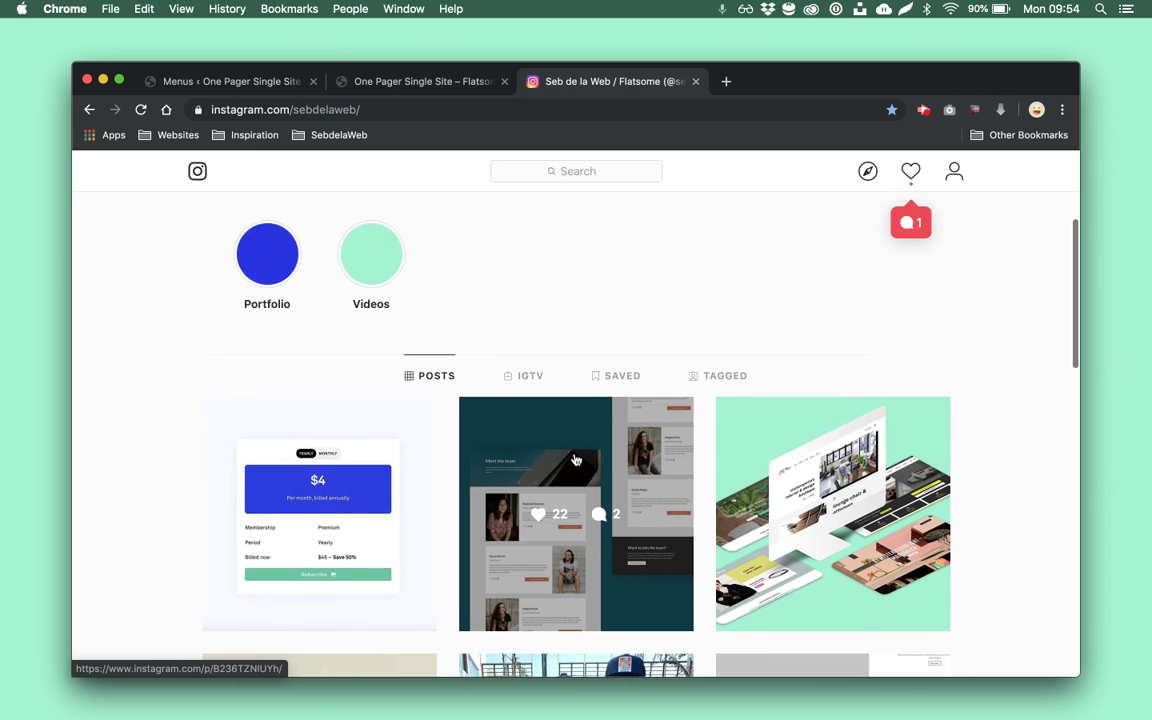
Return to the open One Pager Single Site home page and view its opening banner
left_click(473, 92)
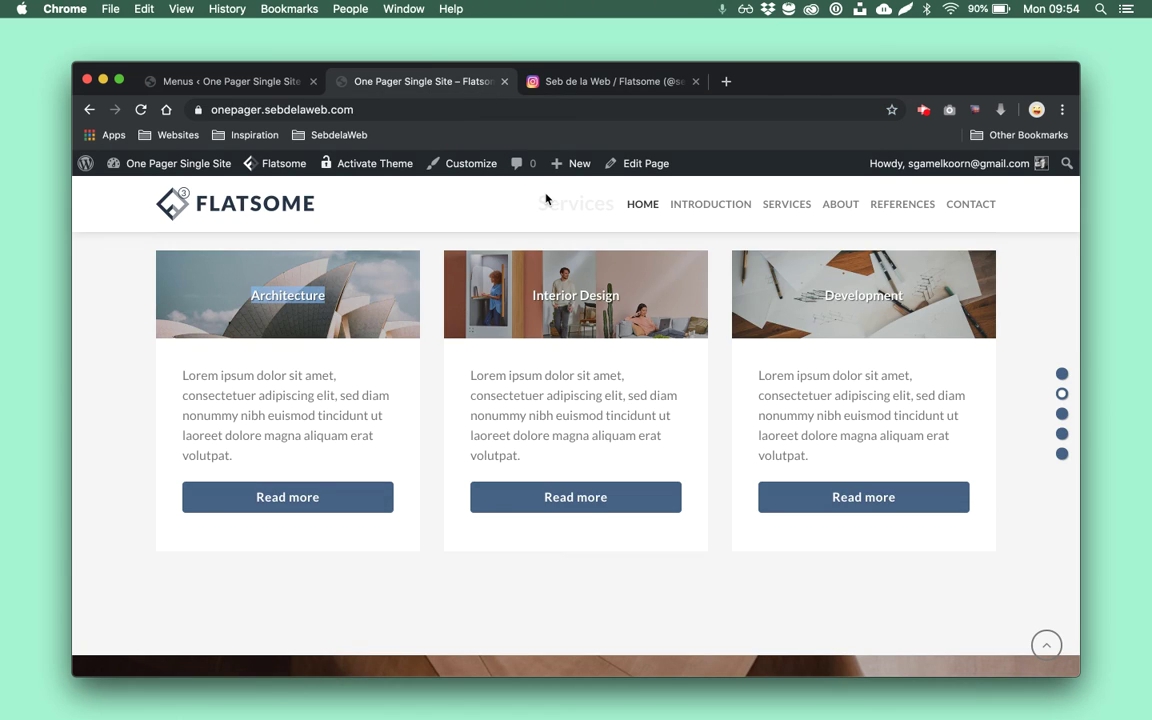
scroll(545, 198, "up", 10)
mouse_move(547, 200)
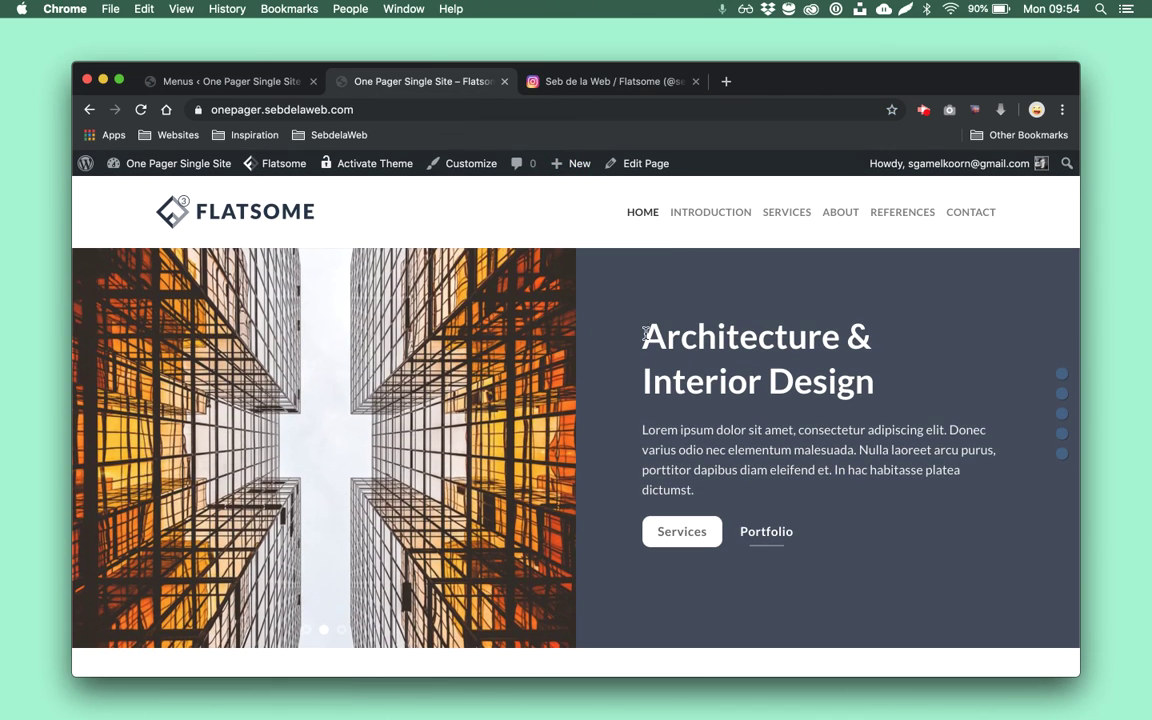